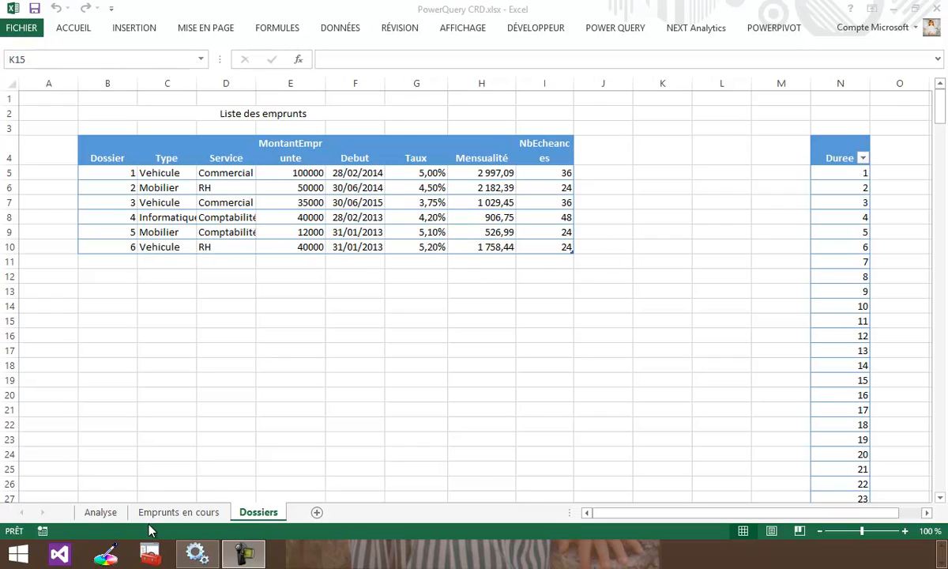
# Step: On the Analyse sheet, expand year 2014 and its month 03 in the pivot table to show the individual loan files
pyautogui.click(102, 514)
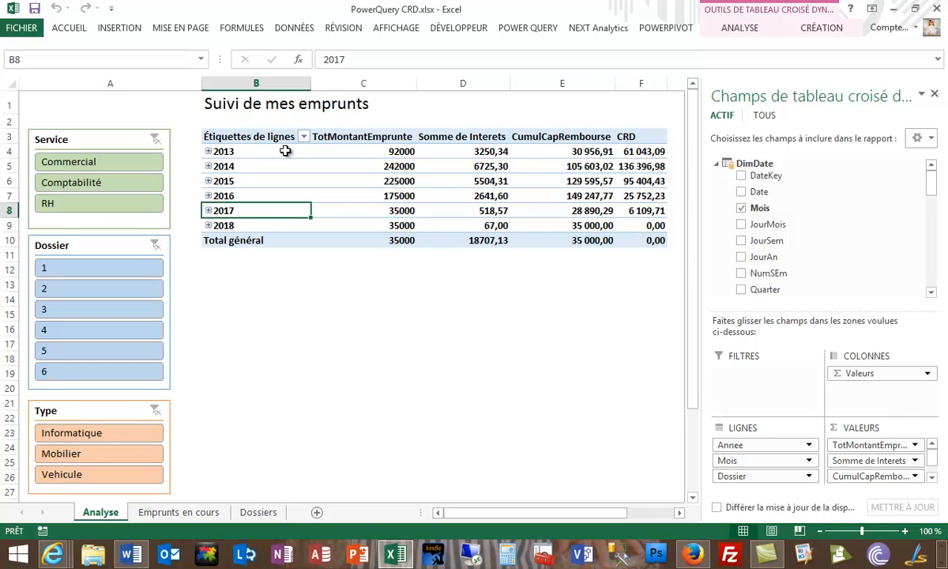
pyautogui.click(208, 166)
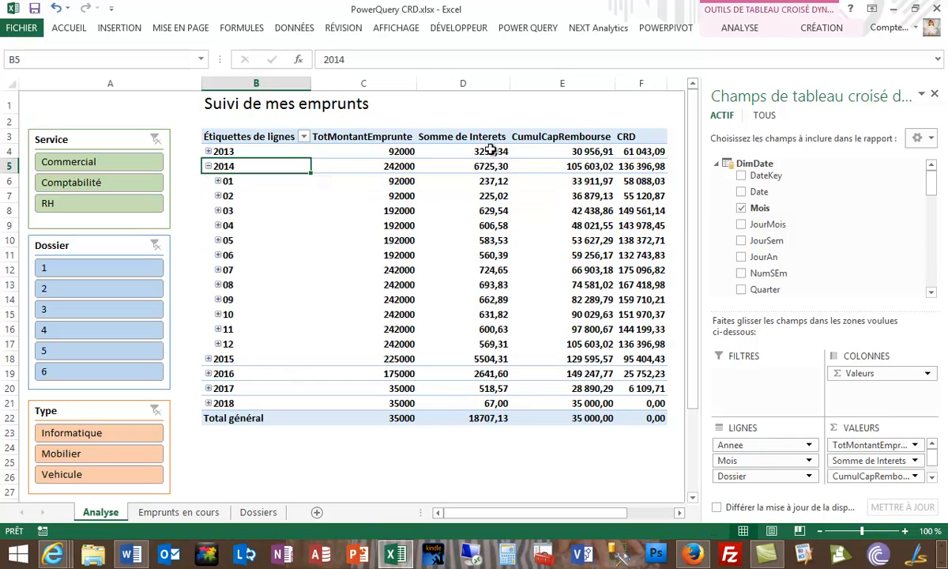
pyautogui.click(218, 211)
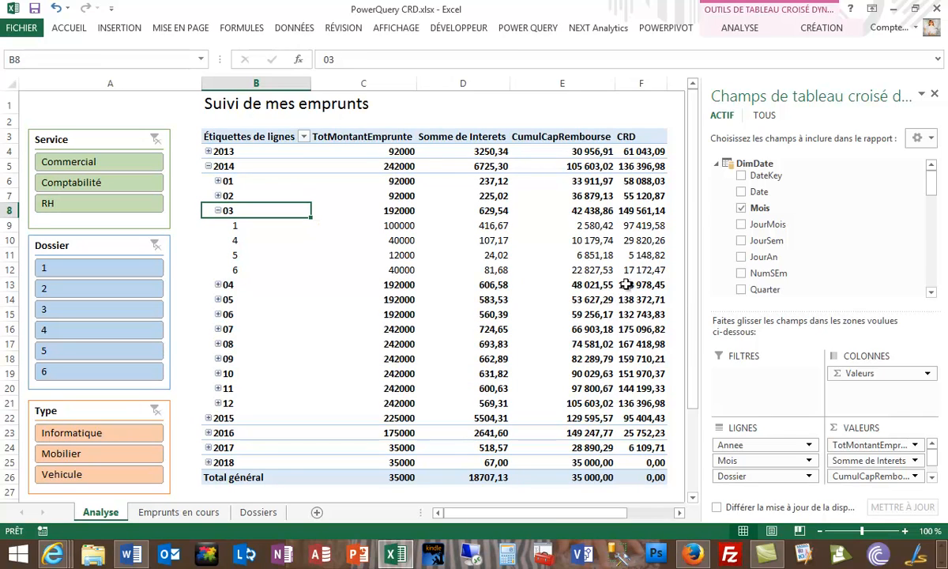
# Step: Filter the pivot table by type Mobilier, switch to Informatique, and clear the Type filter
pyautogui.click(69, 457)
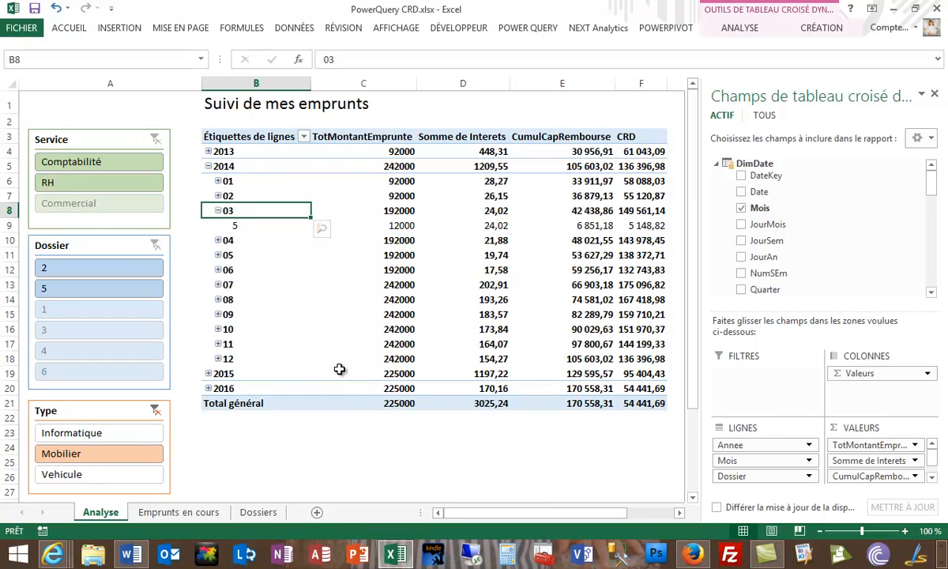
pyautogui.click(99, 440)
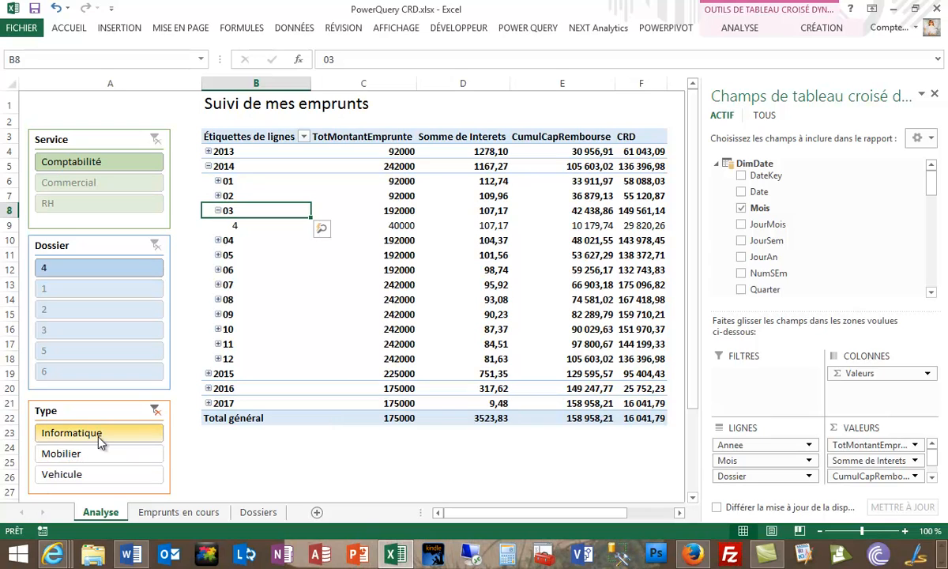
pyautogui.click(155, 411)
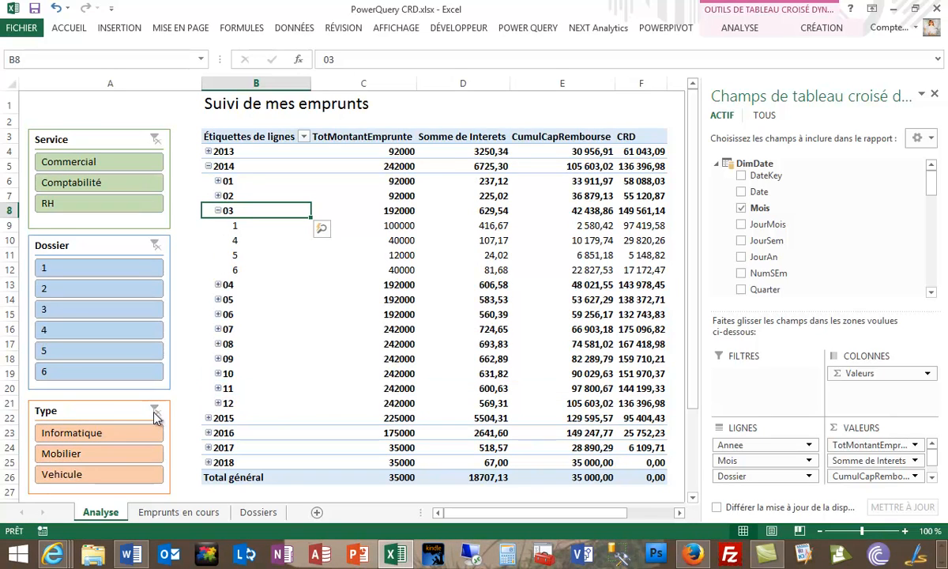
# Step: Filter the Analyse pivot table to the Commercial service
pyautogui.click(63, 161)
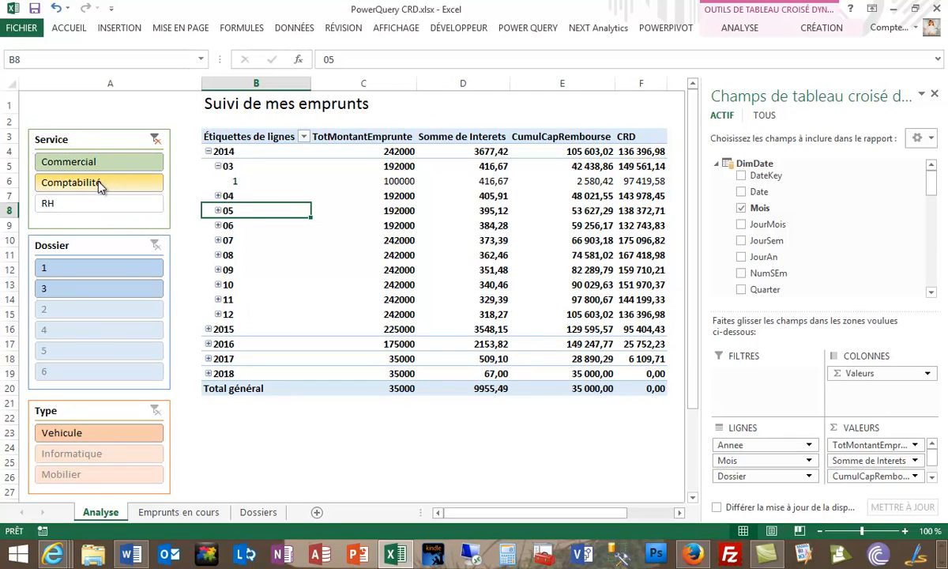
pyautogui.moveTo(484, 152)
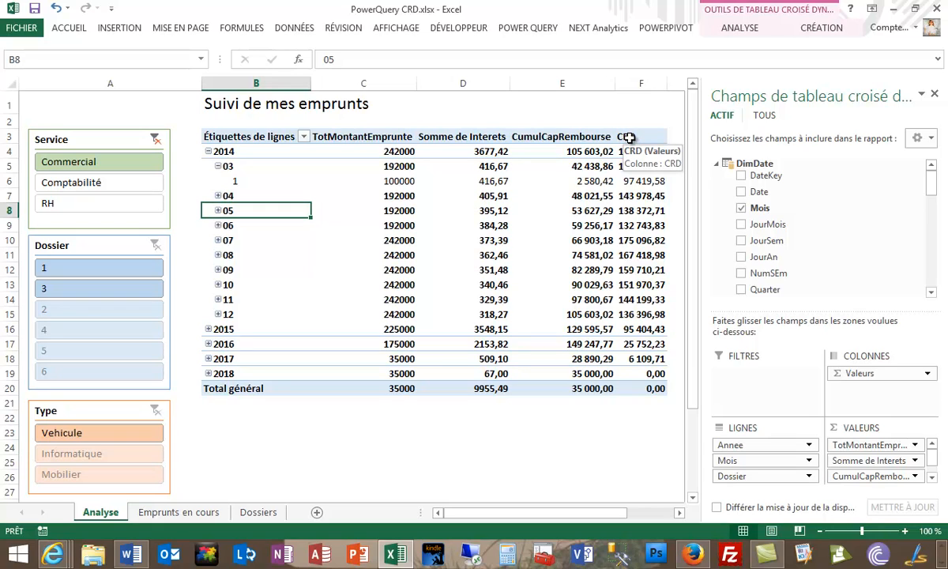
# Step: In the Emprunts en cours report, filter by service Comptabilité and separately by type Informatique, clearing each filter after viewing
pyautogui.click(182, 510)
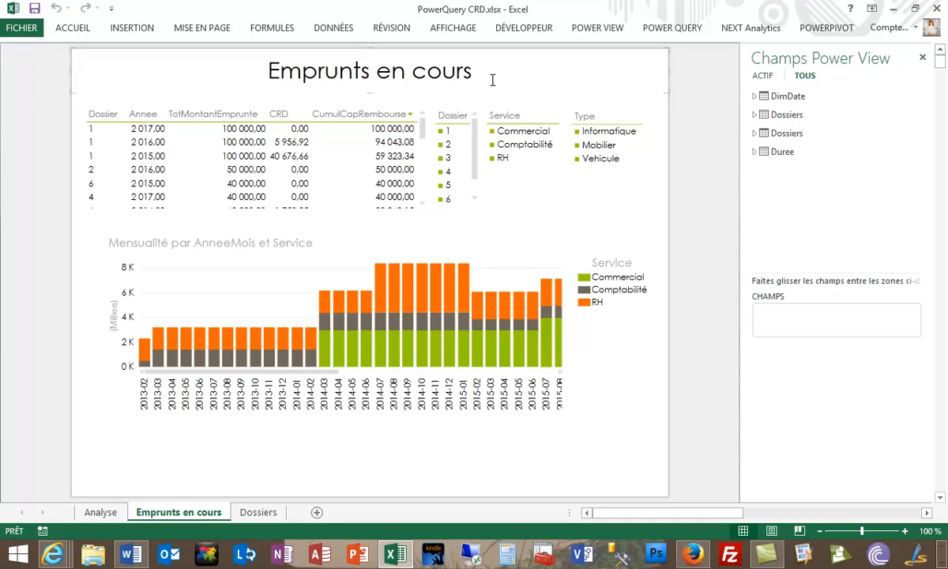
pyautogui.click(512, 148)
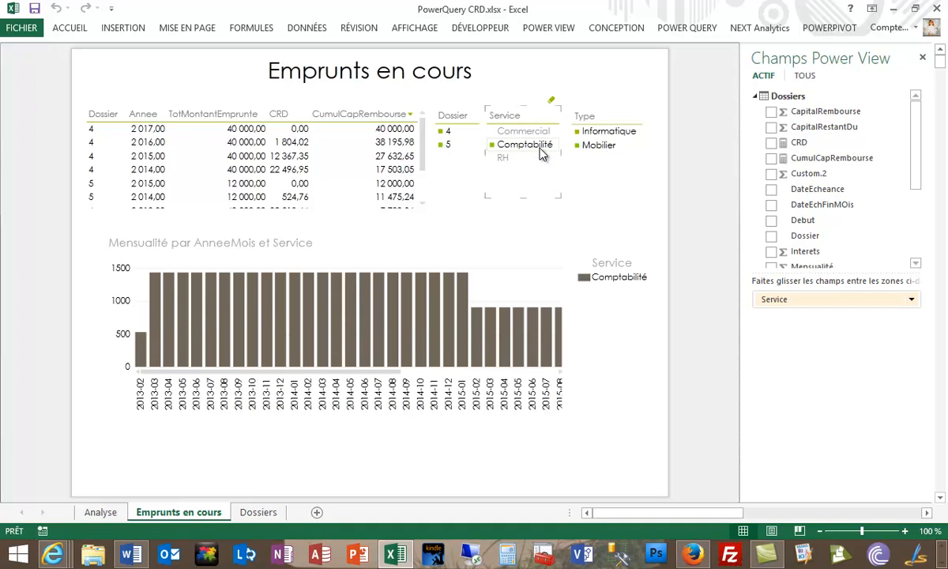
pyautogui.click(552, 100)
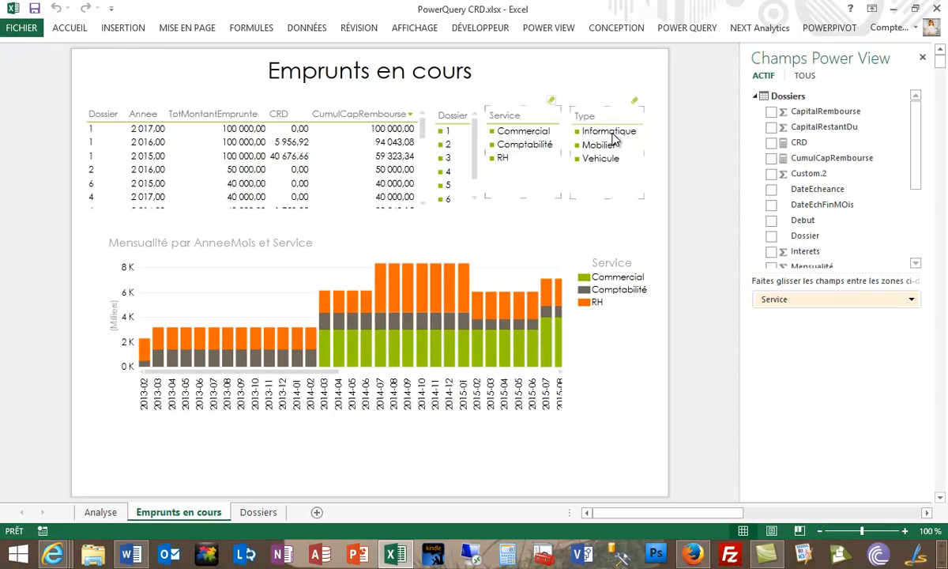
pyautogui.click(613, 135)
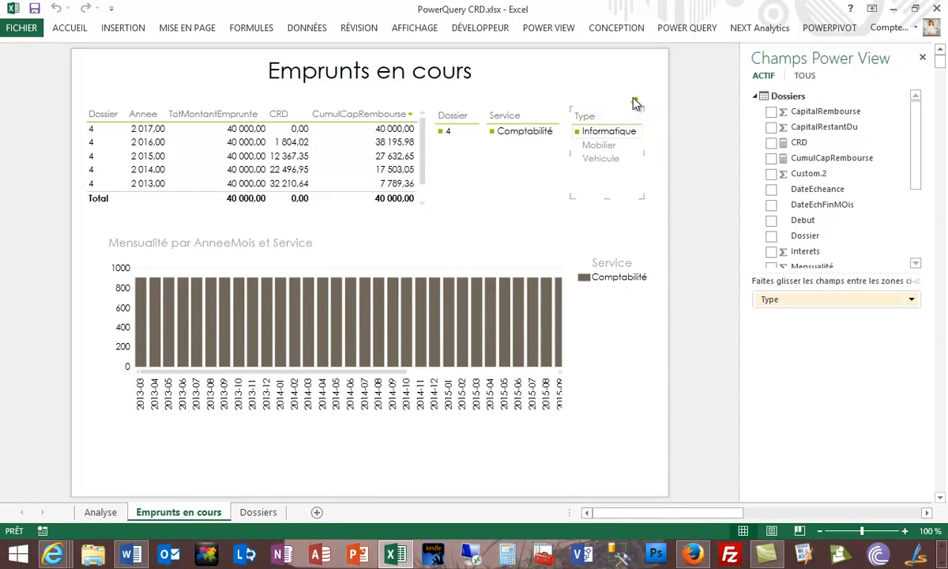
pyautogui.click(636, 102)
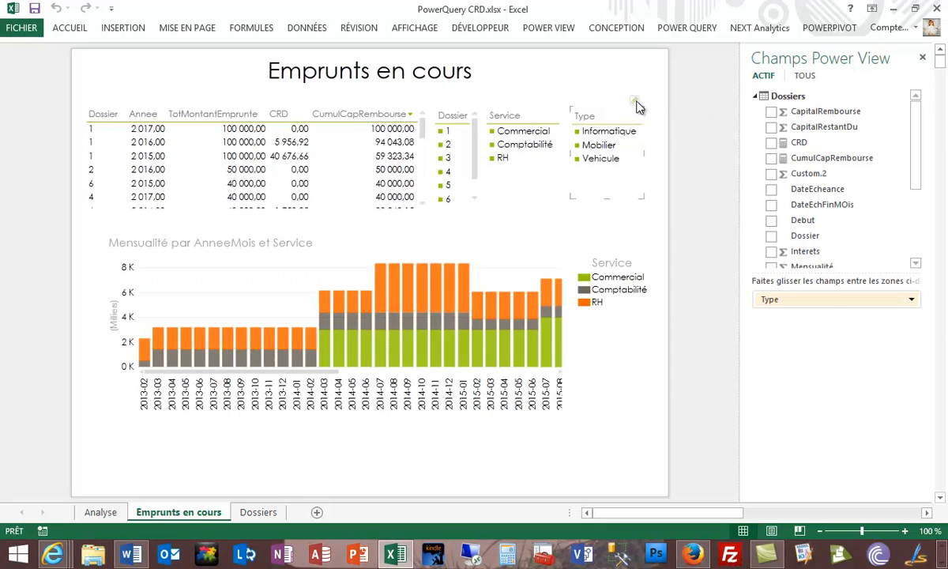
# Step: Highlight the Commercial segment for 2014-10 in the monthly payment chart, inspect its details, and clear the highlight
pyautogui.click(427, 354)
pyautogui.moveTo(427, 330)
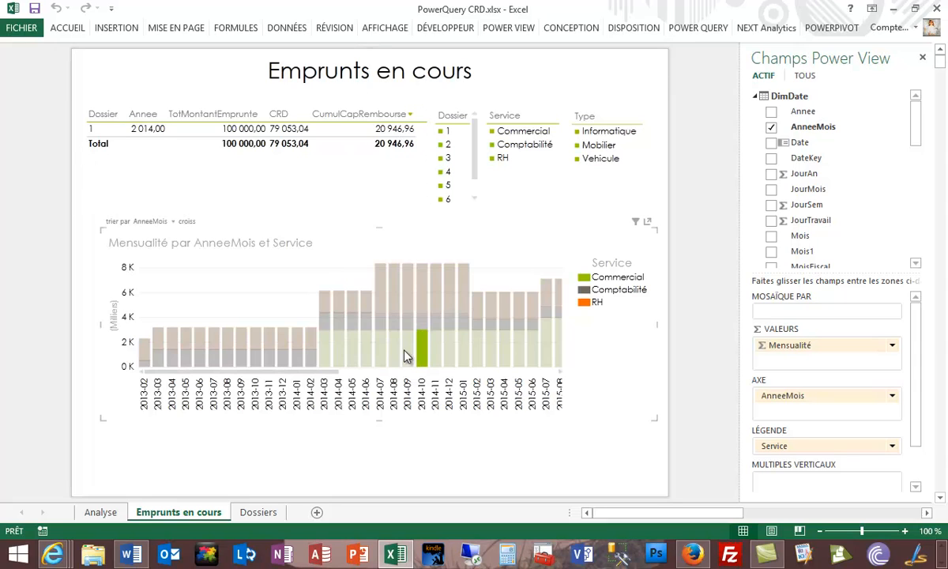
pyautogui.moveTo(427, 369)
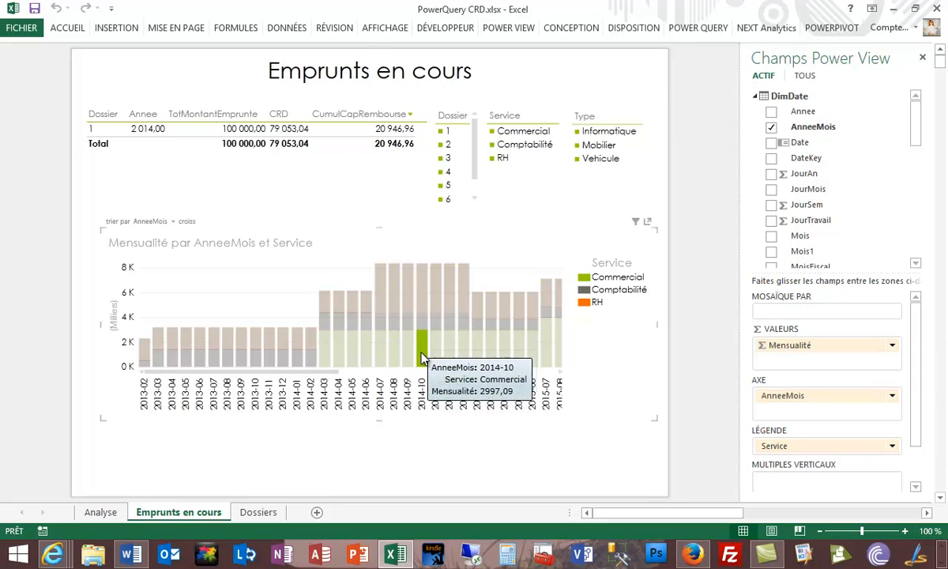
pyautogui.click(420, 355)
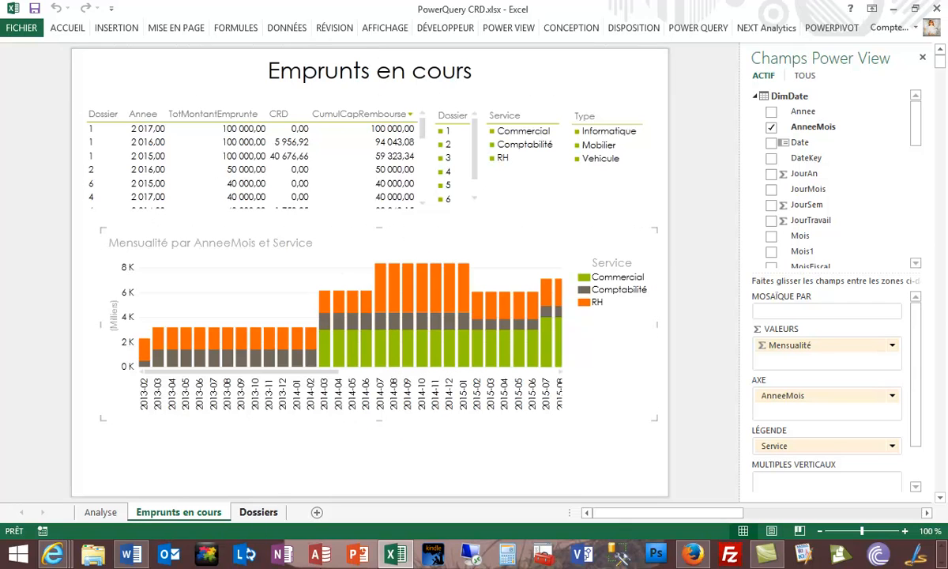
# Step: Review the interest amounts on the Analyse sheet, and display the workbook's Power Query queries from the Dossiers sheet
pyautogui.click(99, 512)
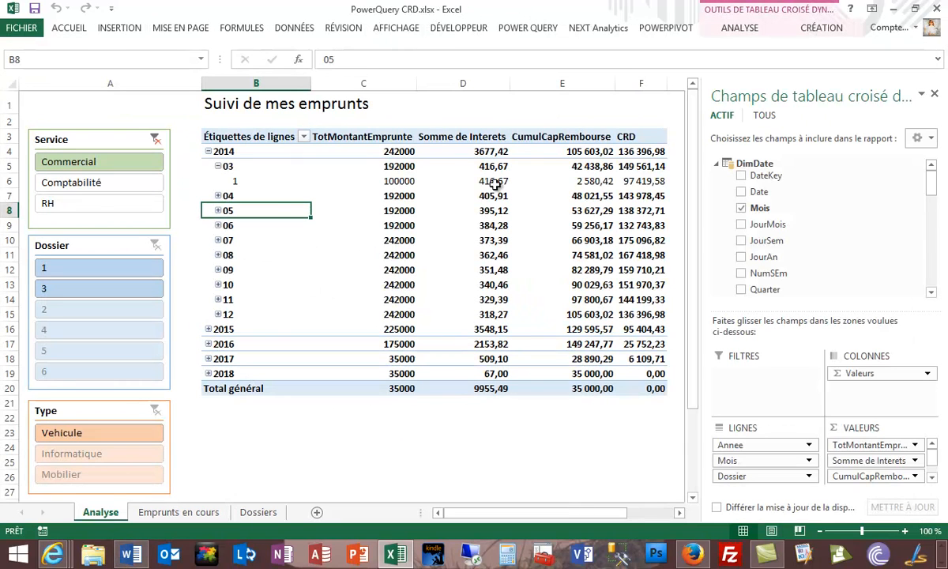
pyautogui.moveTo(460, 168)
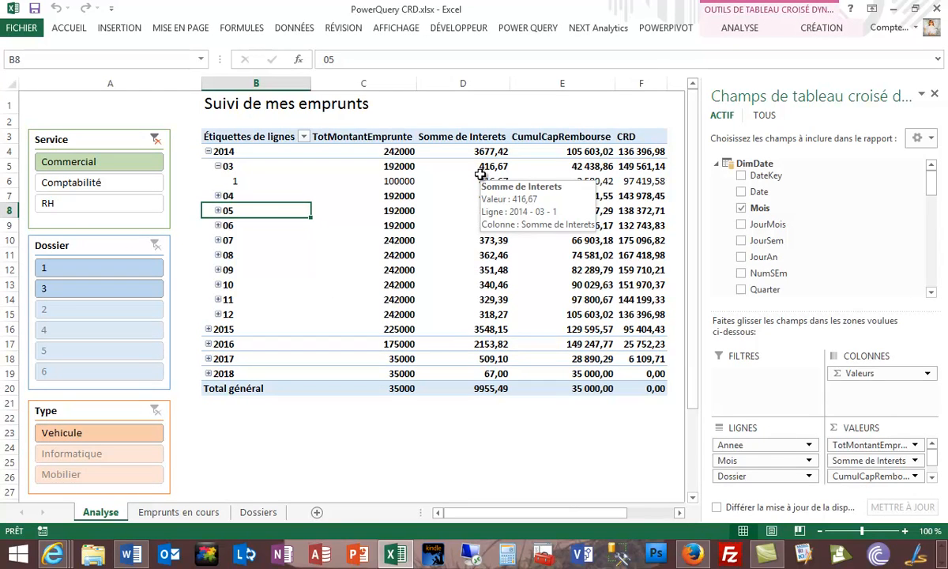
pyautogui.click(257, 514)
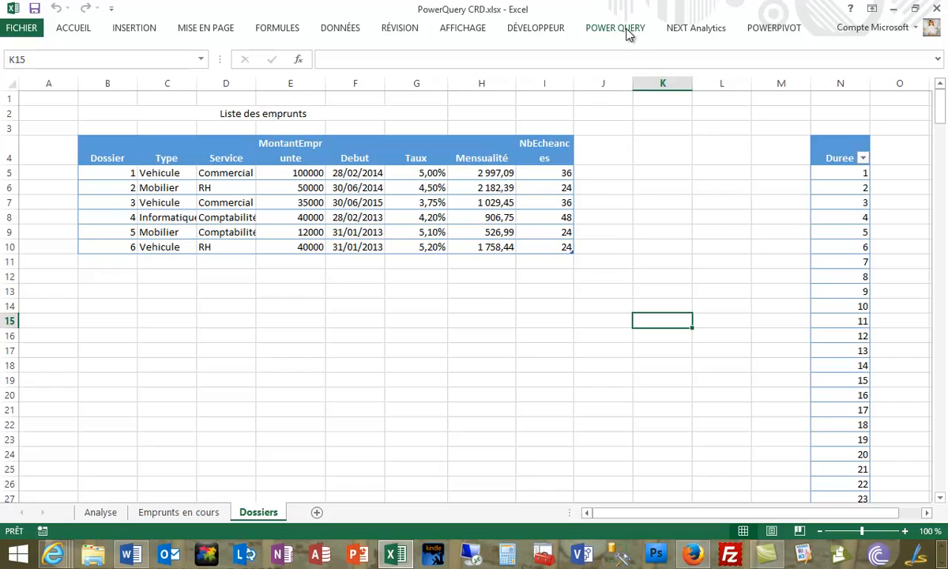
pyautogui.click(615, 29)
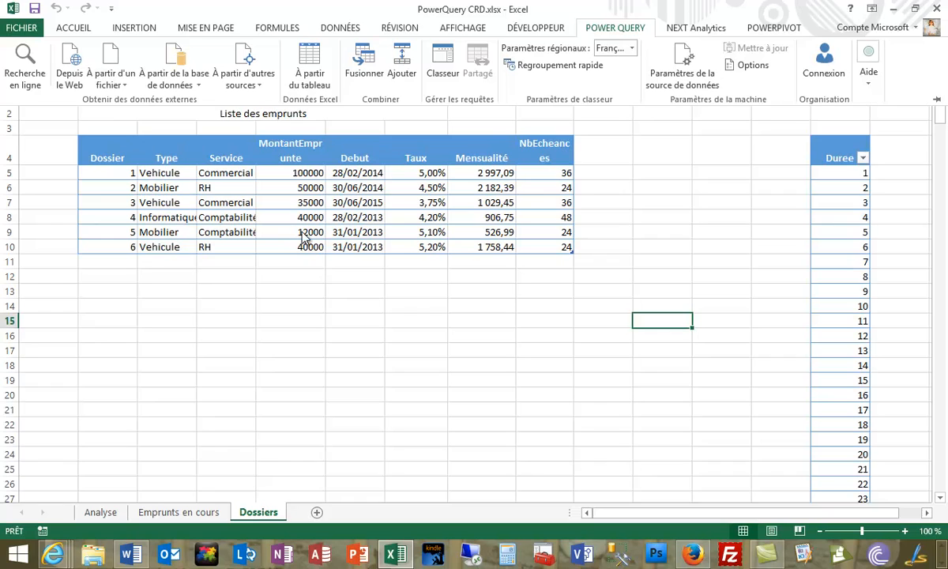
pyautogui.click(443, 64)
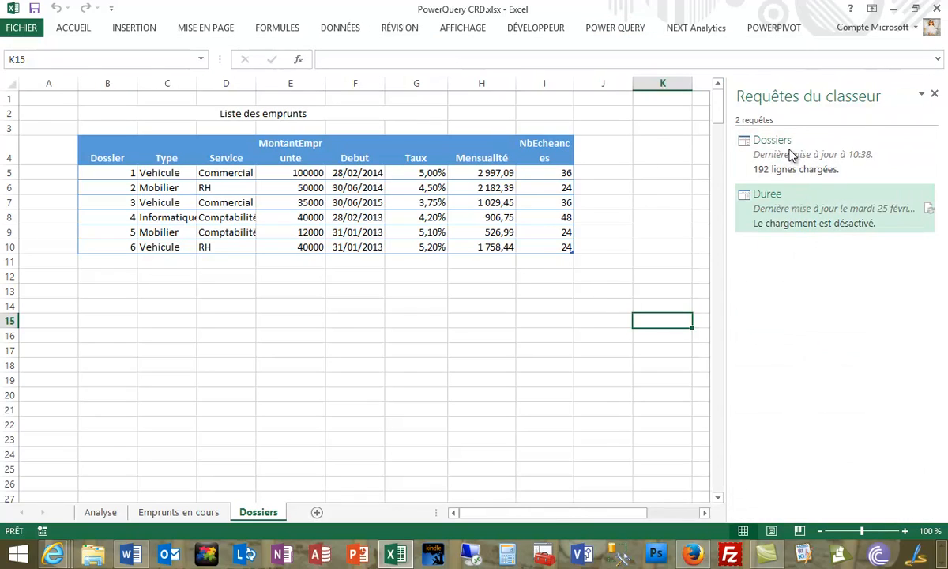
# Step: Preview the Dossiers query and open it for editing in the query editor
pyautogui.moveTo(814, 162)
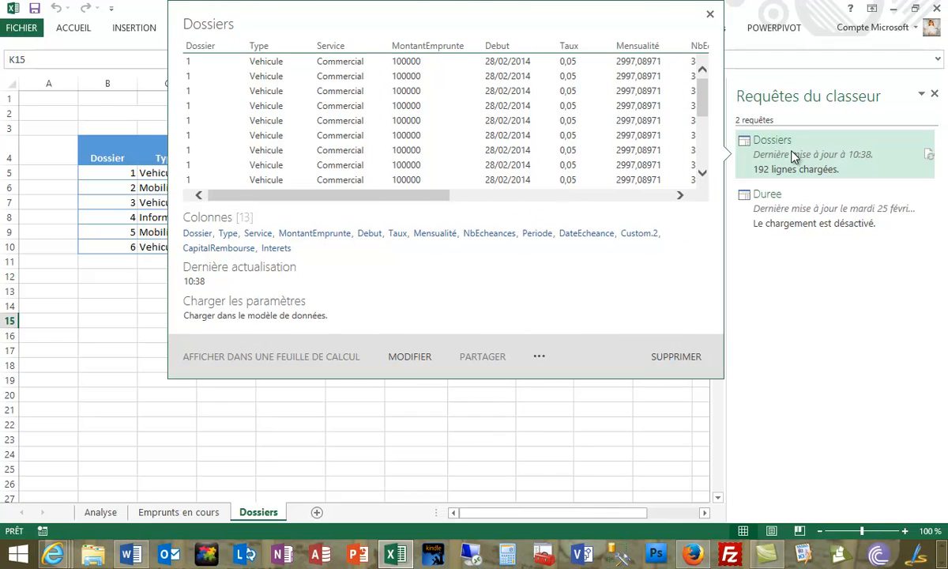
pyautogui.click(793, 156)
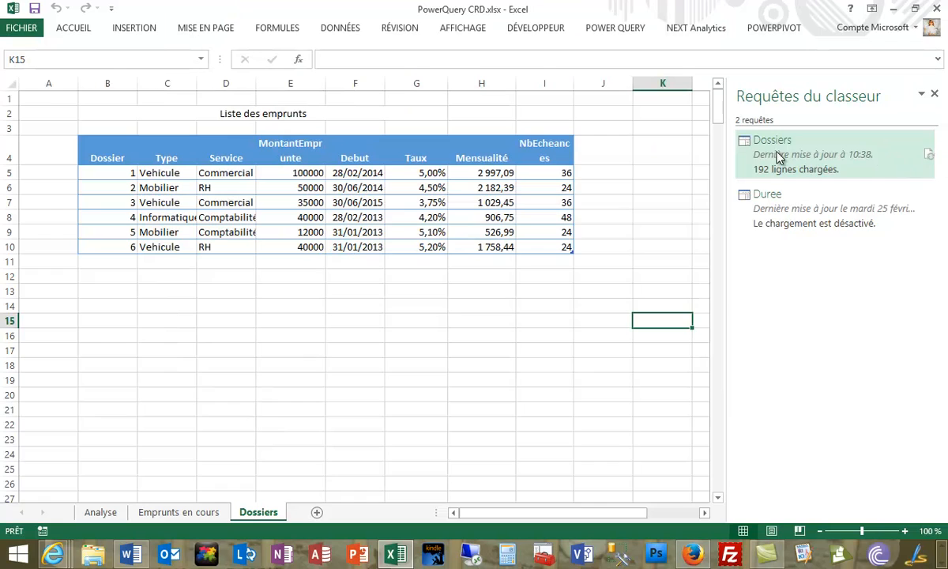
pyautogui.rightClick(787, 152)
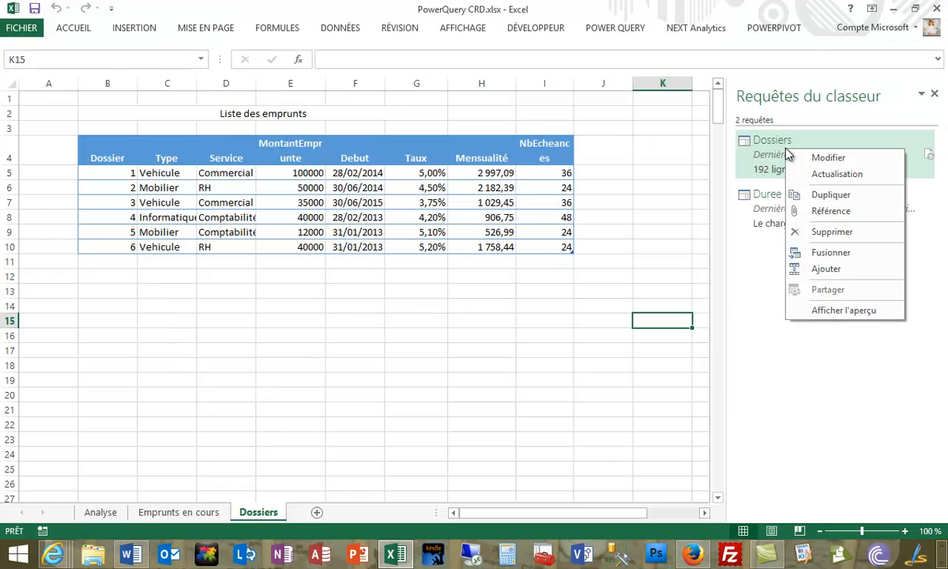
pyautogui.click(825, 159)
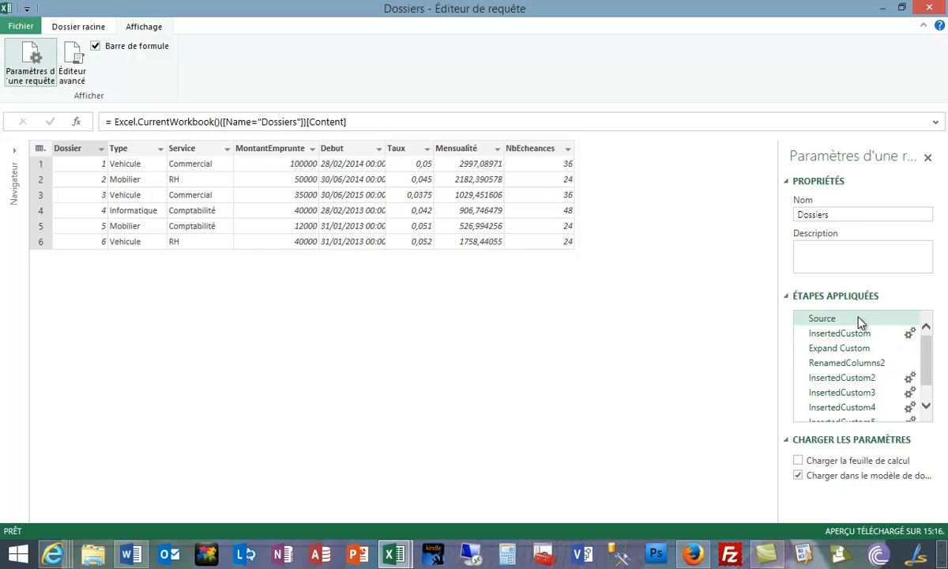
# Step: Look through the applied steps of the Dossiers query and display the InsertedCustom step
pyautogui.click(927, 403)
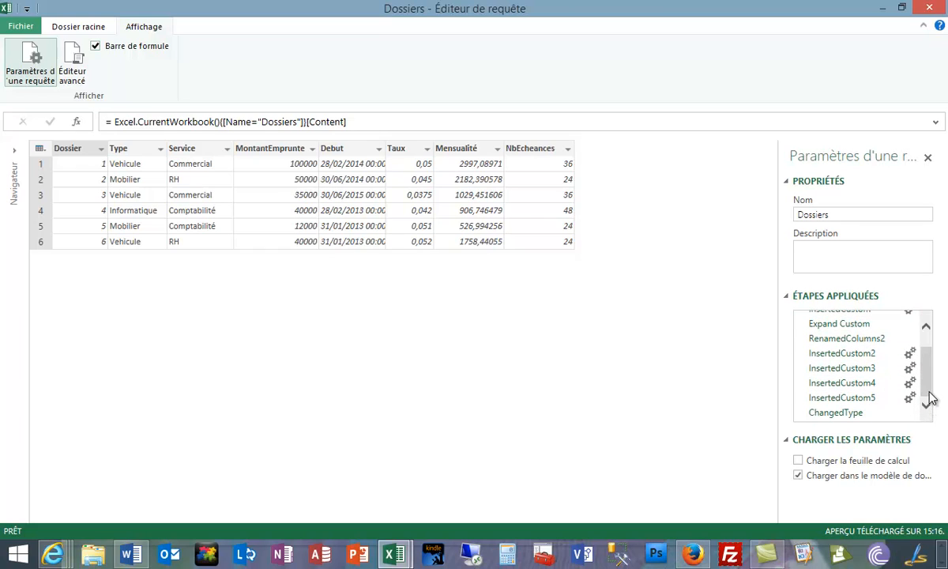
pyautogui.scroll(2, 926, 372)
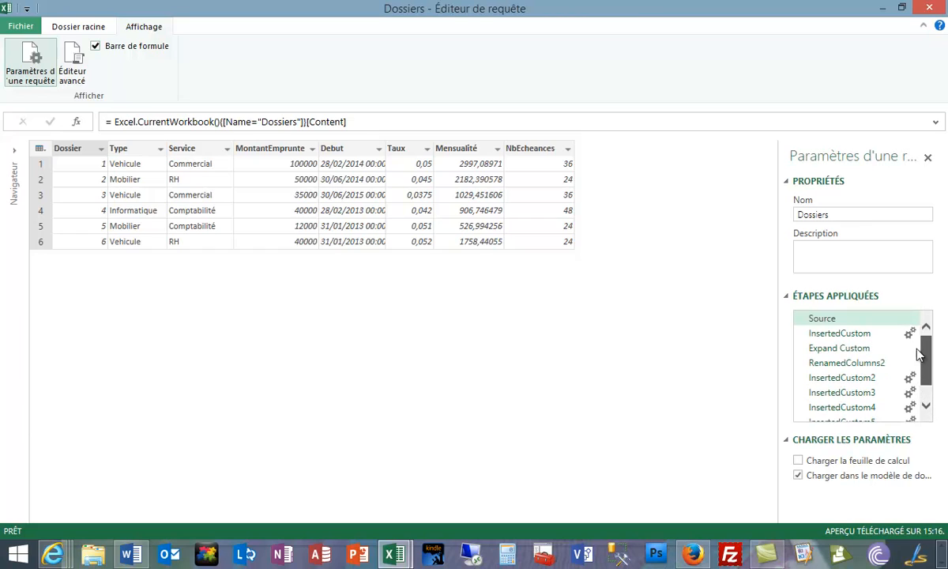
pyautogui.click(846, 334)
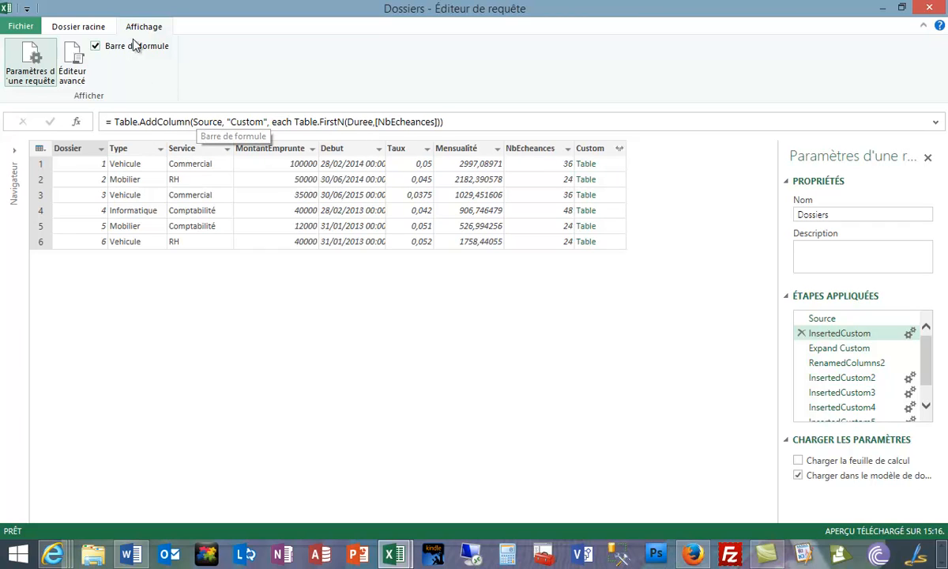
pyautogui.click(79, 28)
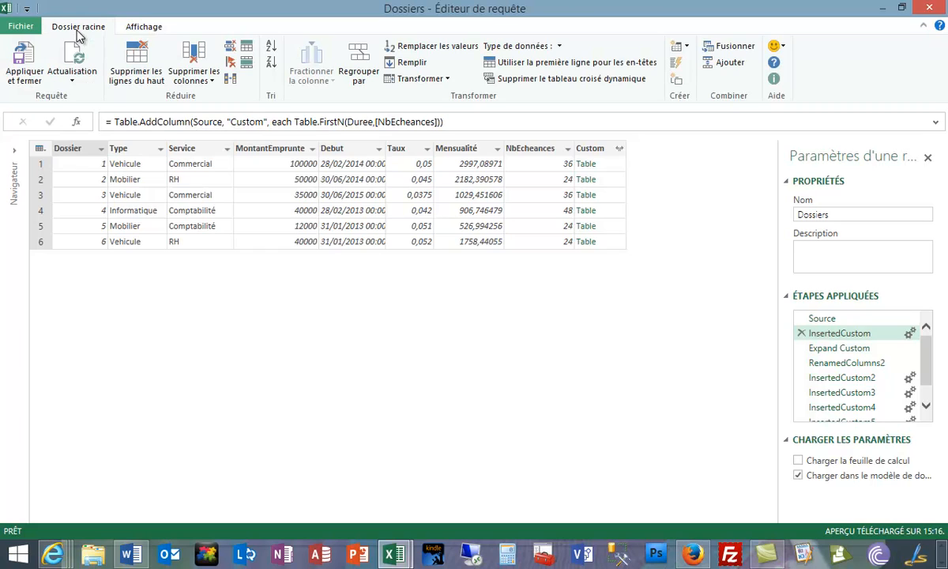
pyautogui.click(687, 48)
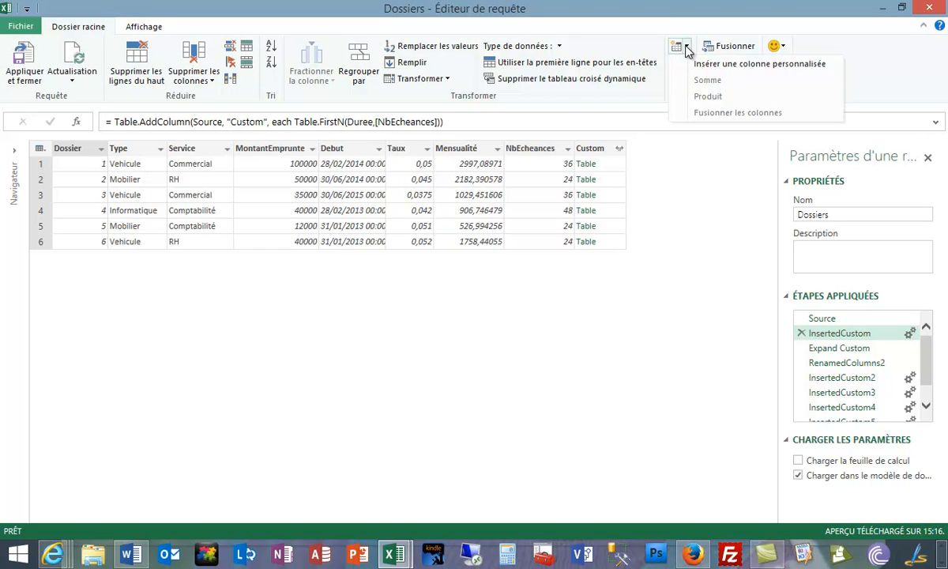
pyautogui.click(760, 66)
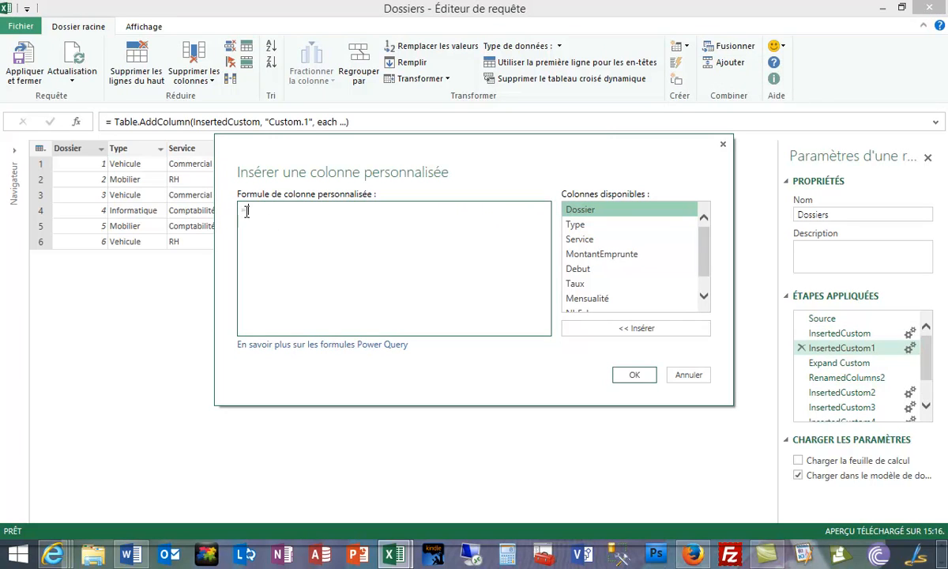
pyautogui.click(688, 376)
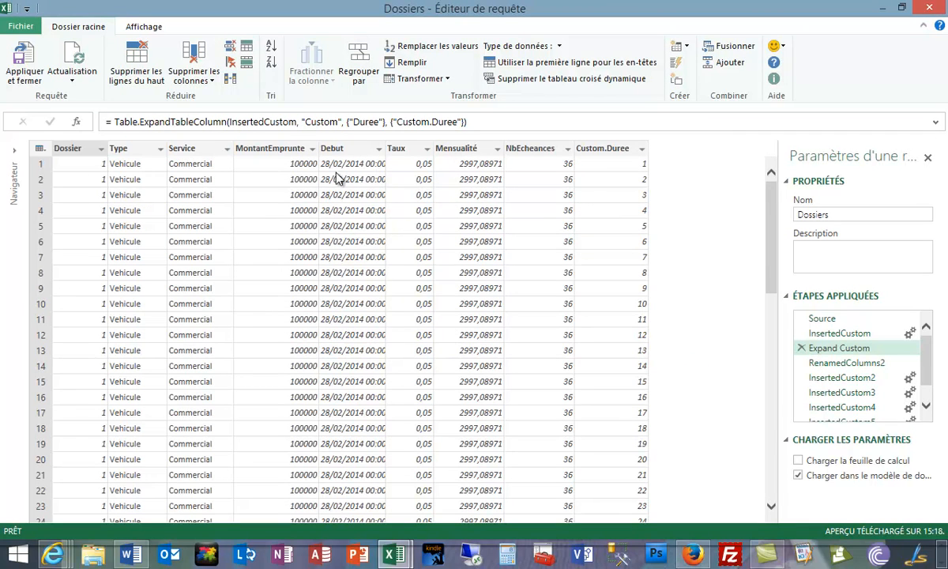
# Step: Examine the InsertedCustom step's Table.FirstN formula and close the query editor
pyautogui.click(844, 333)
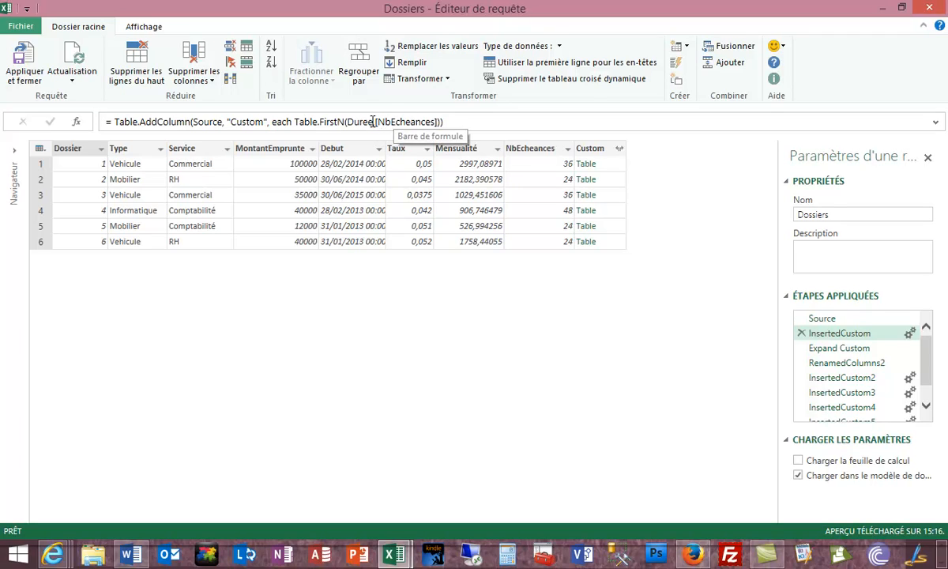
pyautogui.click(936, 7)
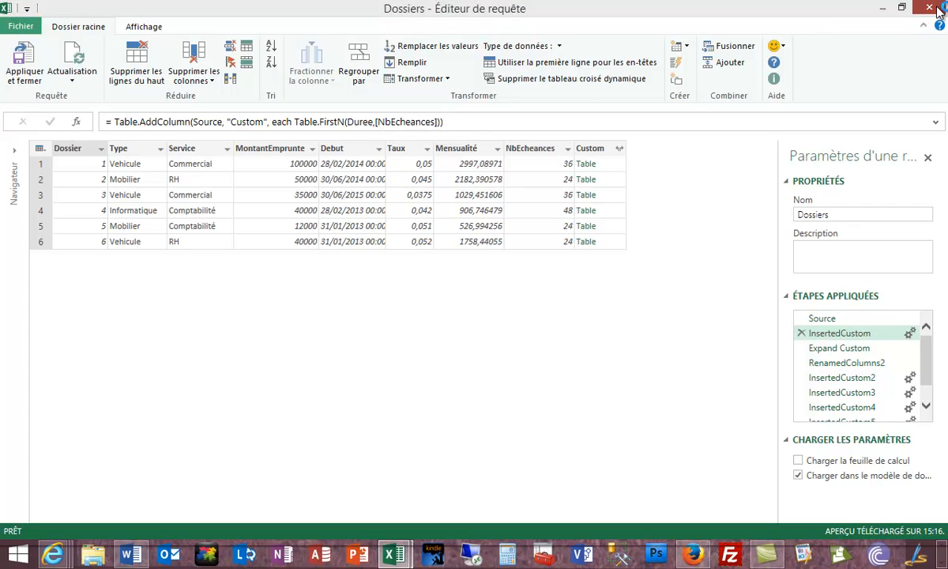
pyautogui.click(553, 304)
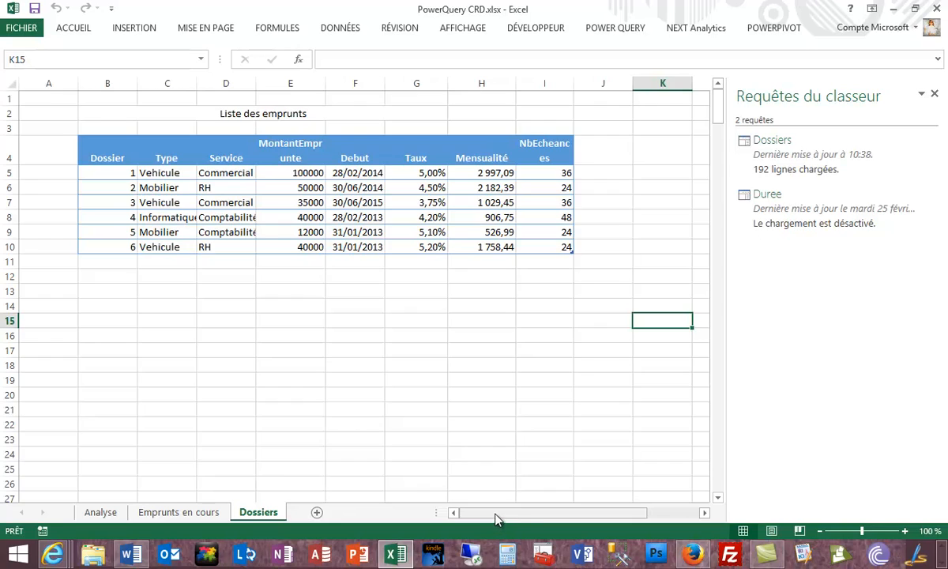
# Step: Look through the Duree table in column N of the Dossiers sheet and display the Power Query command for creating a query from it
pyautogui.moveTo(497, 518); pyautogui.dragTo(603, 511)
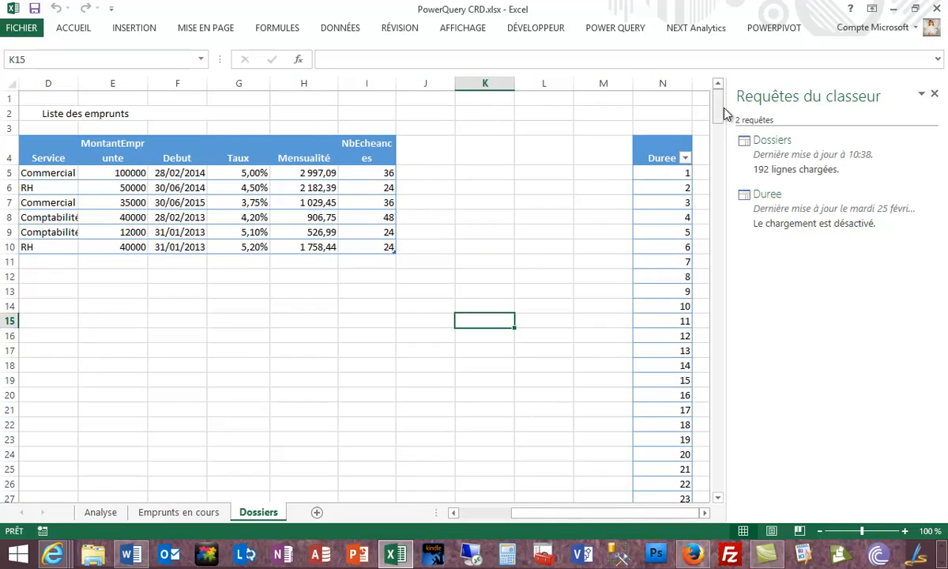
pyautogui.moveTo(720, 103); pyautogui.dragTo(717, 345)
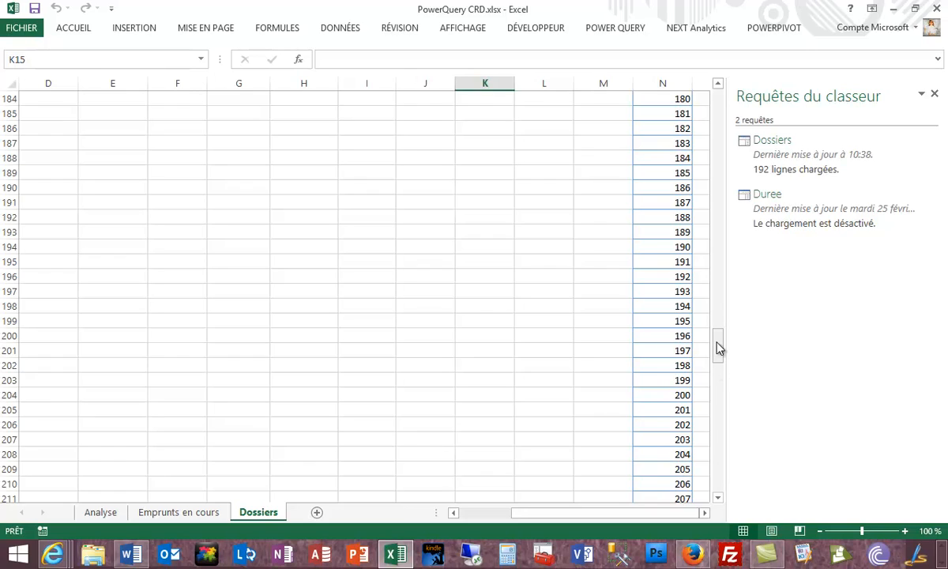
pyautogui.moveTo(719, 348); pyautogui.dragTo(641, 83)
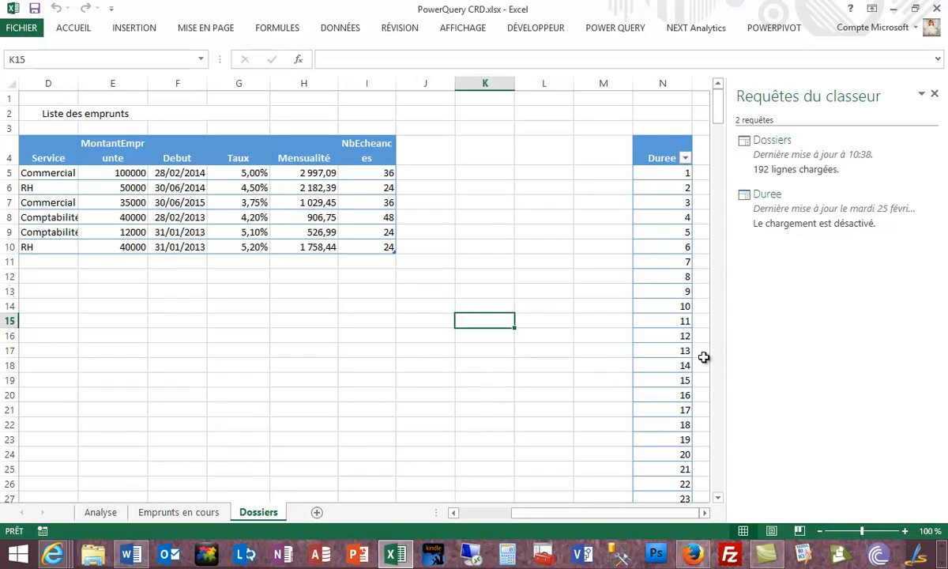
pyautogui.click(666, 202)
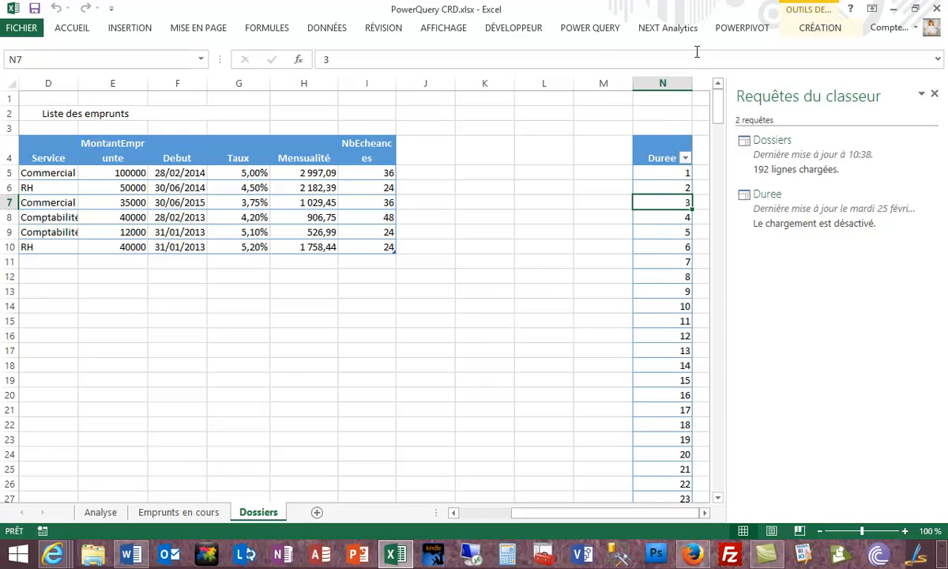
pyautogui.click(591, 30)
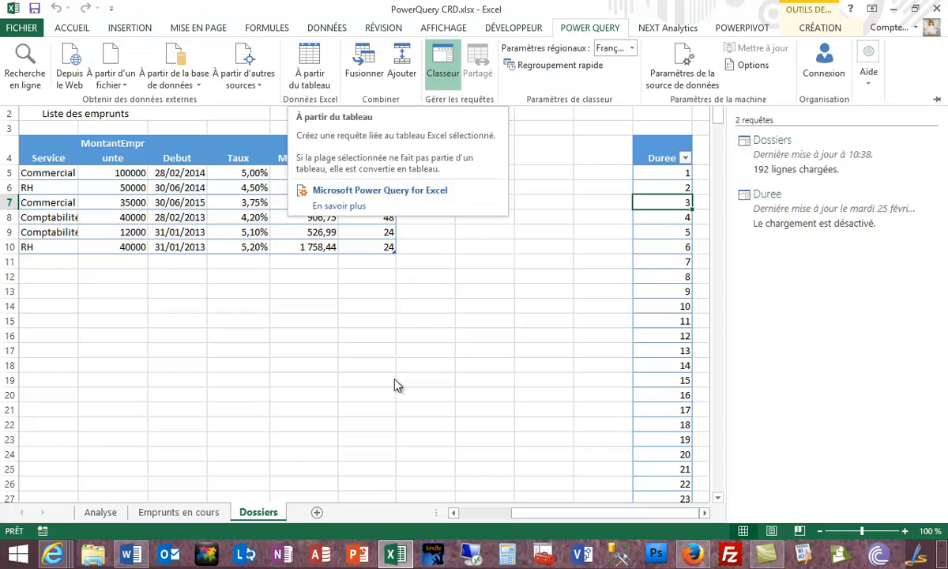
# Step: Open the Duree query in the query editor, examine its source and name, and close the editor unchanged
pyautogui.click(779, 215)
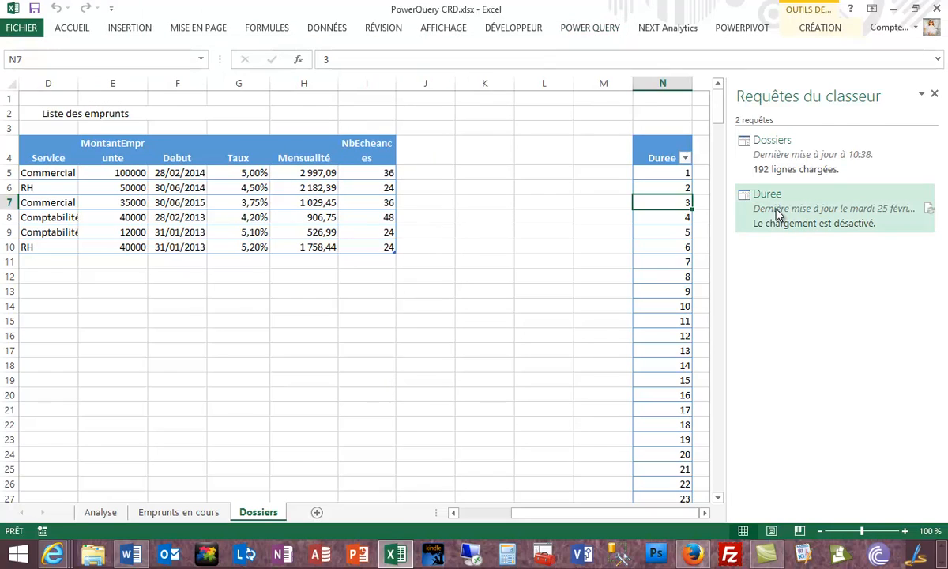
pyautogui.rightClick(868, 216)
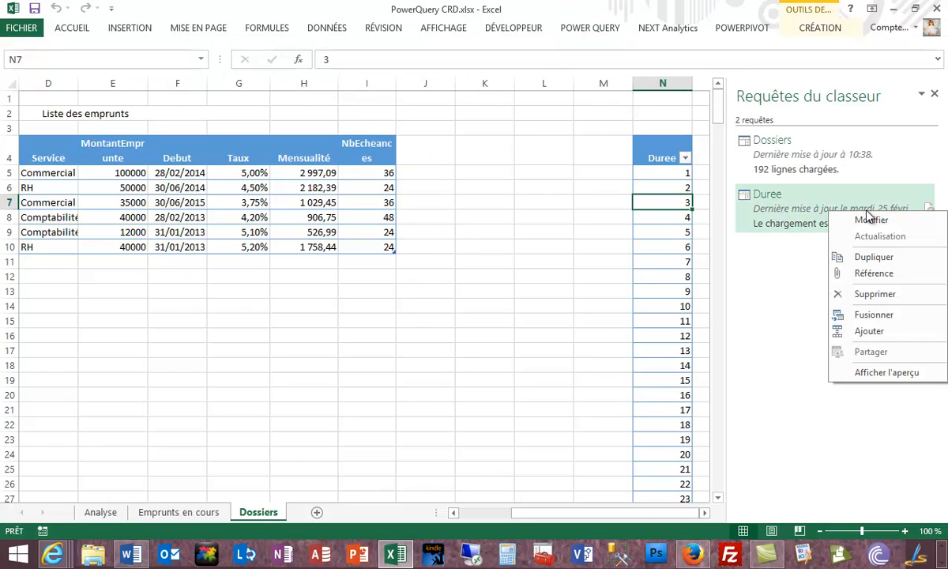
pyautogui.click(873, 221)
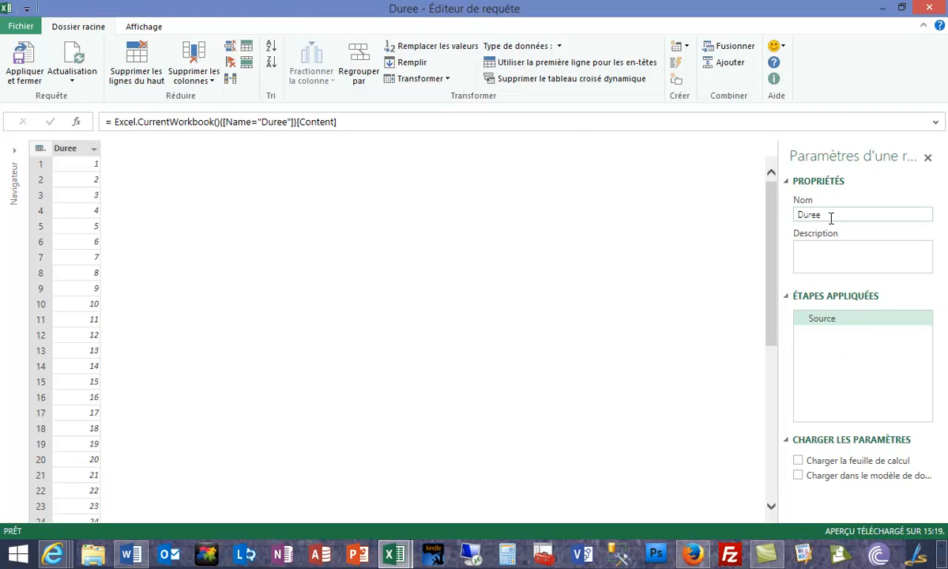
pyautogui.click(793, 218)
pyautogui.moveTo(836, 214); pyautogui.dragTo(787, 217)
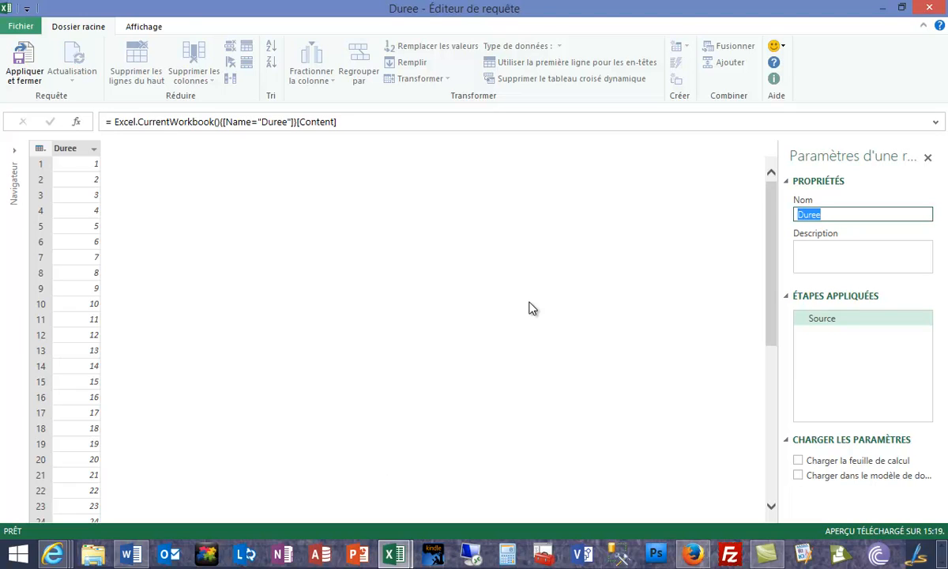
pyautogui.click(930, 8)
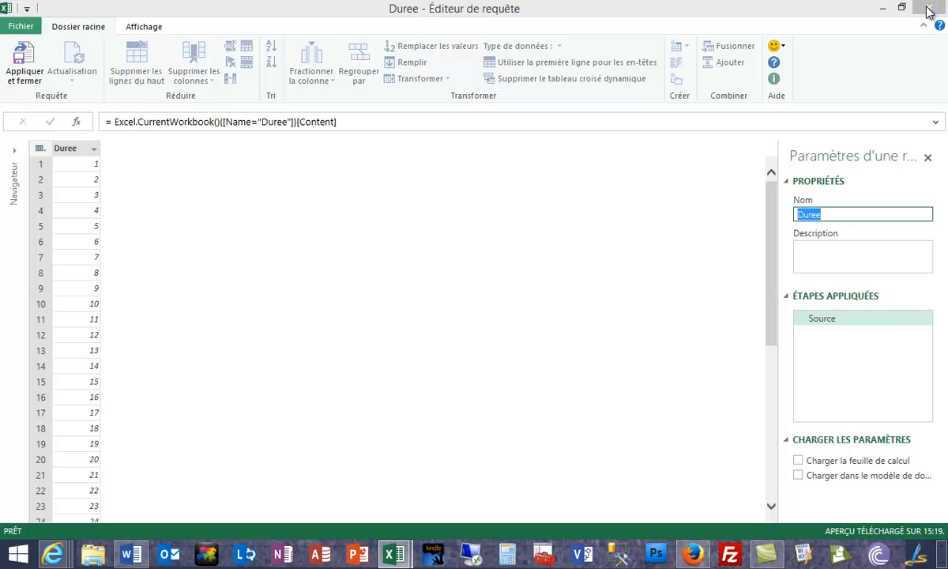
pyautogui.click(541, 303)
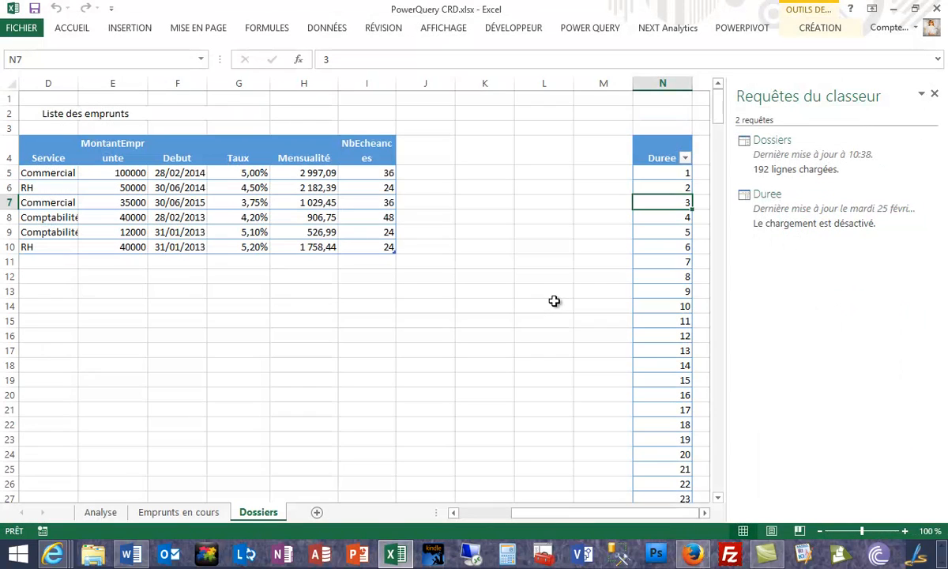
# Step: Open the Dossiers query for editing and display its InsertedCustom step
pyautogui.rightClick(777, 152)
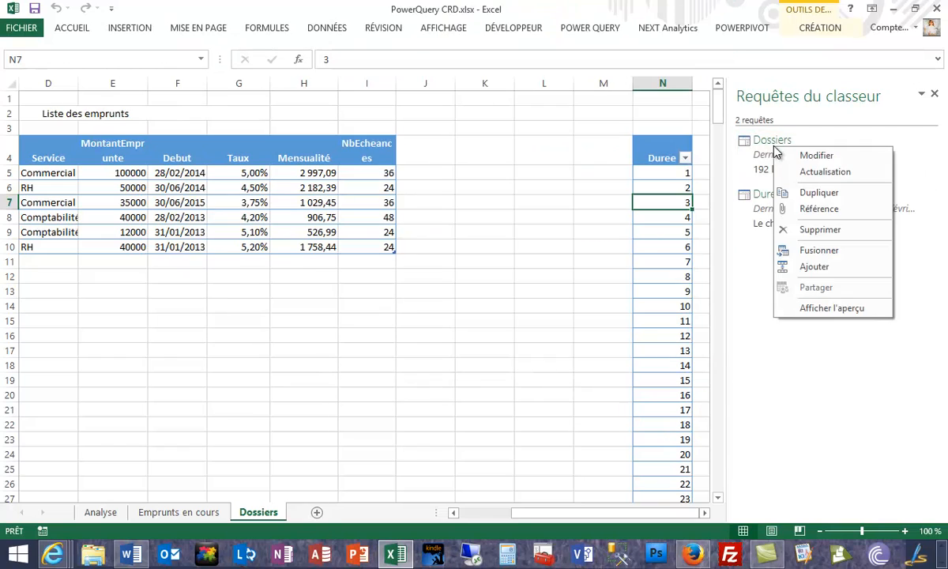
pyautogui.click(814, 154)
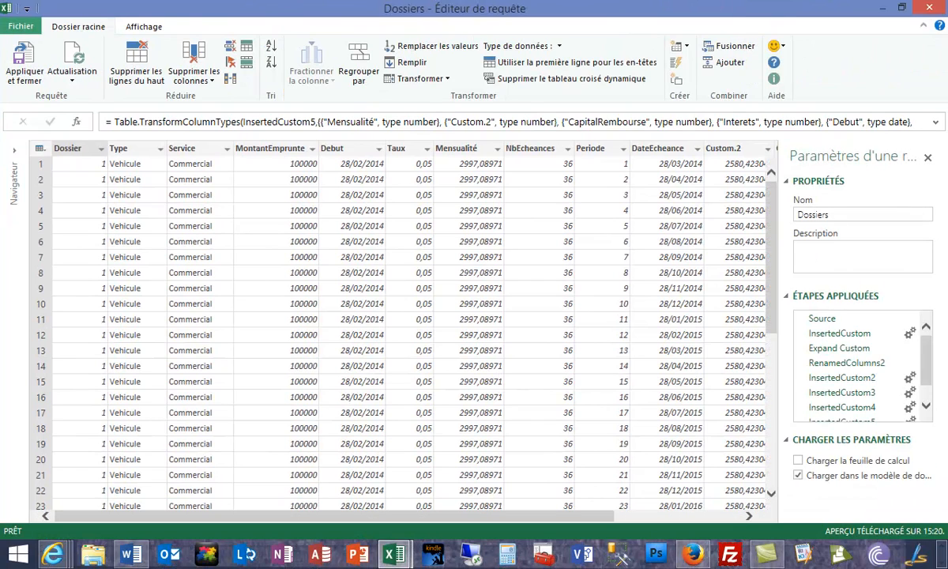
pyautogui.click(842, 332)
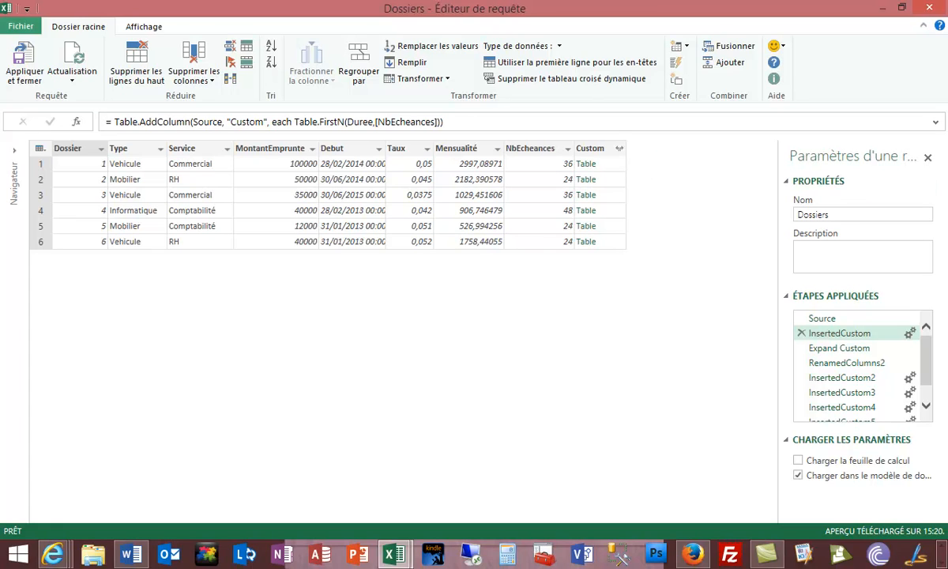
# Step: Display the Expand Custom step and look through the Custom.Duree values of the expanded loan rows
pyautogui.click(830, 349)
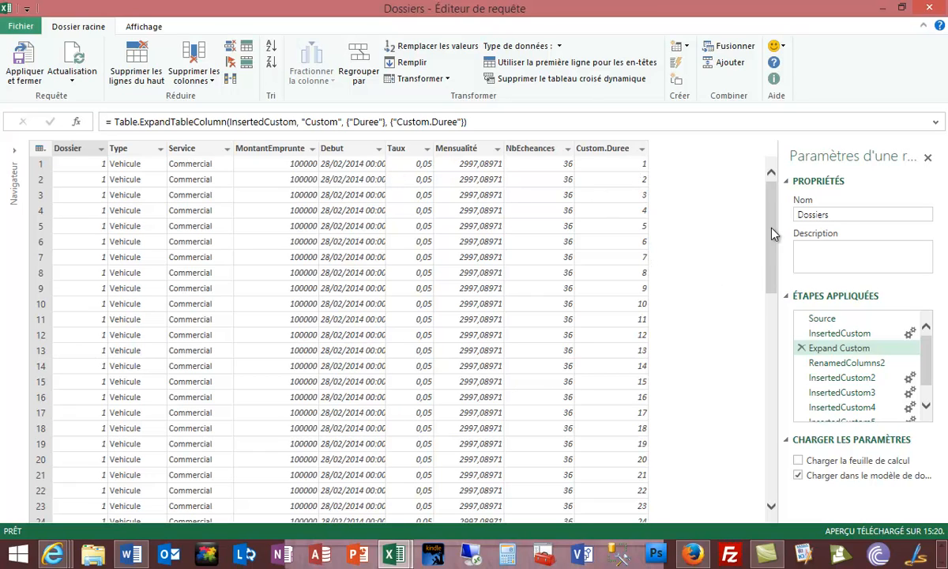
pyautogui.moveTo(773, 234); pyautogui.dragTo(772, 310)
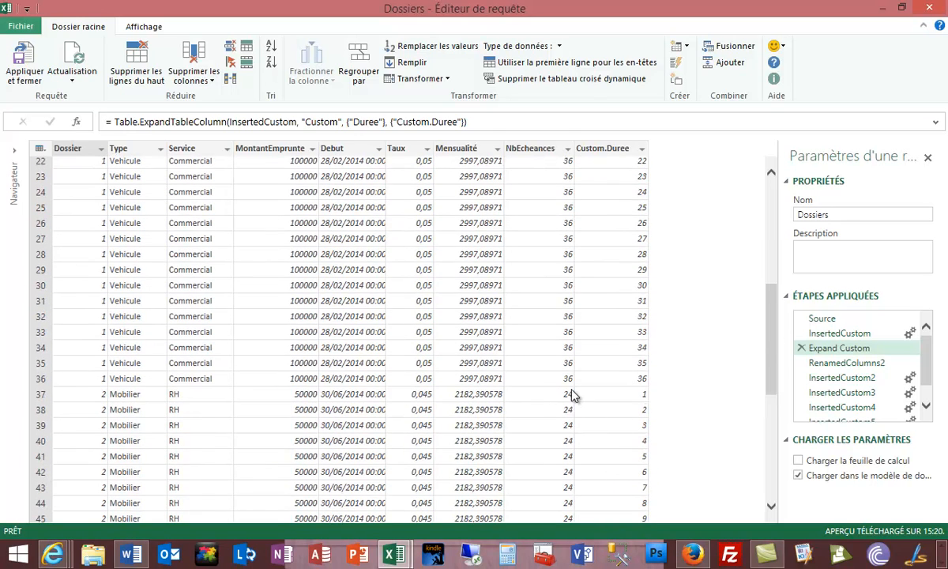
pyautogui.moveTo(770, 322); pyautogui.dragTo(772, 427)
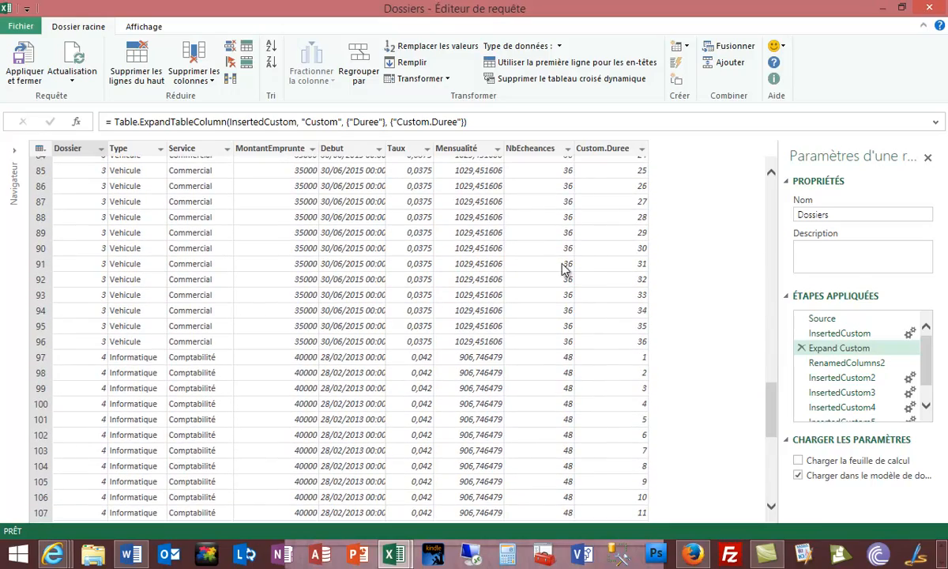
pyautogui.moveTo(771, 391); pyautogui.dragTo(755, 194)
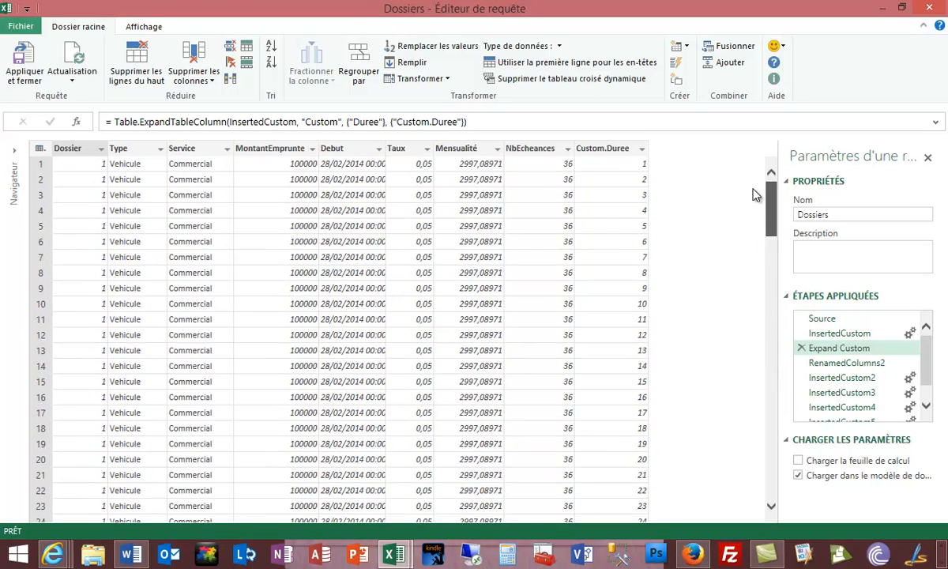
# Step: Display the RenamedColumns2 step and show the ways to rename a column on Mensualité, keeping its name
pyautogui.click(819, 363)
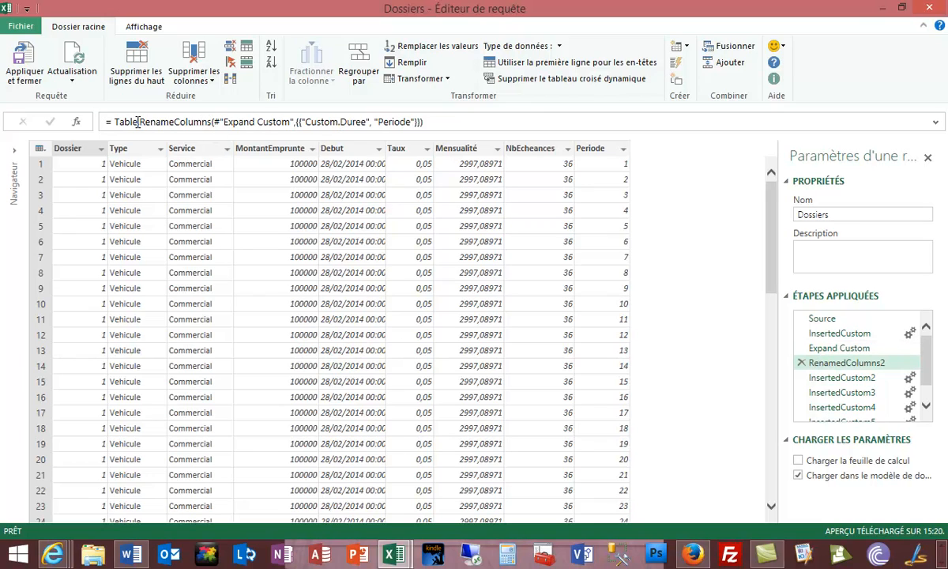
pyautogui.doubleClick(467, 149)
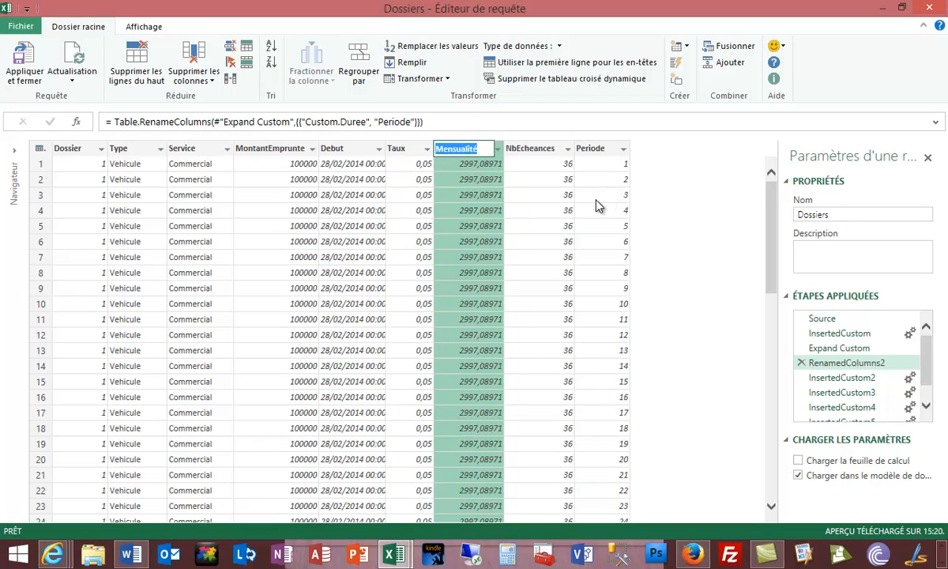
pyautogui.click(466, 150)
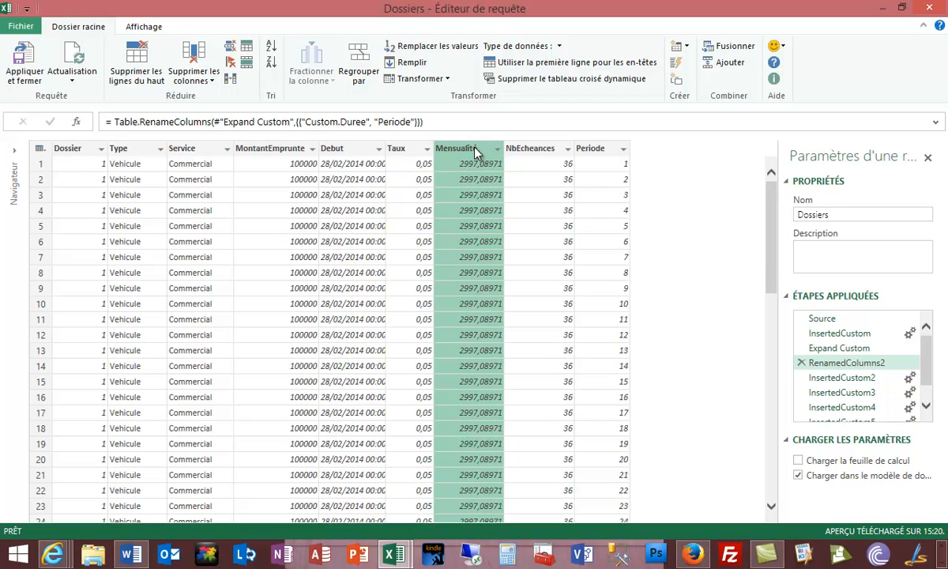
pyautogui.rightClick(477, 152)
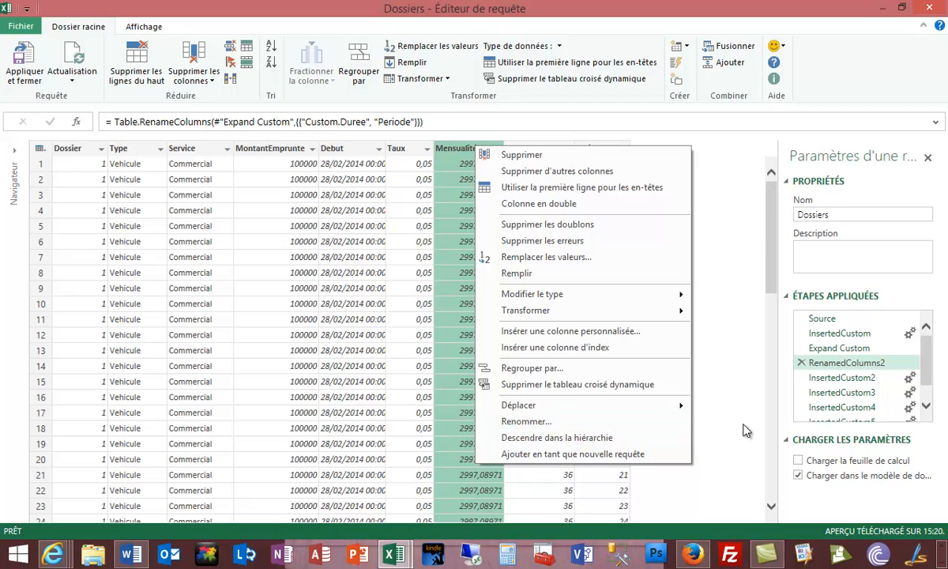
pyautogui.click(697, 399)
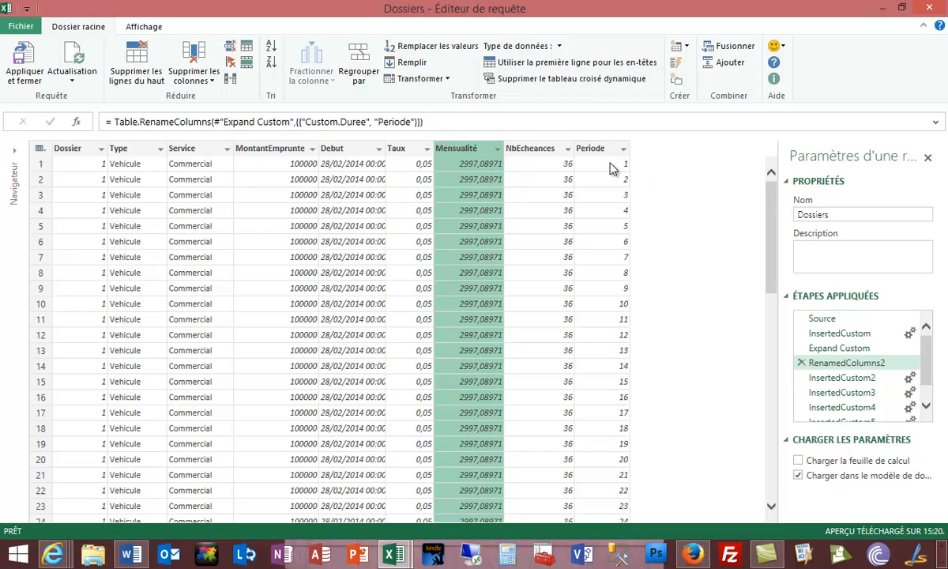
# Step: Examine the DateEcheance formula of the InsertedCustom2 step and the Custom.2 formula and column of InsertedCustom3
pyautogui.click(851, 379)
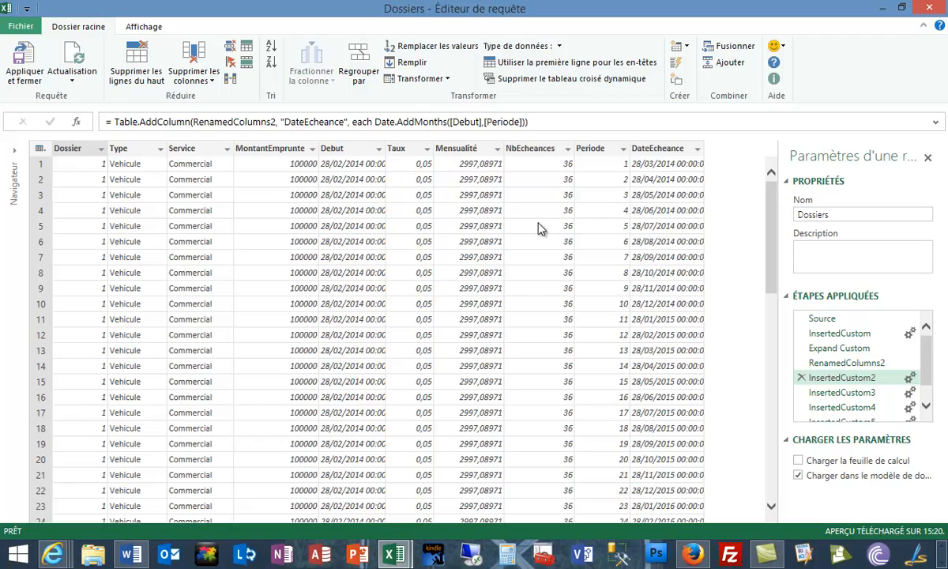
pyautogui.click(847, 394)
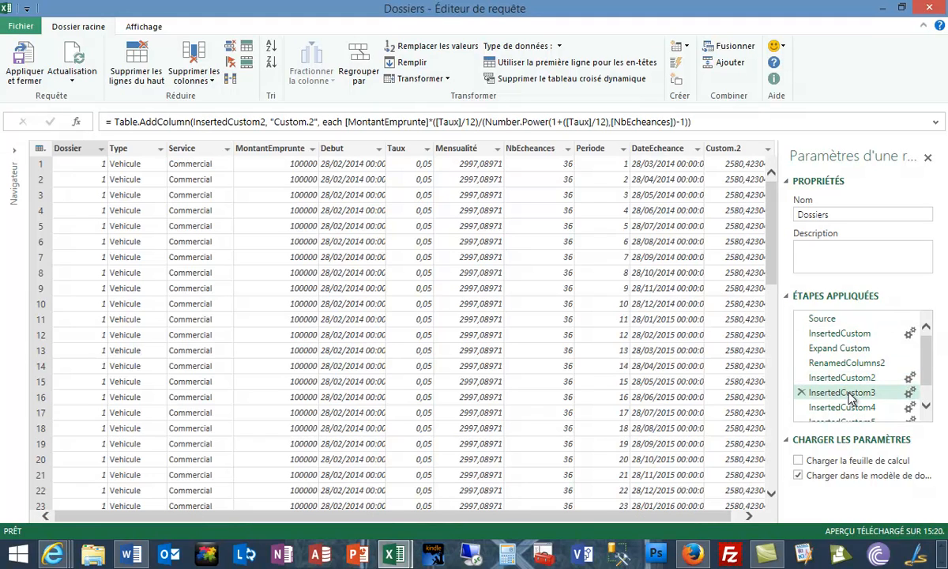
pyautogui.moveTo(602, 518); pyautogui.dragTo(687, 519)
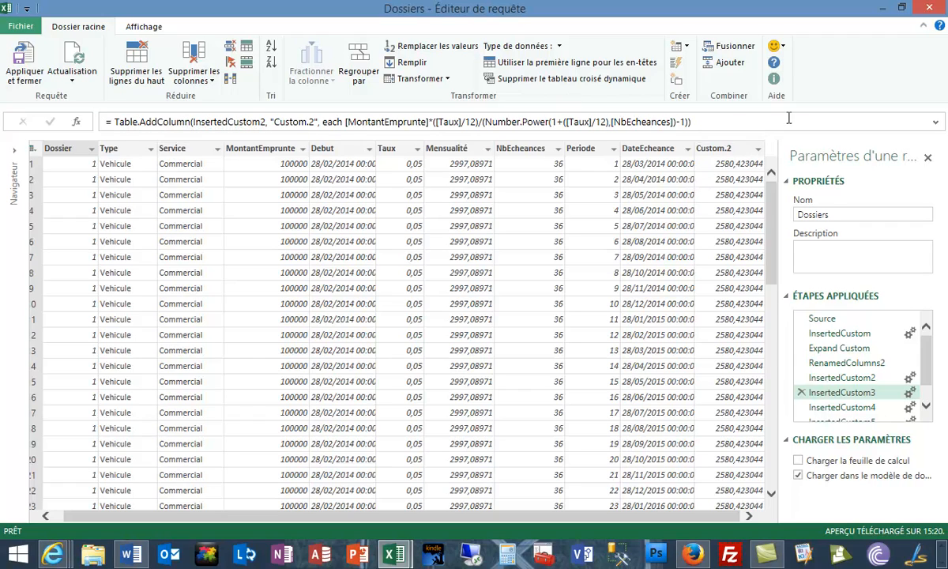
# Step: Show the dialog for inserting a custom column after the InsertedCustom3 step and cancel it
pyautogui.click(688, 48)
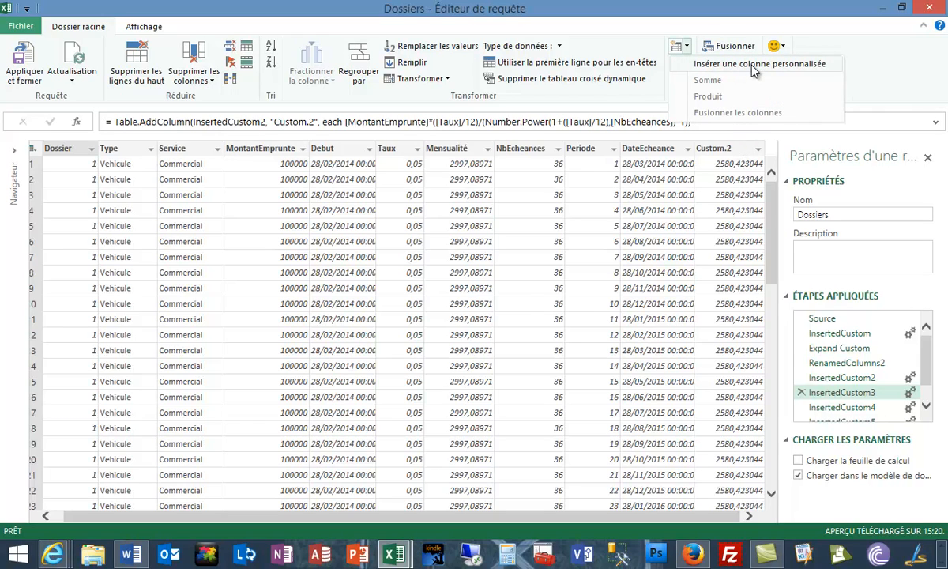
pyautogui.click(705, 61)
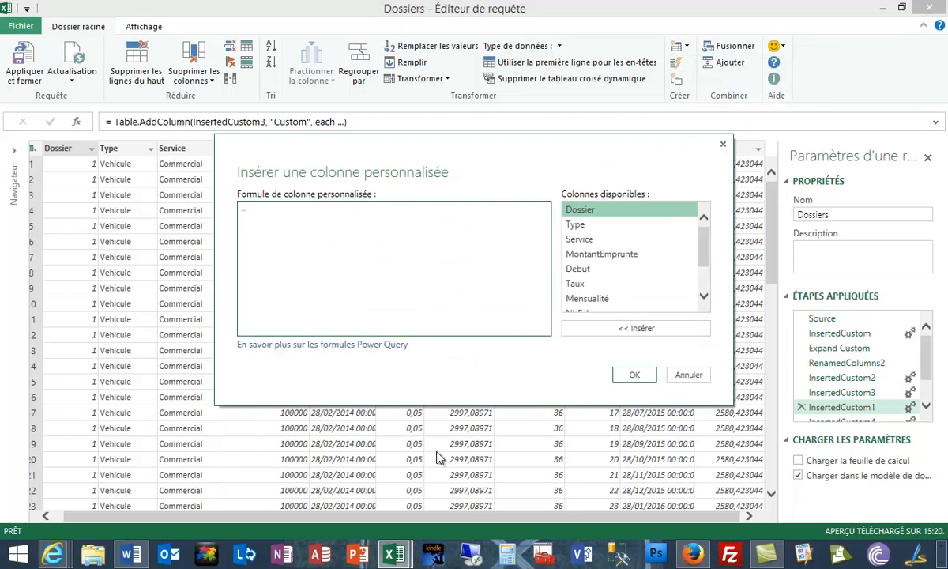
pyautogui.click(688, 375)
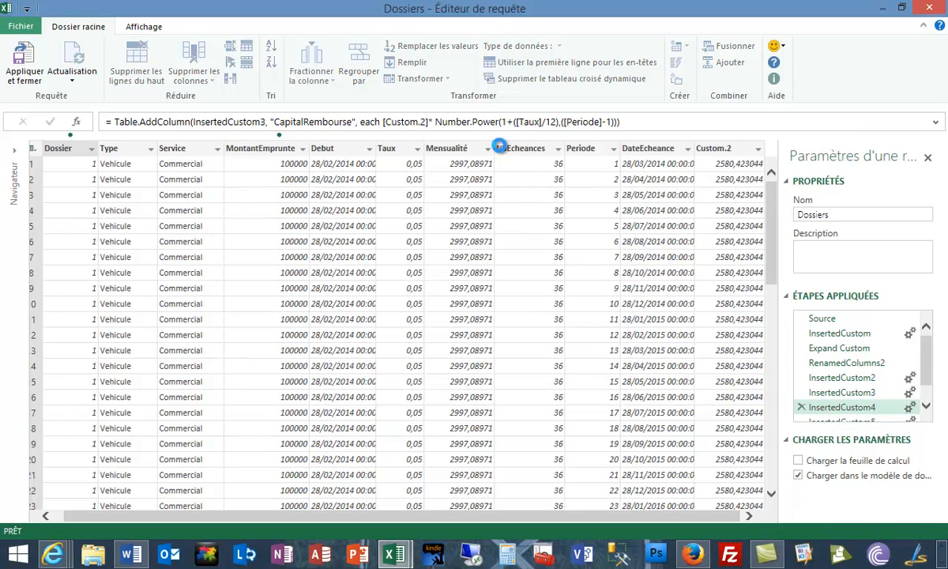
# Step: Examine the parts of the InsertedCustom4 step's CapitalRembourse formula, including Number.Power and its rate argument, and leave the formula unedited
pyautogui.moveTo(628, 122); pyautogui.dragTo(384, 123)
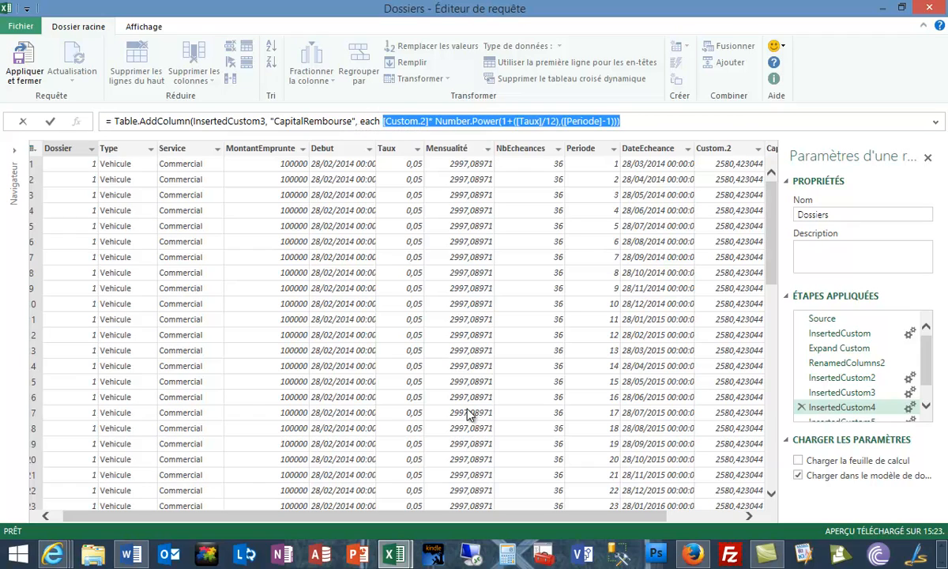
pyautogui.click(669, 121)
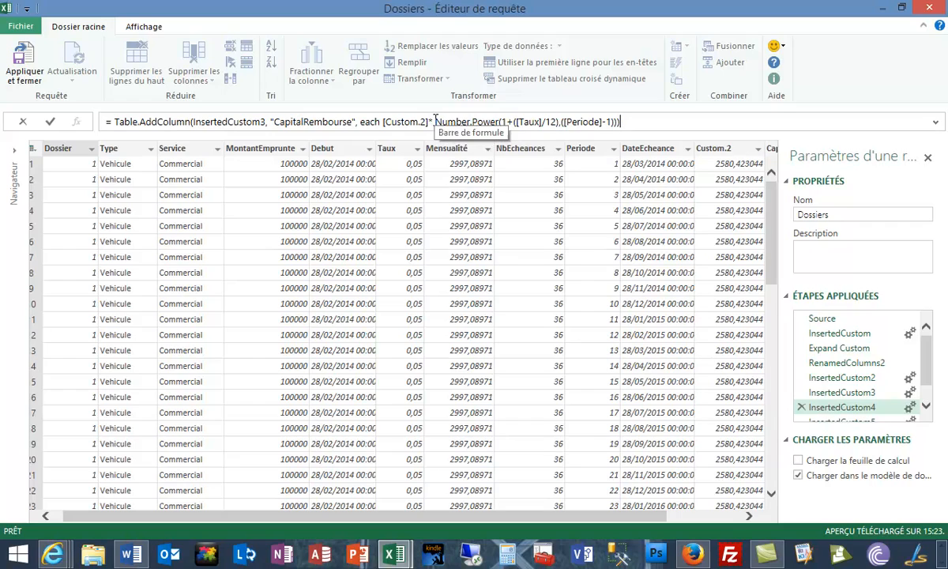
pyautogui.click(500, 122)
pyautogui.moveTo(500, 122); pyautogui.dragTo(451, 124)
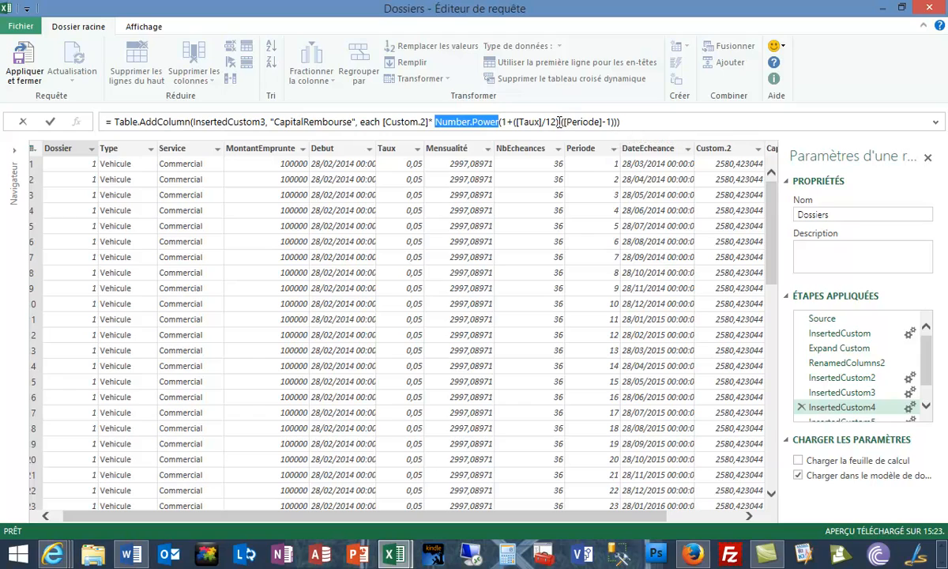
pyautogui.moveTo(567, 122); pyautogui.dragTo(501, 121)
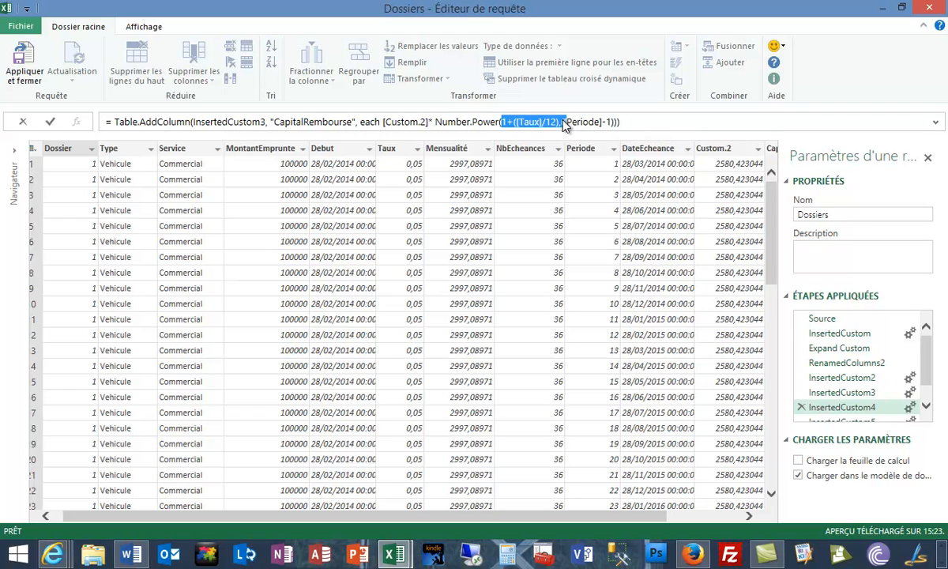
pyautogui.click(656, 121)
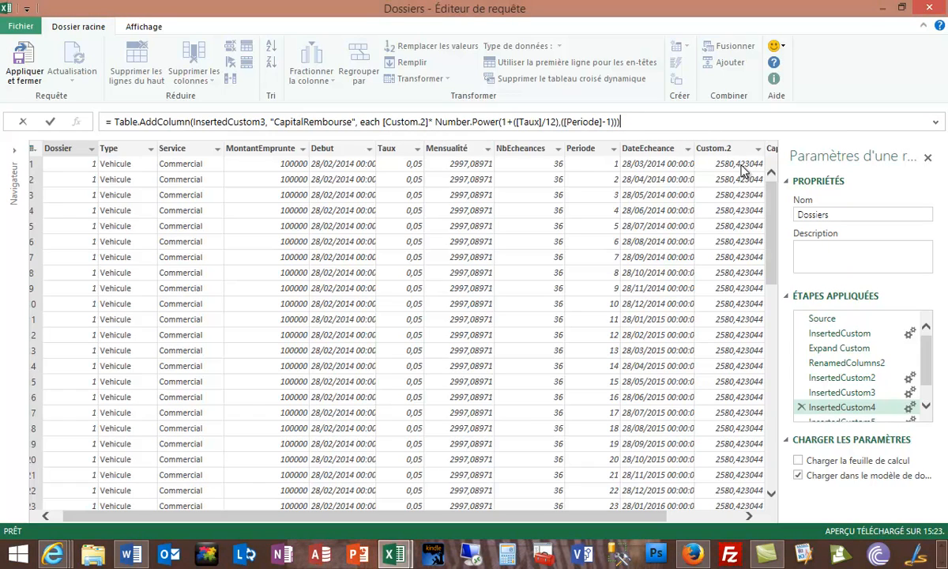
pyautogui.press('Escape')
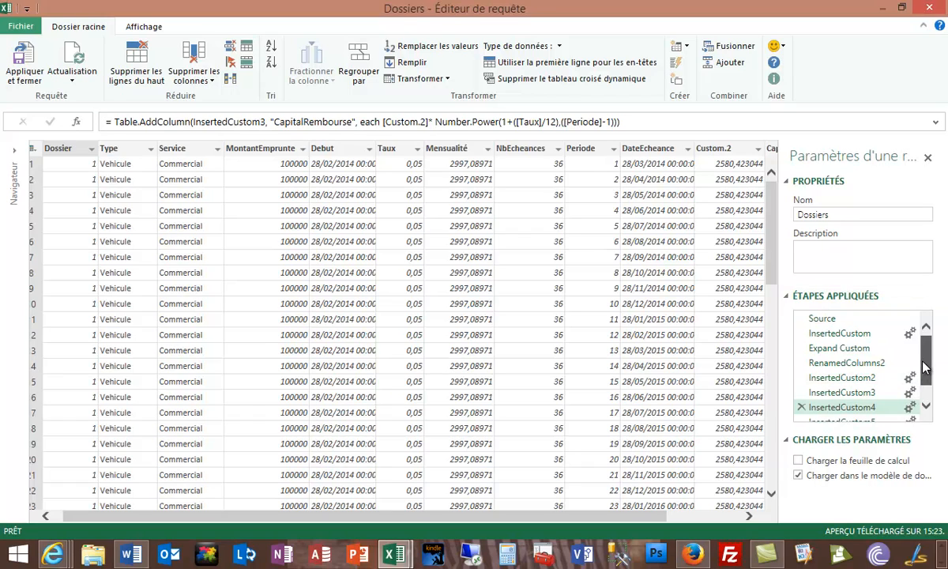
# Step: Examine the InsertedCustom4 step's CapitalRembourse expression, from [Custom.2] through the Number.Power function with its Taux and Periode arguments
pyautogui.scroll(-1, 869, 348)
pyautogui.click(857, 400)
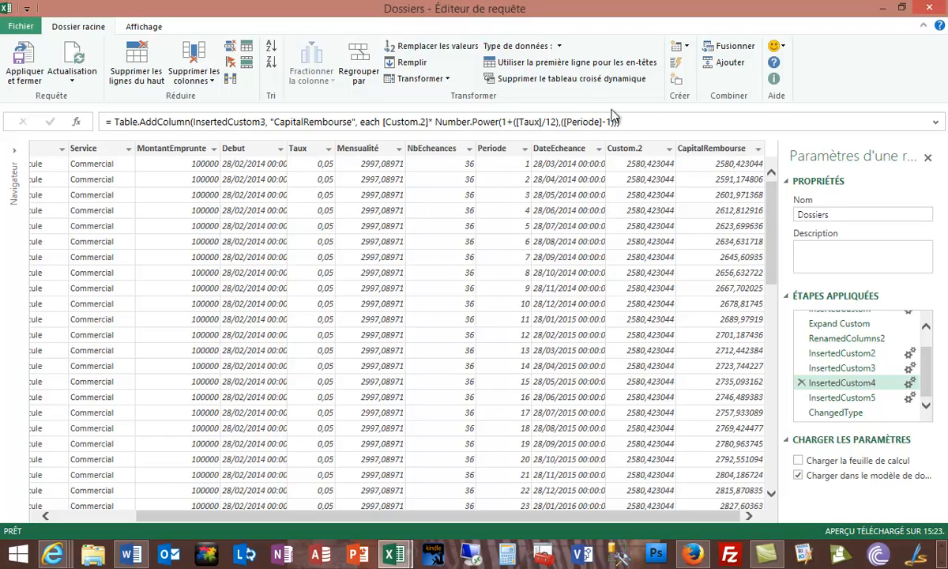
pyautogui.moveTo(622, 122); pyautogui.dragTo(430, 126)
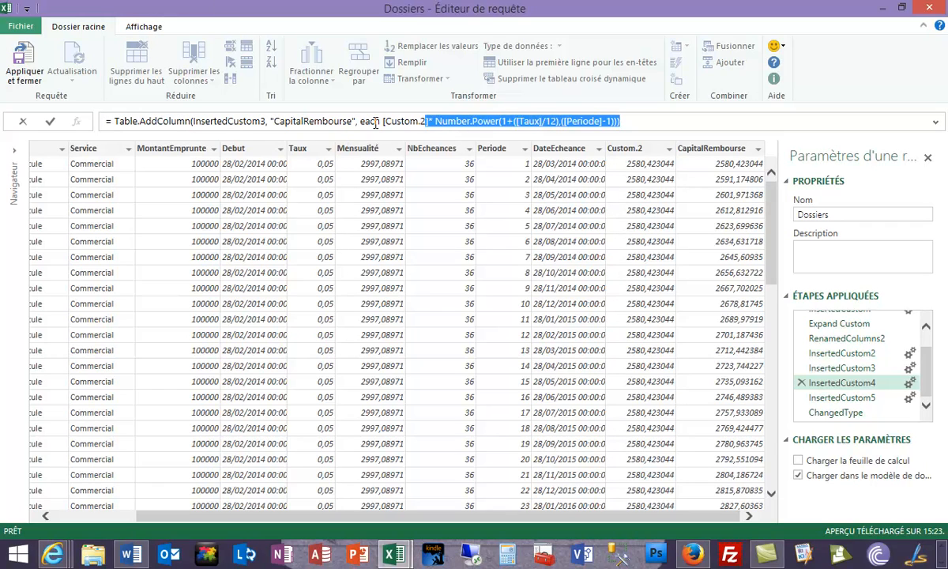
pyautogui.moveTo(383, 121); pyautogui.dragTo(632, 125)
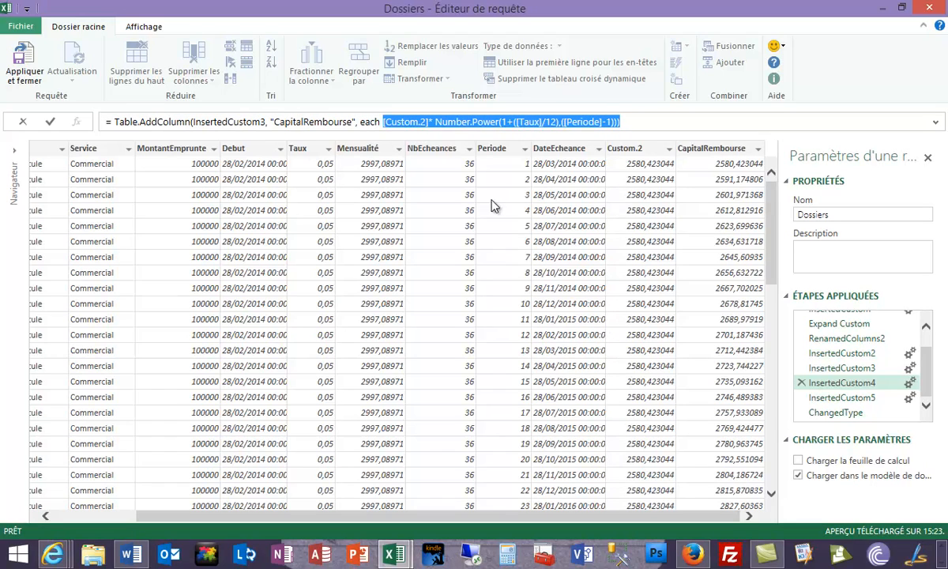
pyautogui.click(631, 121)
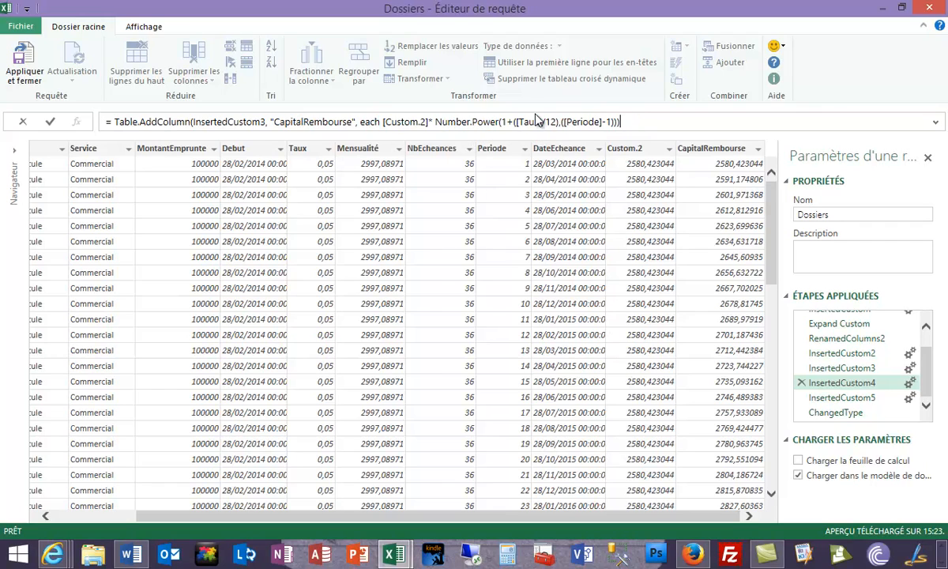
pyautogui.doubleClick(498, 121)
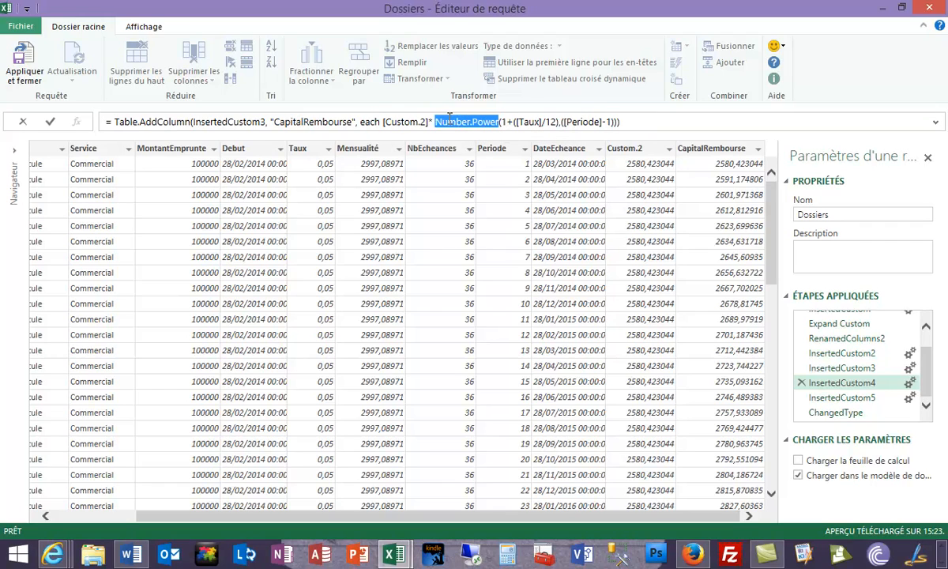
pyautogui.click(662, 124)
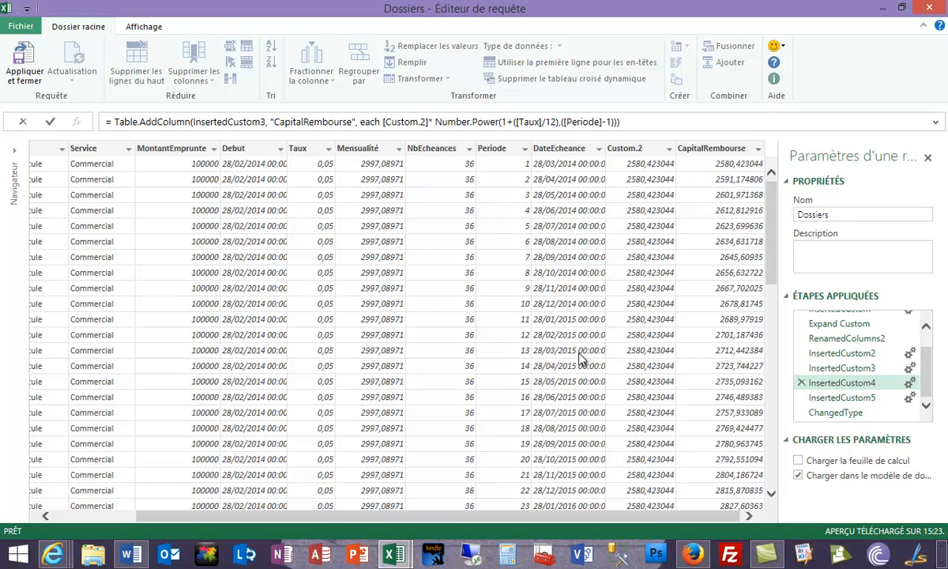
# Step: Display the InsertedCustom5 step and examine the Interets column together with its formula
pyautogui.click(833, 399)
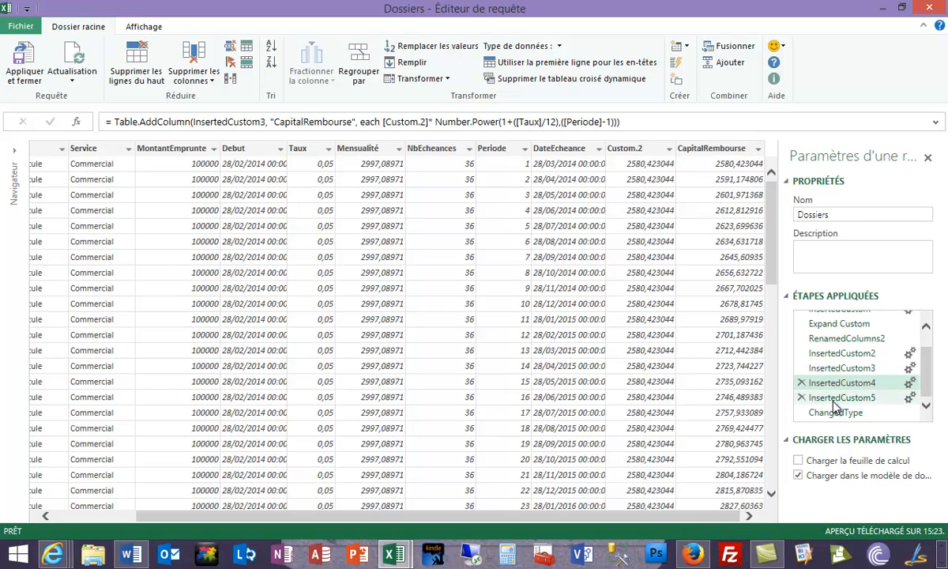
pyautogui.click(840, 398)
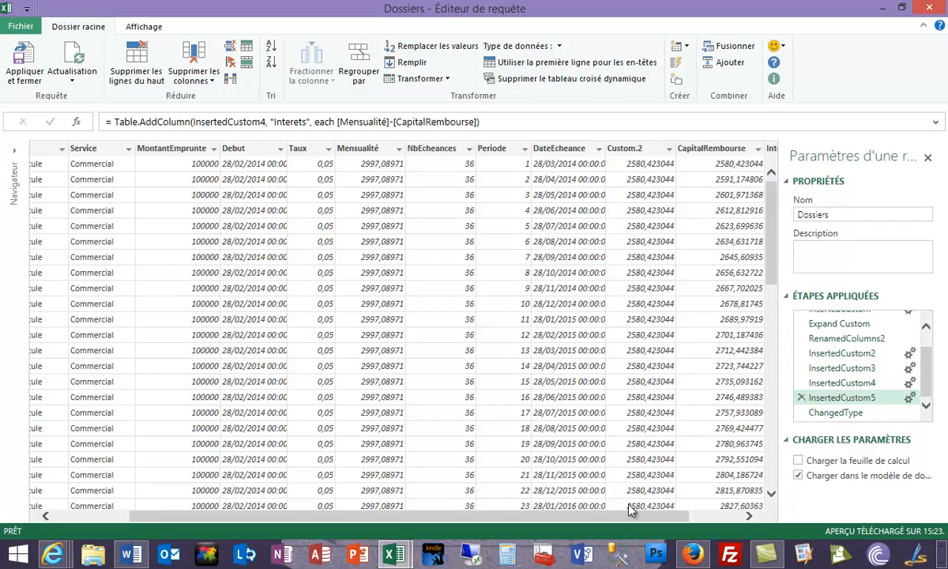
pyautogui.moveTo(632, 519); pyautogui.dragTo(684, 519)
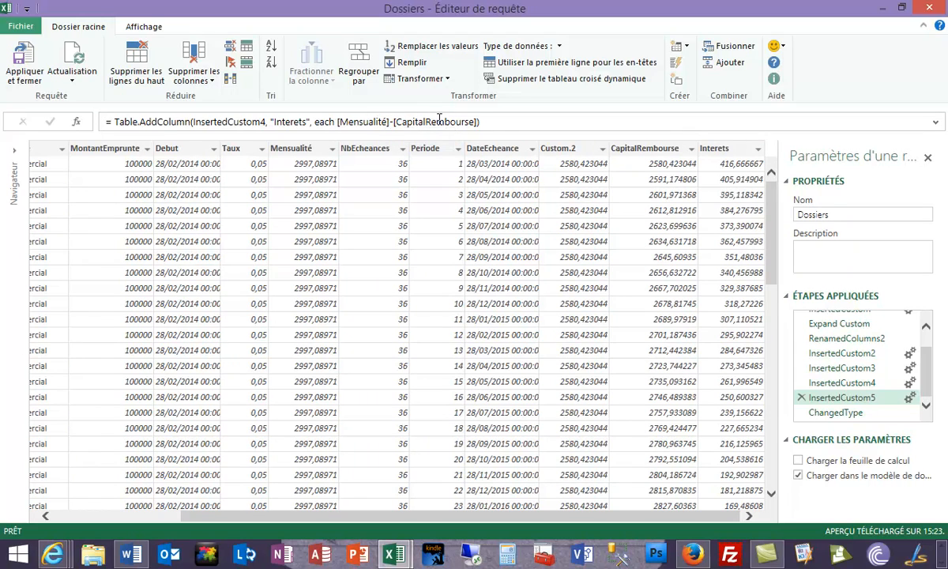
# Step: Demonstrate building the custom column formula =[Mensualité]-[CapitalRembourse] from the available columns after the InsertedCustom5 step, and cancel the insertion
pyautogui.click(688, 51)
pyautogui.click(724, 62)
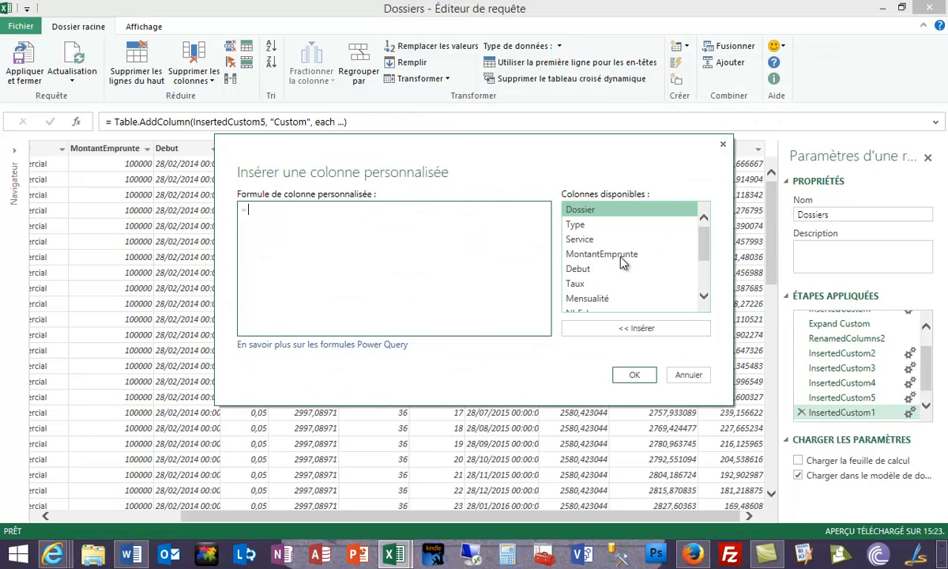
pyautogui.moveTo(709, 239); pyautogui.dragTo(701, 196)
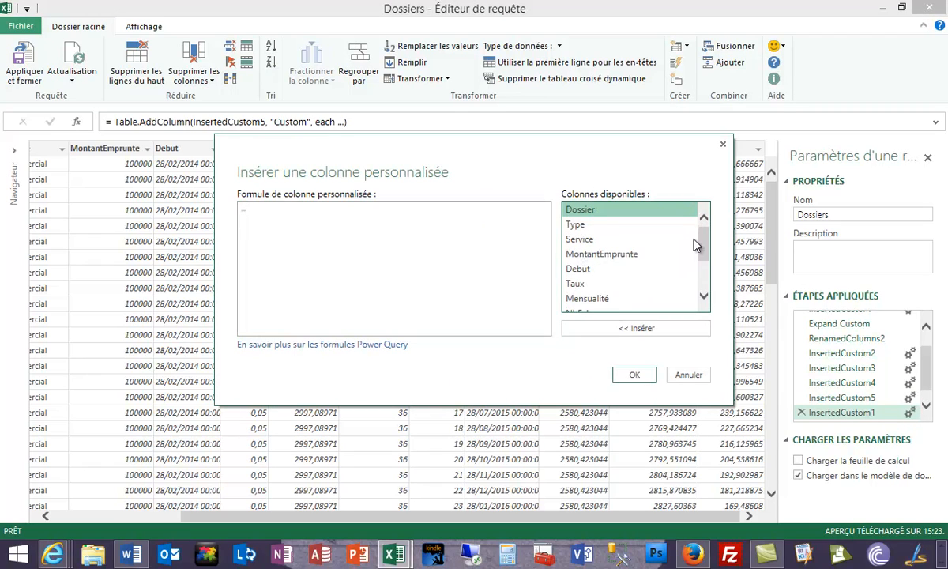
pyautogui.moveTo(708, 245); pyautogui.dragTo(707, 253)
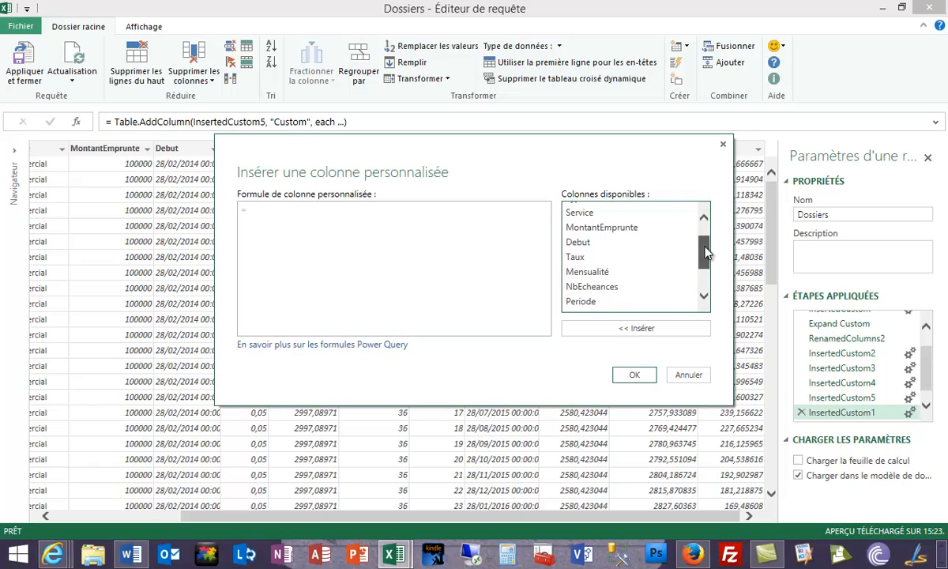
pyautogui.doubleClick(604, 273)
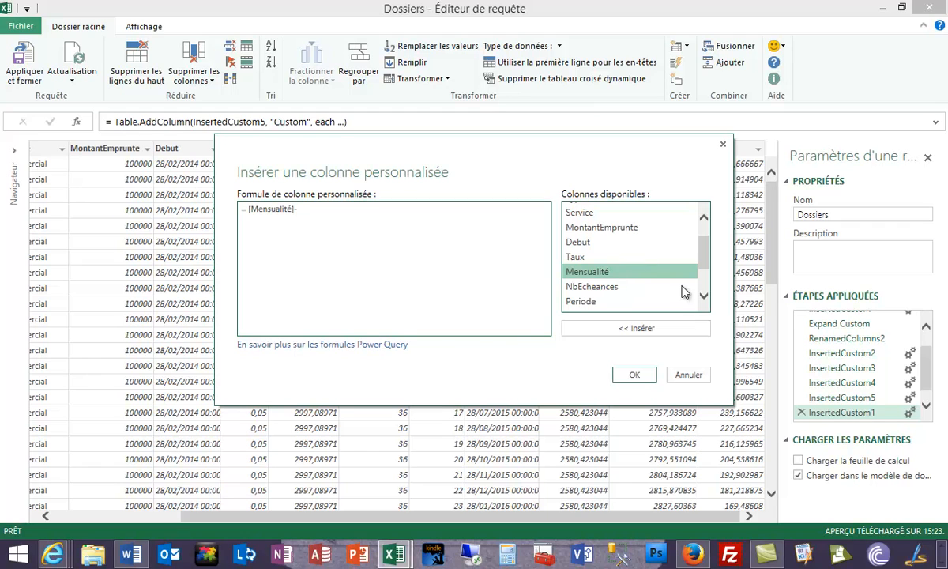
pyautogui.moveTo(705, 255); pyautogui.dragTo(705, 295)
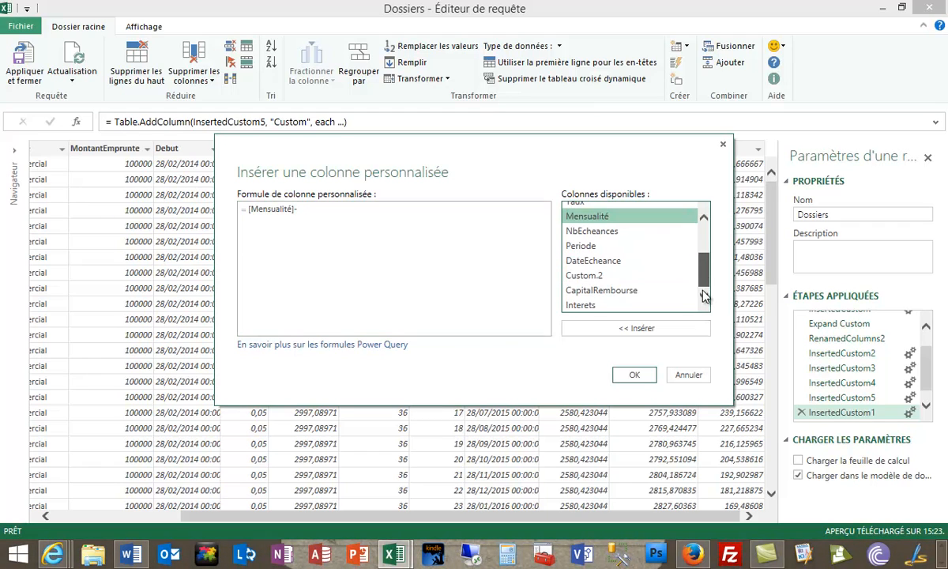
pyautogui.doubleClick(618, 293)
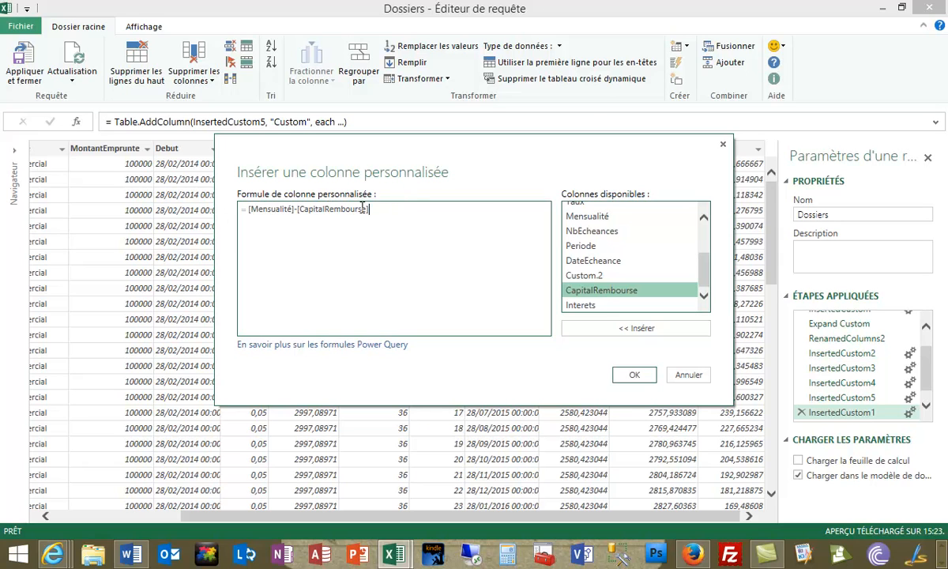
pyautogui.click(689, 375)
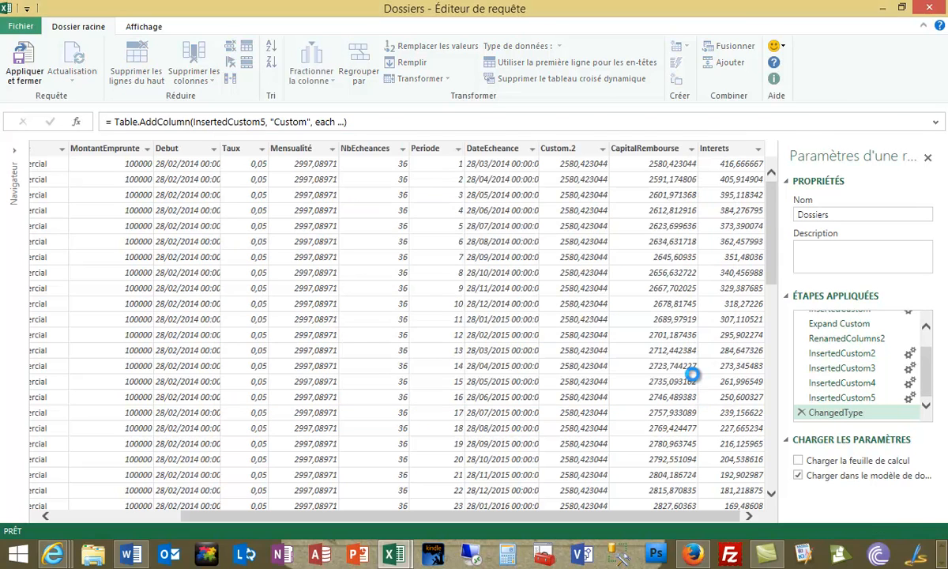
# Step: Review the InsertedCustom4 step and the [Mensualité]-[CapitalRembourse] expression in InsertedCustom5, leaving the formula unedited
pyautogui.click(825, 386)
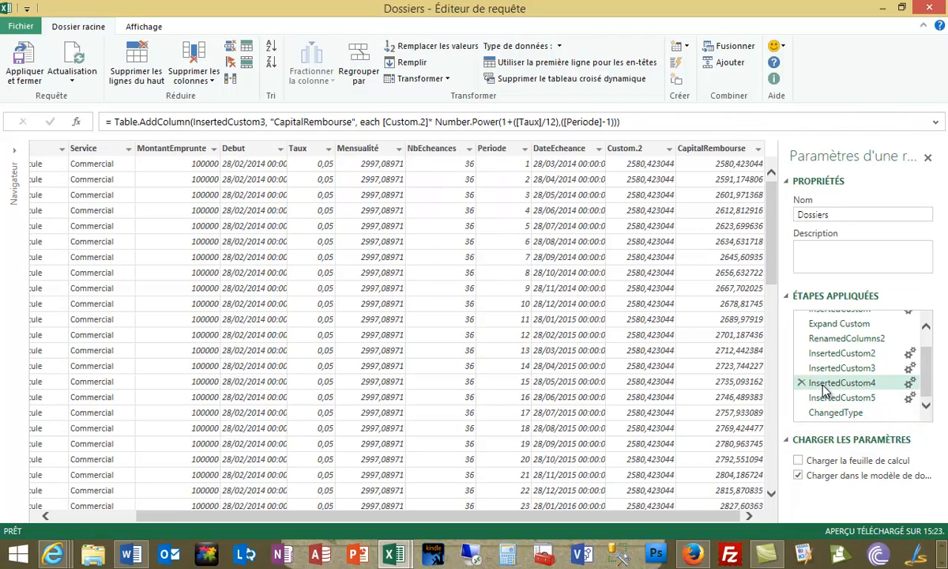
pyautogui.click(826, 395)
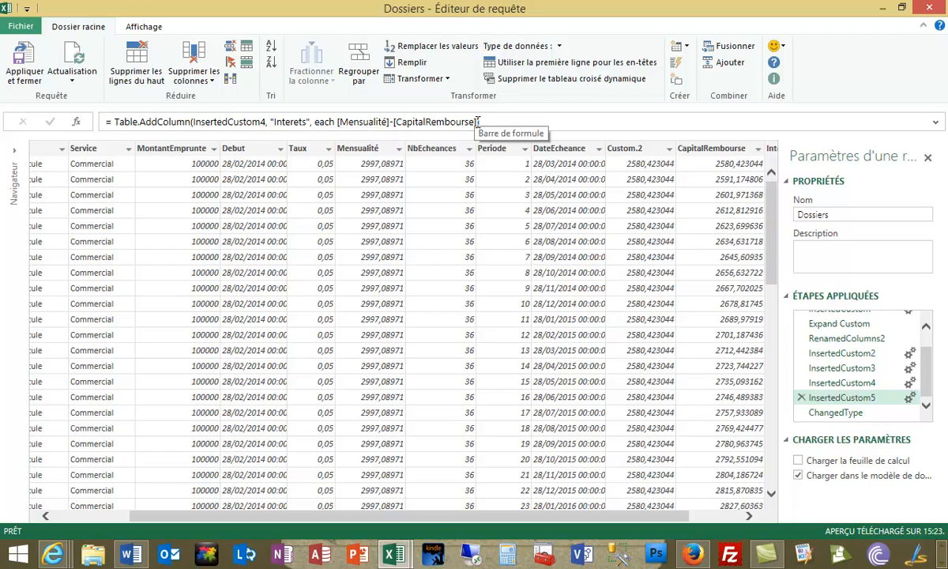
pyautogui.moveTo(478, 122); pyautogui.dragTo(338, 126)
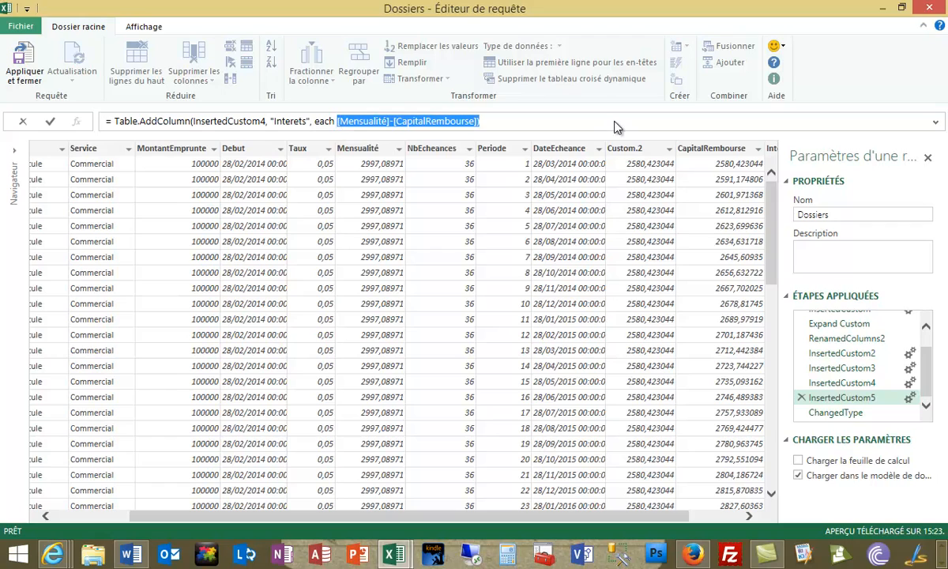
pyautogui.click(585, 124)
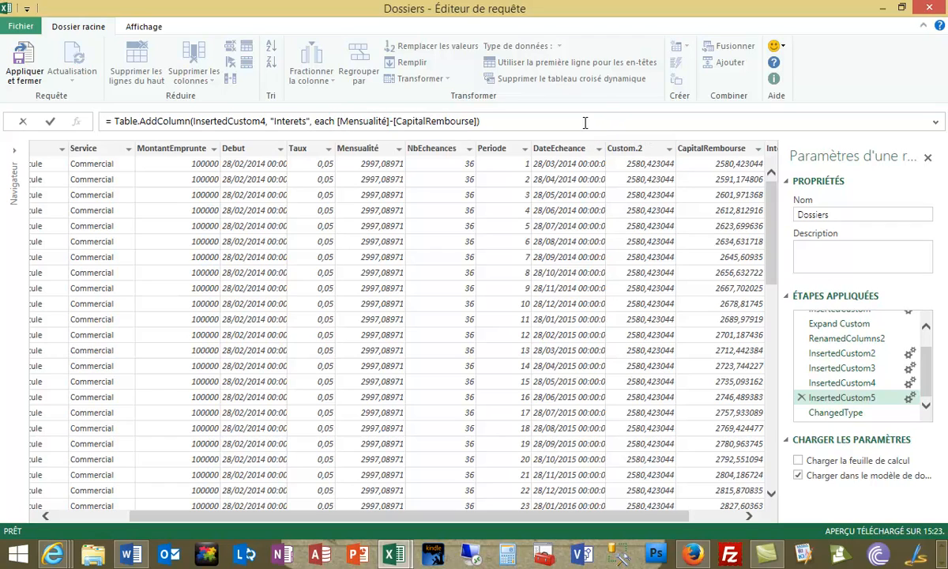
# Step: Display the ChangedType step and show where to change the data type of Mensualité, Custom.2 and CapitalRembourse, without changing it
pyautogui.click(841, 414)
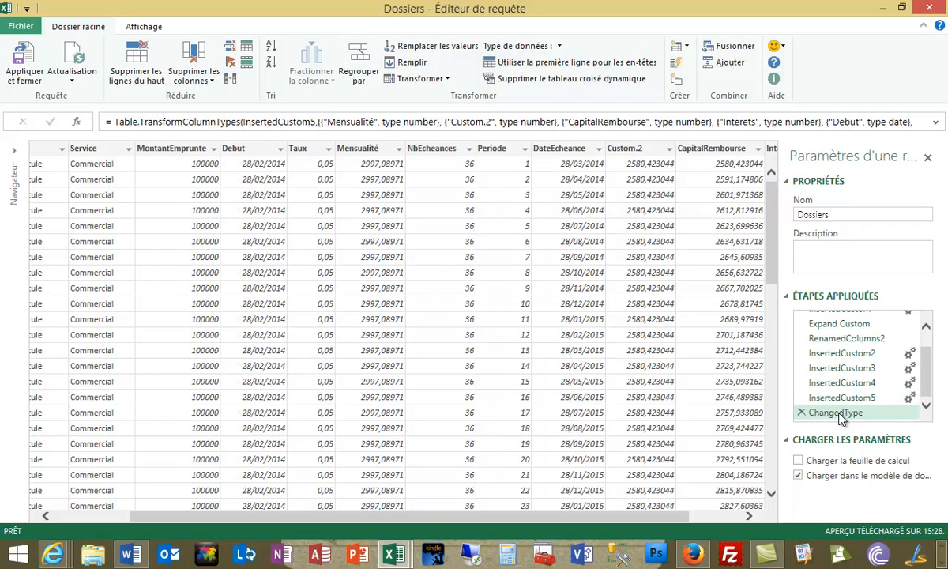
pyautogui.click(363, 150)
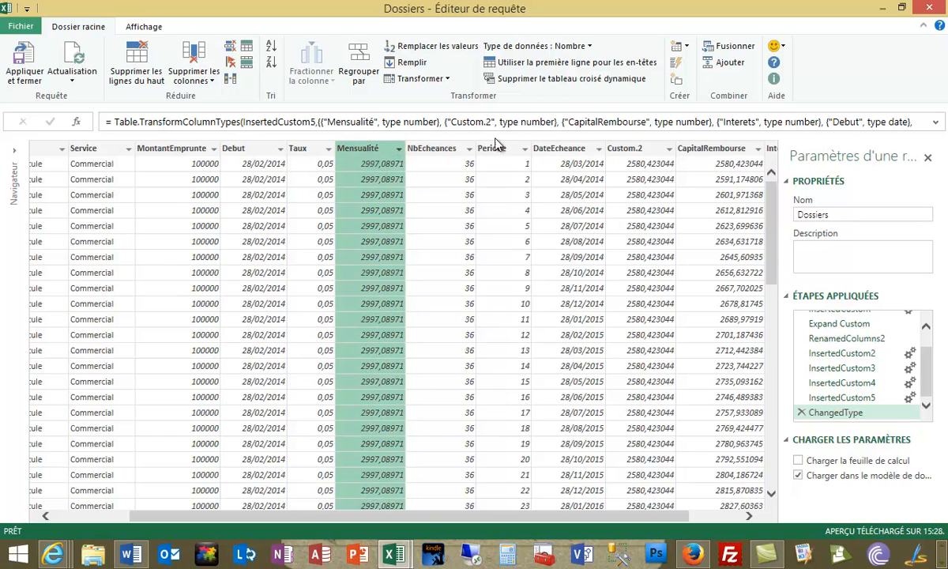
pyautogui.keyDown('ctrl'); pyautogui.click(642, 154); pyautogui.keyUp('ctrl')
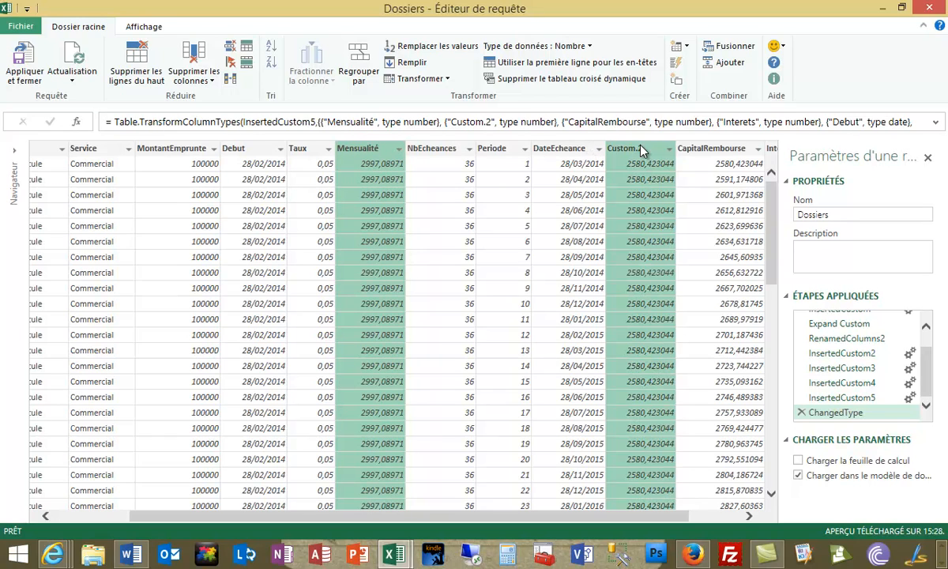
pyautogui.keyDown('ctrl'); pyautogui.click(712, 152); pyautogui.keyUp('ctrl')
pyautogui.rightClick(713, 152)
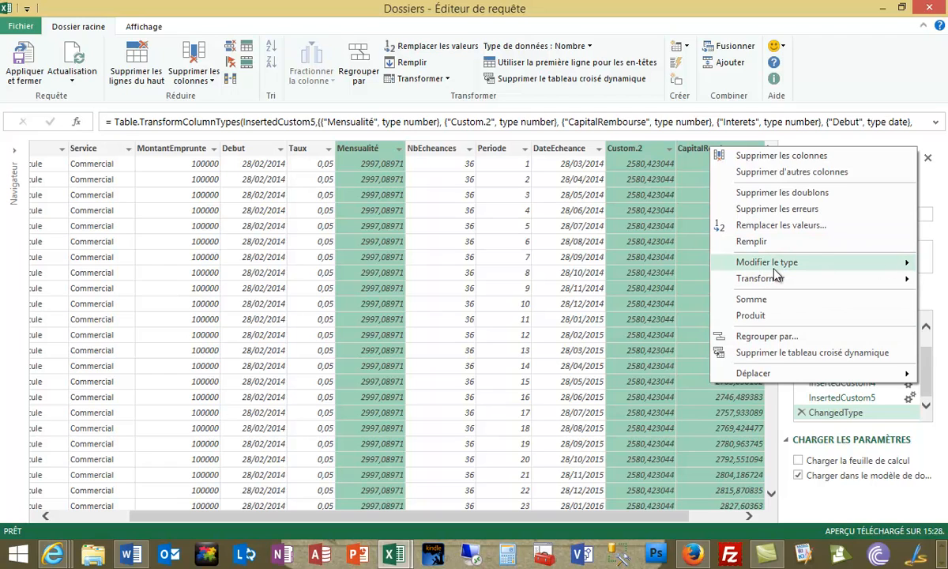
pyautogui.click(376, 154)
pyautogui.rightClick(375, 154)
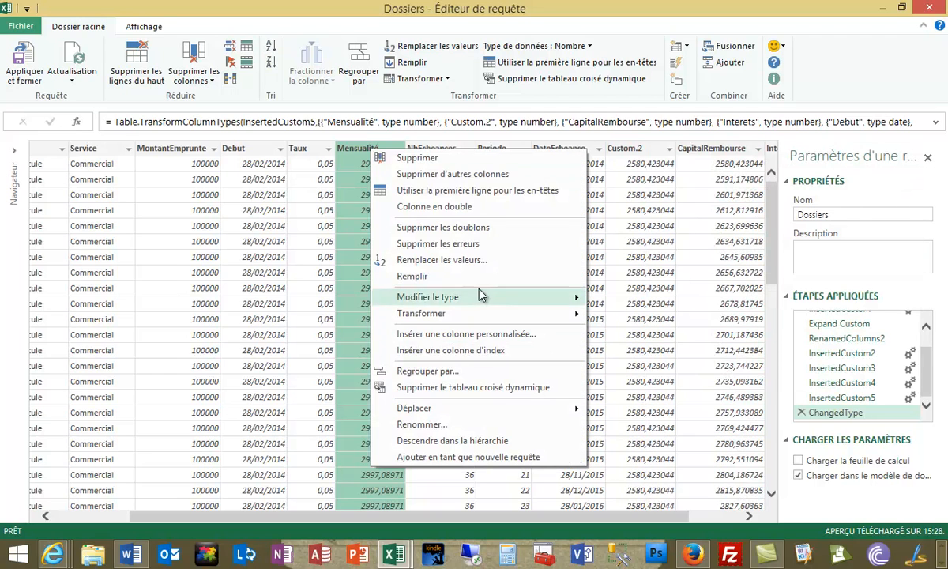
pyautogui.moveTo(478, 298)
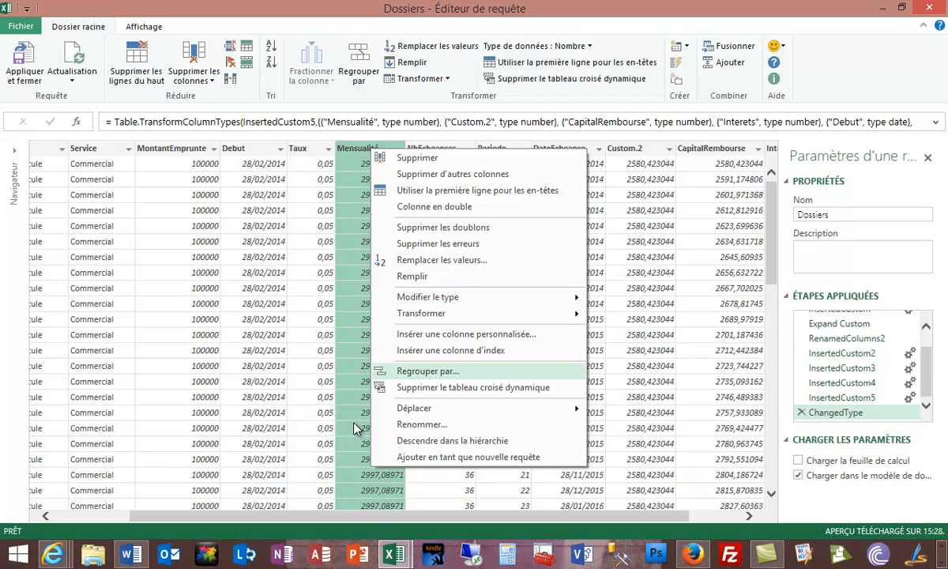
pyautogui.click(332, 396)
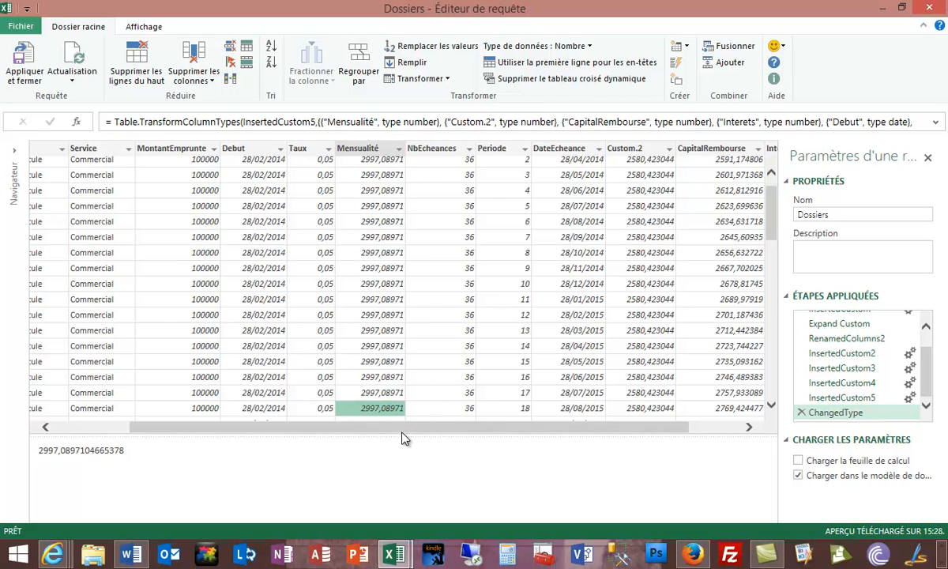
# Step: Apply the Dossiers query with loading to the data model only, and close the query editor
pyautogui.moveTo(402, 431); pyautogui.dragTo(616, 430)
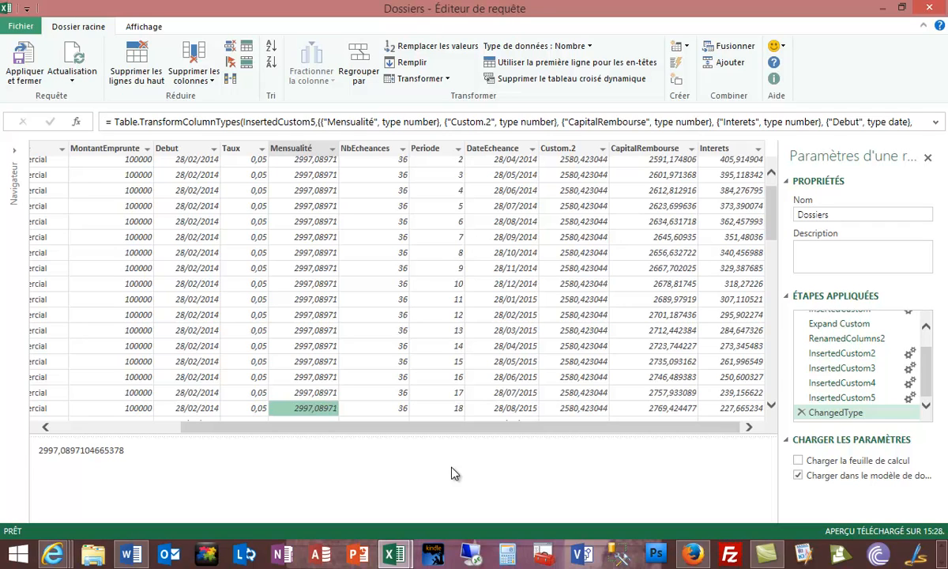
pyautogui.click(798, 461)
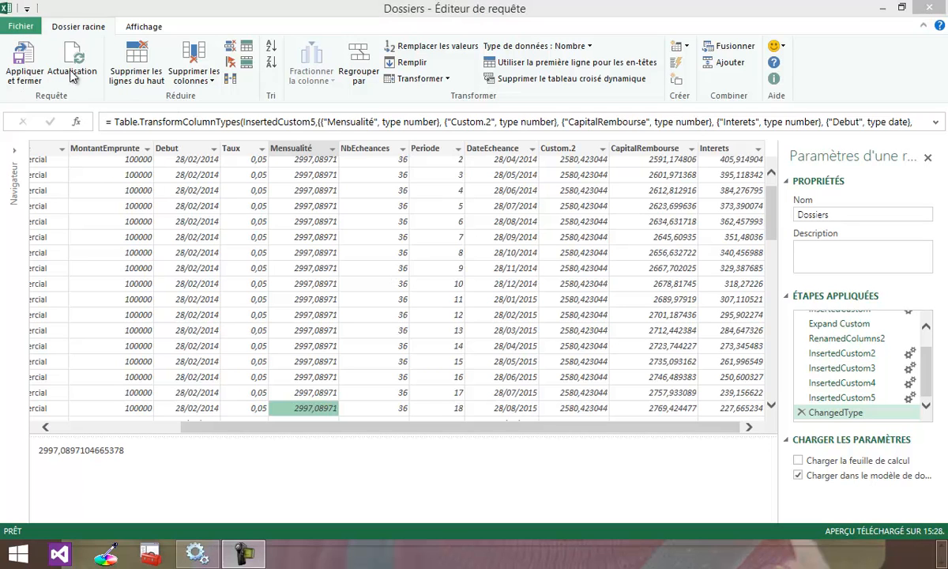
pyautogui.click(25, 71)
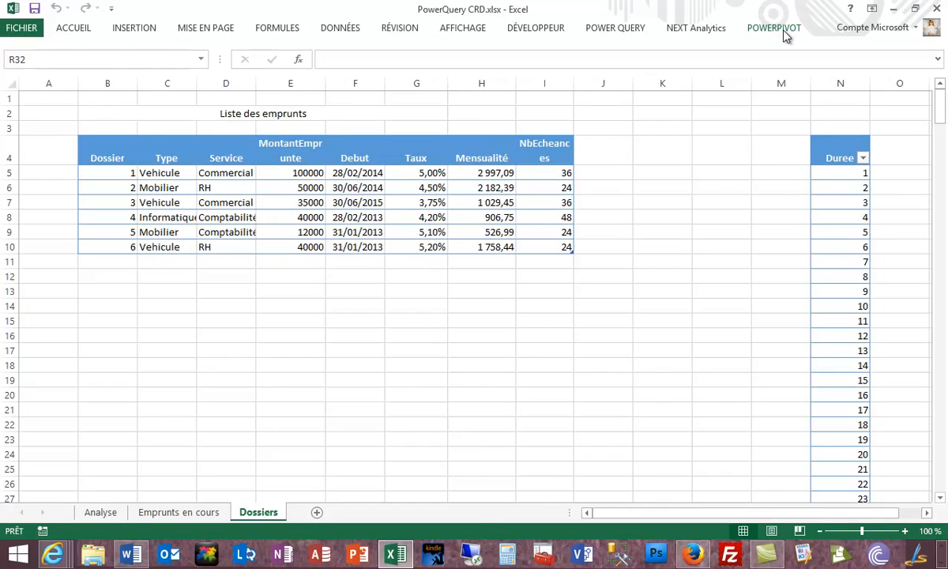
# Step: Open the workbook's data model in PowerPivot and set the Dossiers table's Debut column to the date format *14/03/2001 13:30:55
pyautogui.click(776, 28)
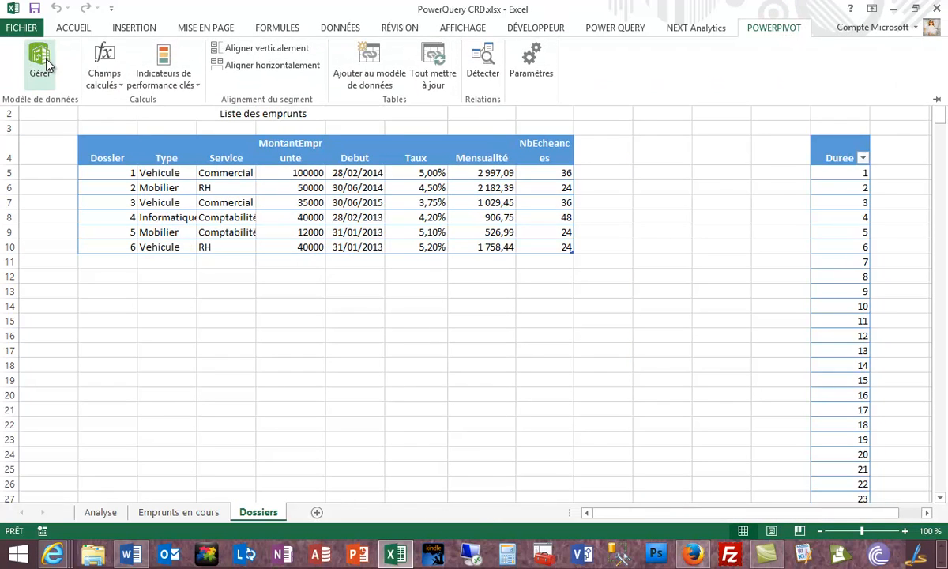
pyautogui.press('Escape')
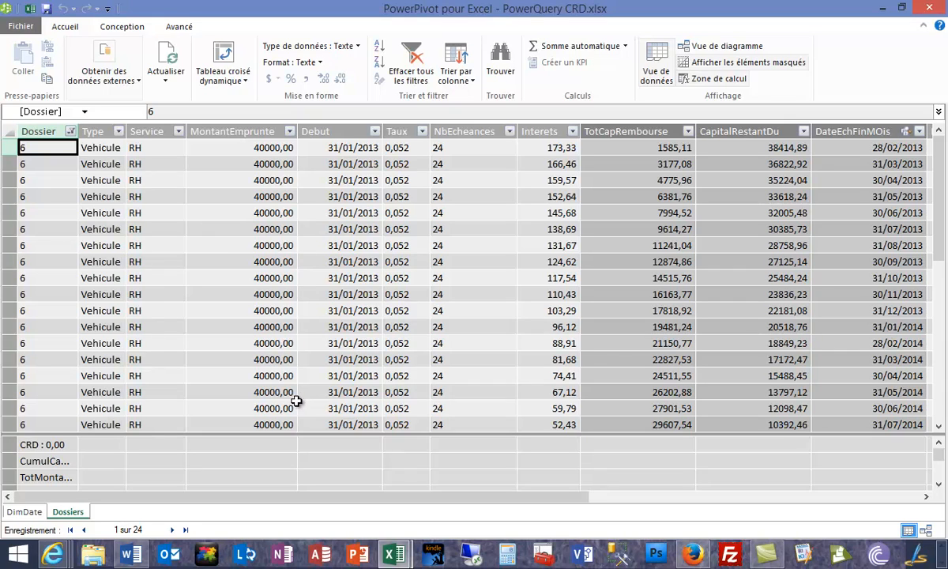
pyautogui.click(333, 129)
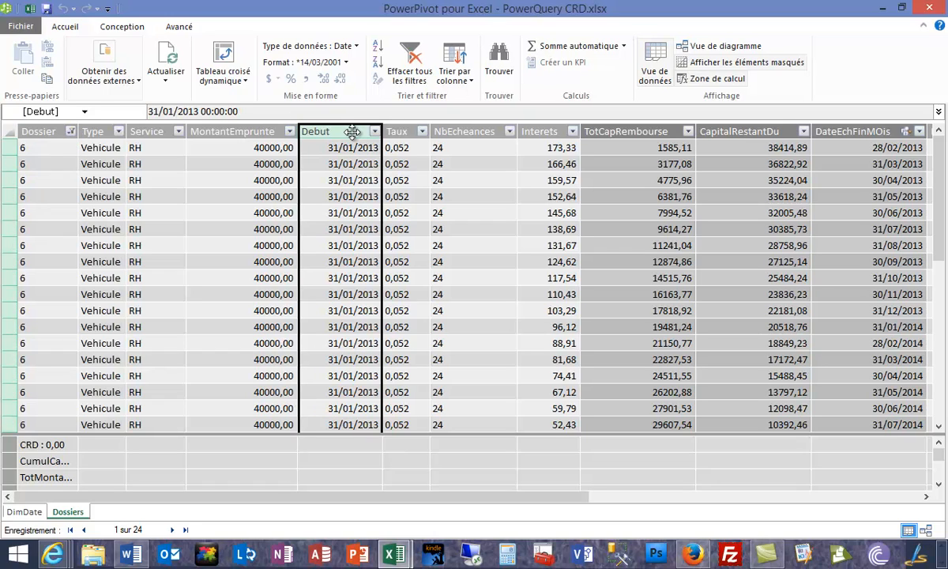
pyautogui.click(344, 62)
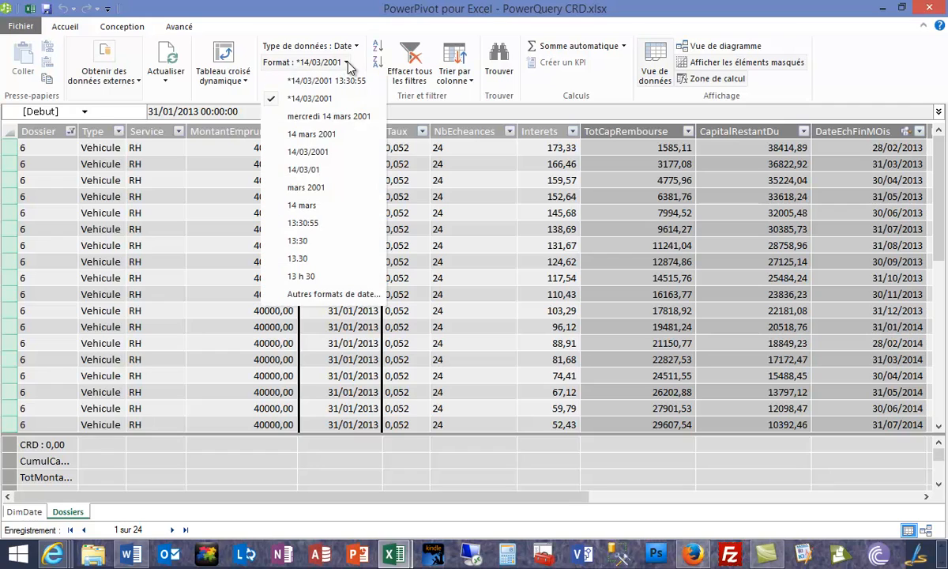
pyautogui.click(326, 81)
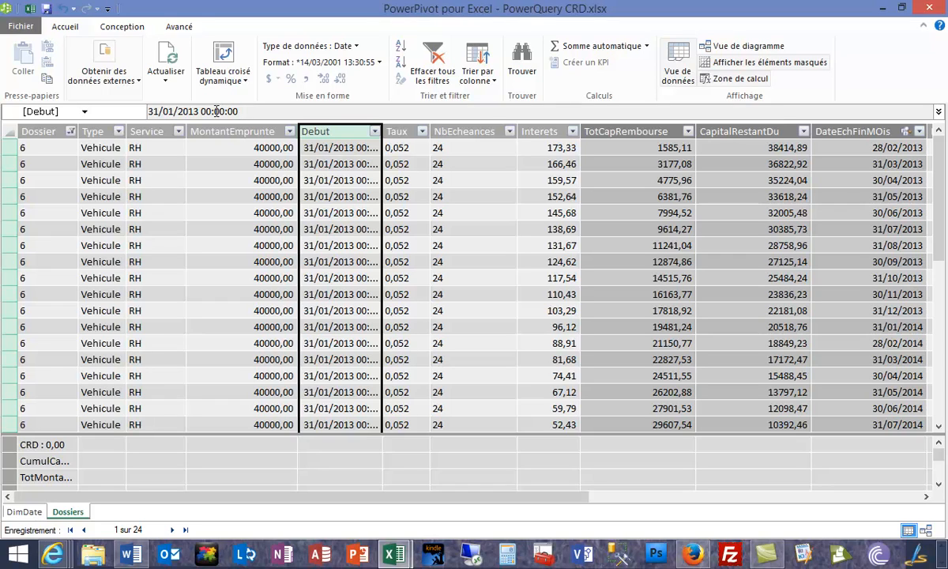
# Step: Change the date format of the Dossiers table's Debut column to *14/03/2001, without the time
pyautogui.click(379, 63)
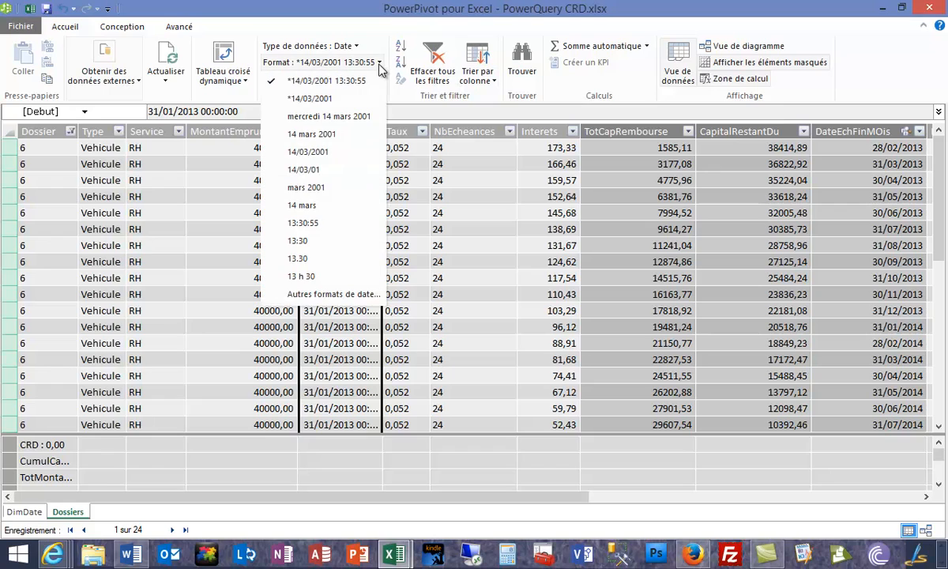
pyautogui.click(309, 98)
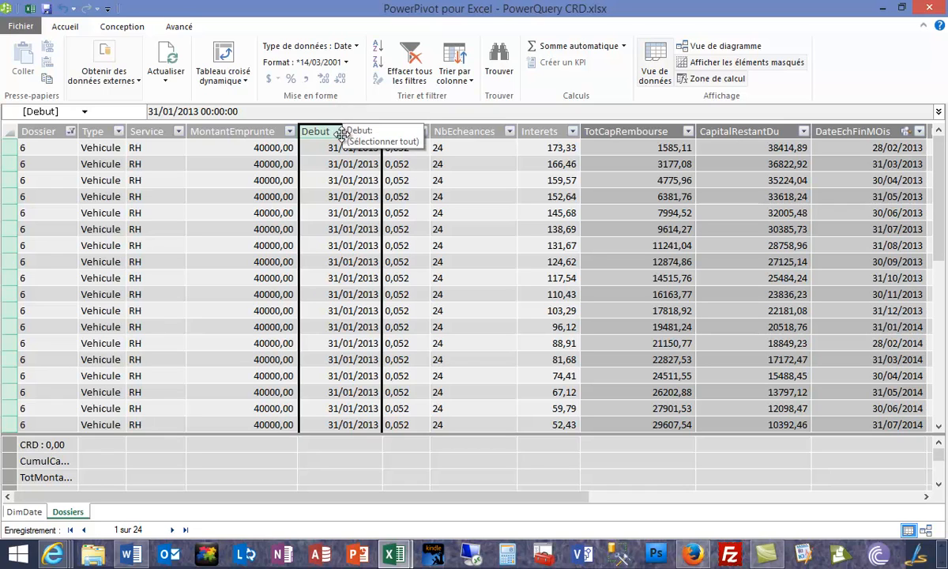
# Step: Compare the calculated DateEchFinMOis column with the DateEcheance column in the Dossiers table
pyautogui.moveTo(409, 497); pyautogui.dragTo(607, 497)
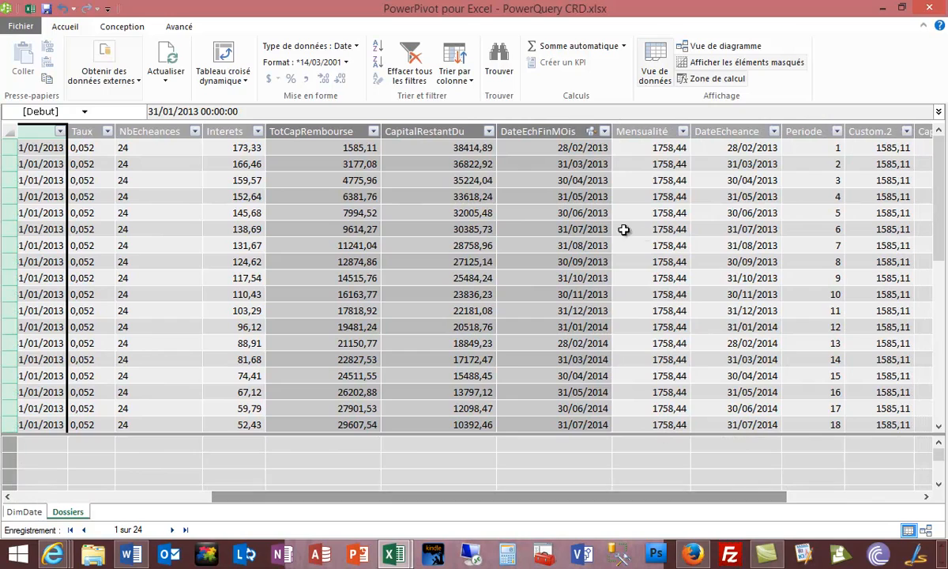
pyautogui.click(546, 131)
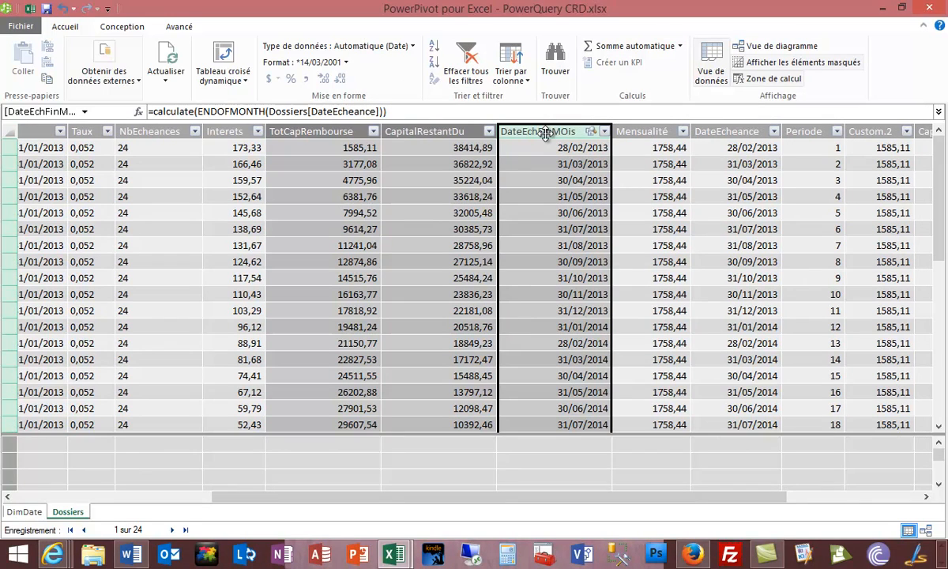
pyautogui.click(698, 131)
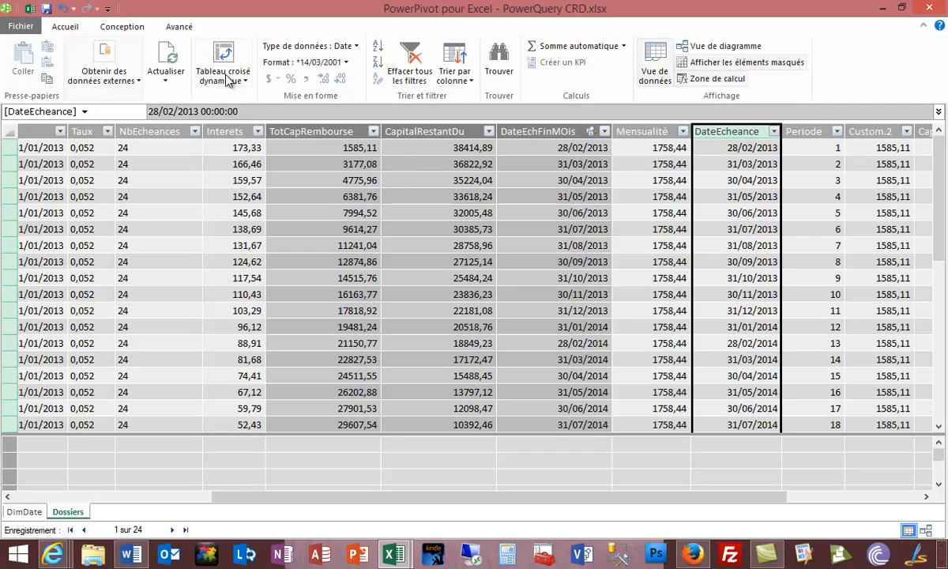
# Step: Review the external data sources offered by the table import wizard, including Excel and text files, and cancel without importing
pyautogui.moveTo(563, 499); pyautogui.dragTo(176, 464)
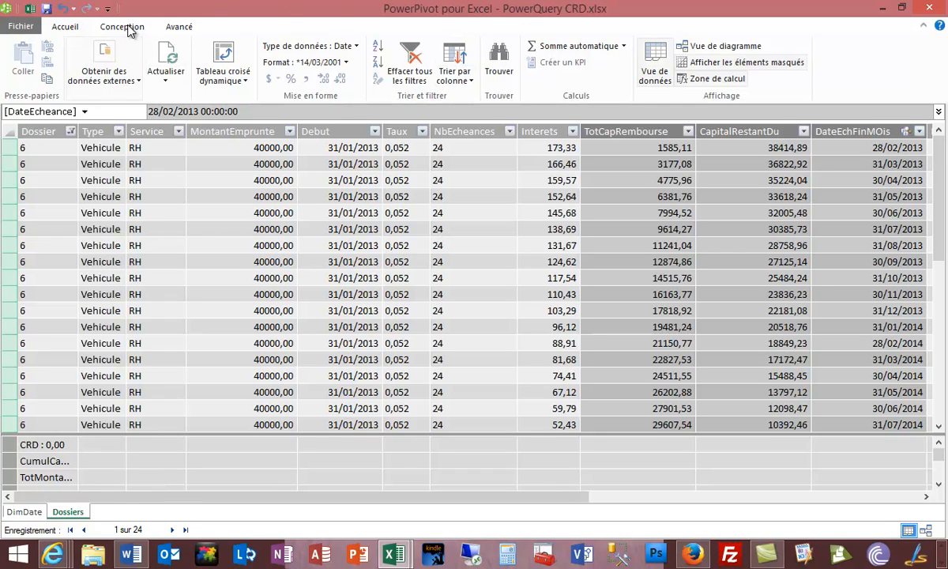
pyautogui.click(119, 83)
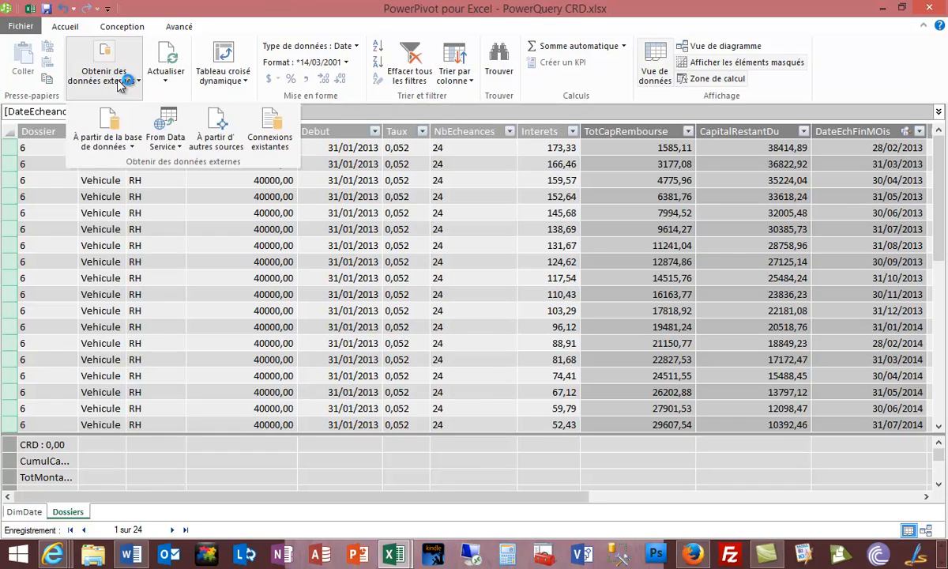
pyautogui.click(218, 138)
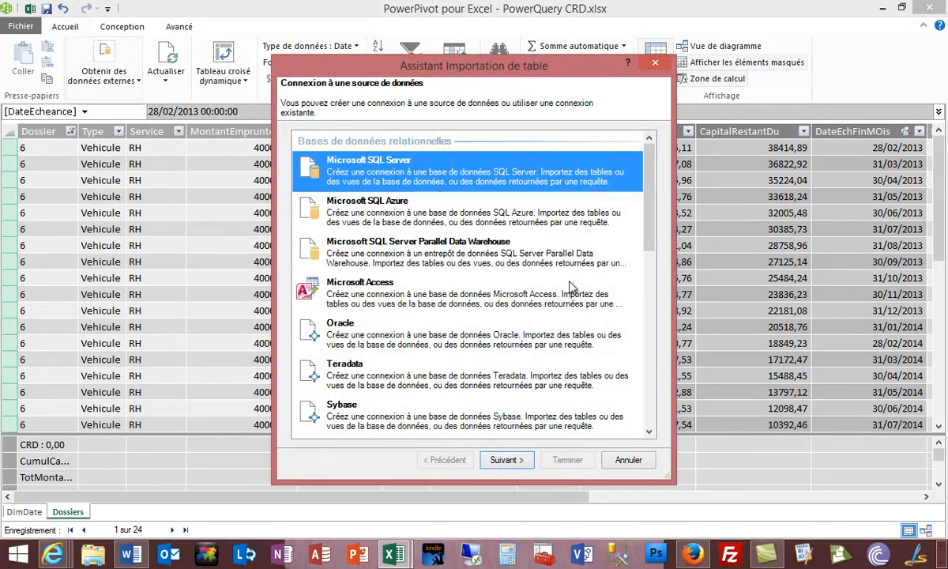
pyautogui.moveTo(649, 180); pyautogui.dragTo(649, 372)
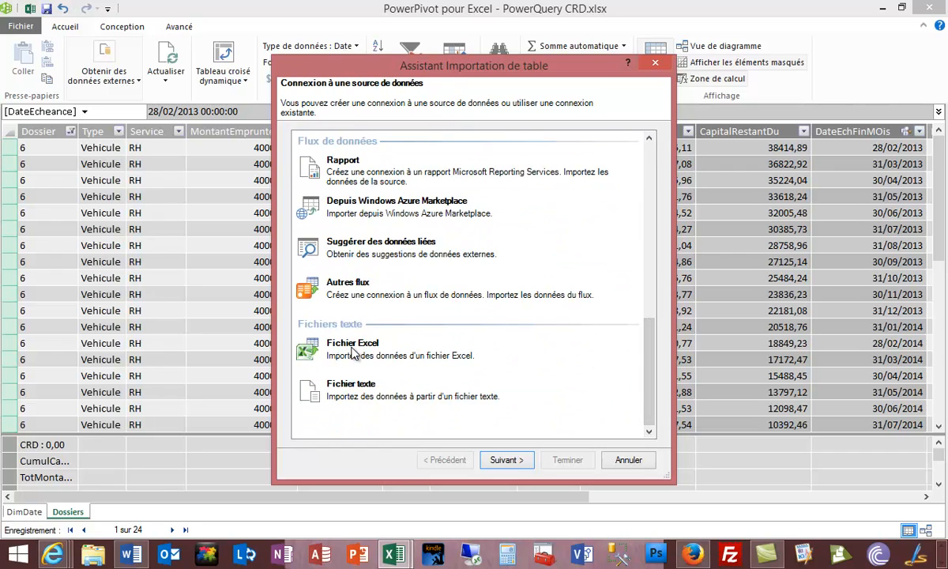
pyautogui.click(632, 463)
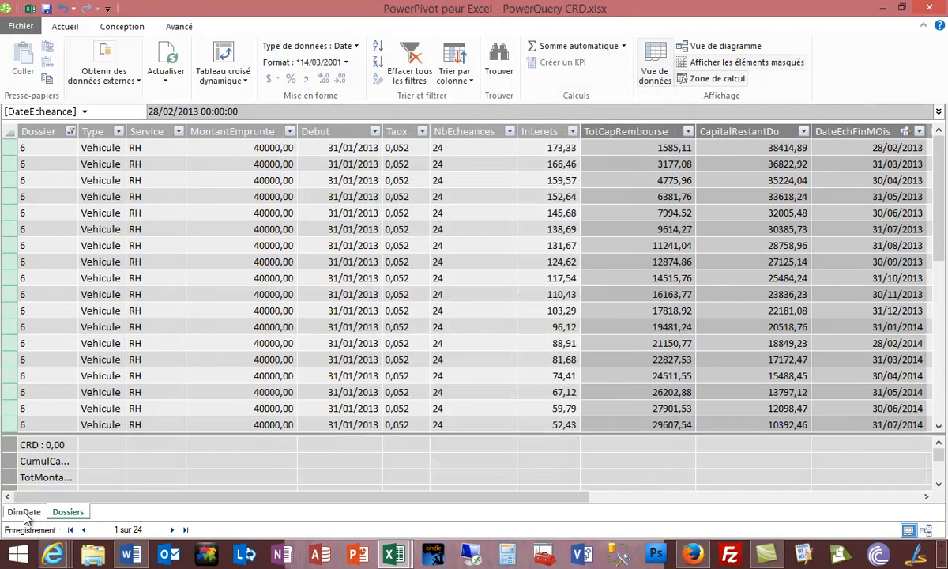
# Step: Widen the Date column of the DimDate table so its full dates fit, and select the column
pyautogui.click(25, 513)
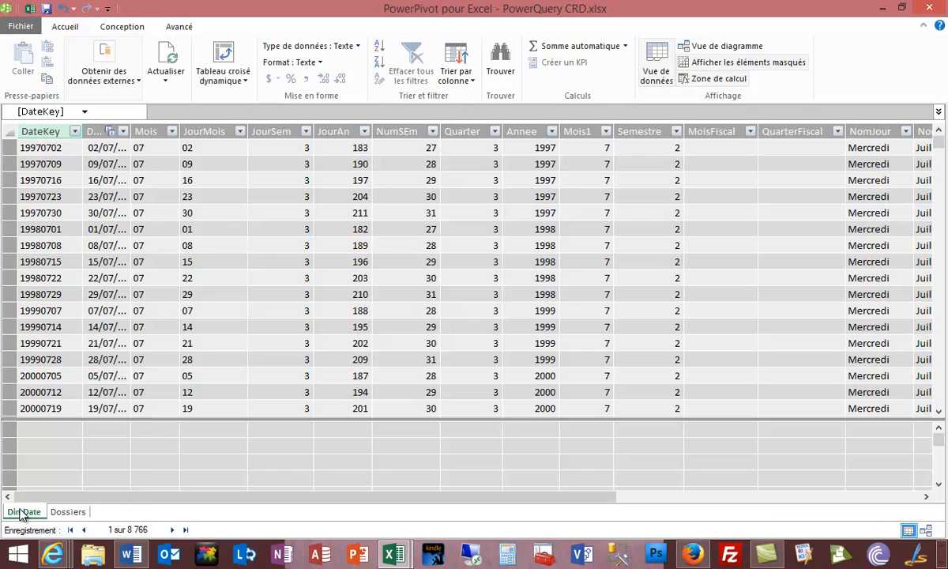
pyautogui.moveTo(131, 127); pyautogui.dragTo(162, 127)
pyautogui.click(111, 131)
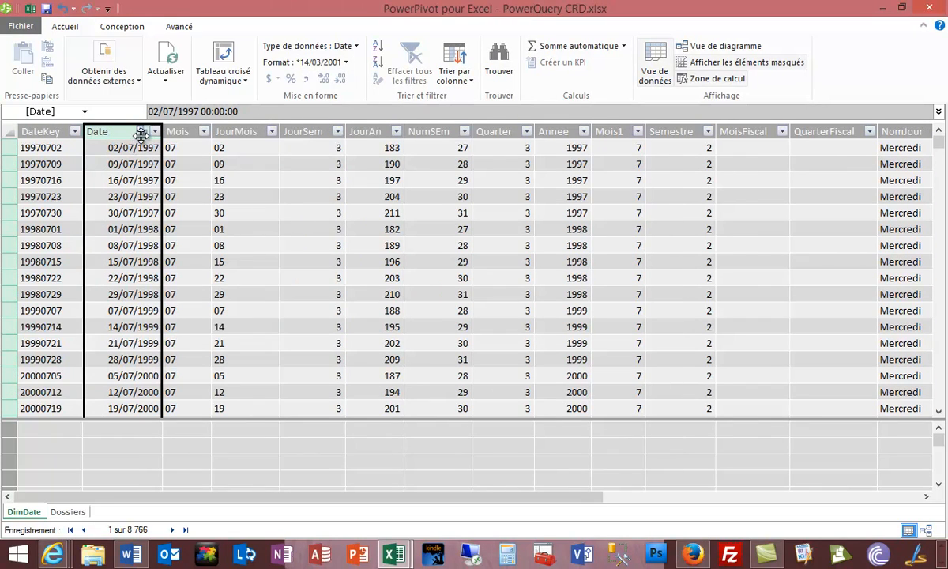
# Step: Examine the ENDOFMONTH formula of DateEchFinMOis in Dossiers, its source column DateEcheance, and where a calculated column is added
pyautogui.click(68, 514)
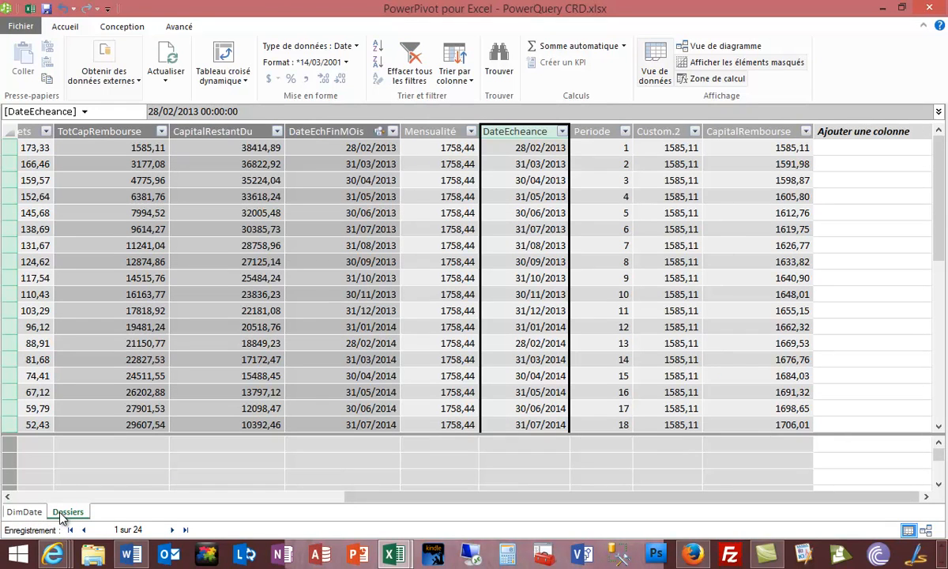
pyautogui.click(340, 132)
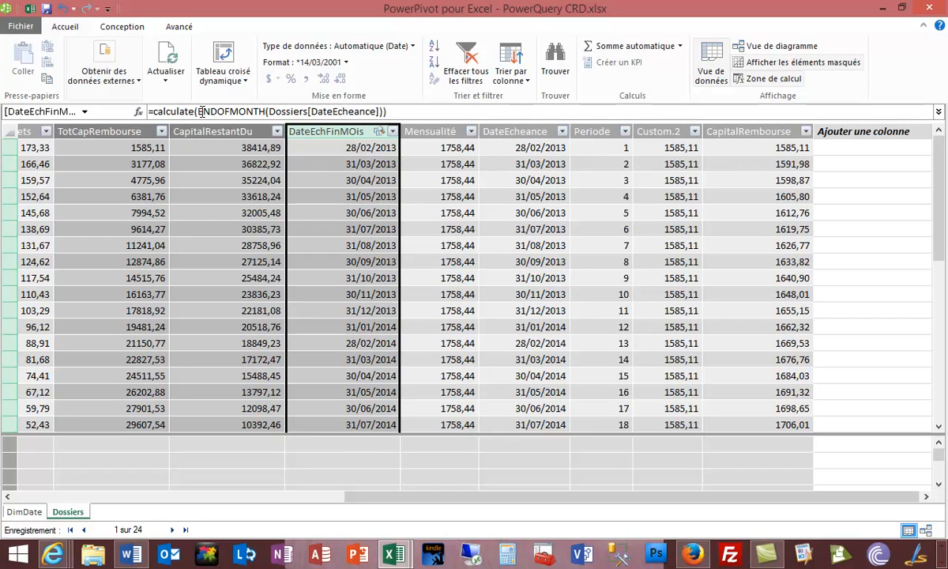
pyautogui.click(496, 128)
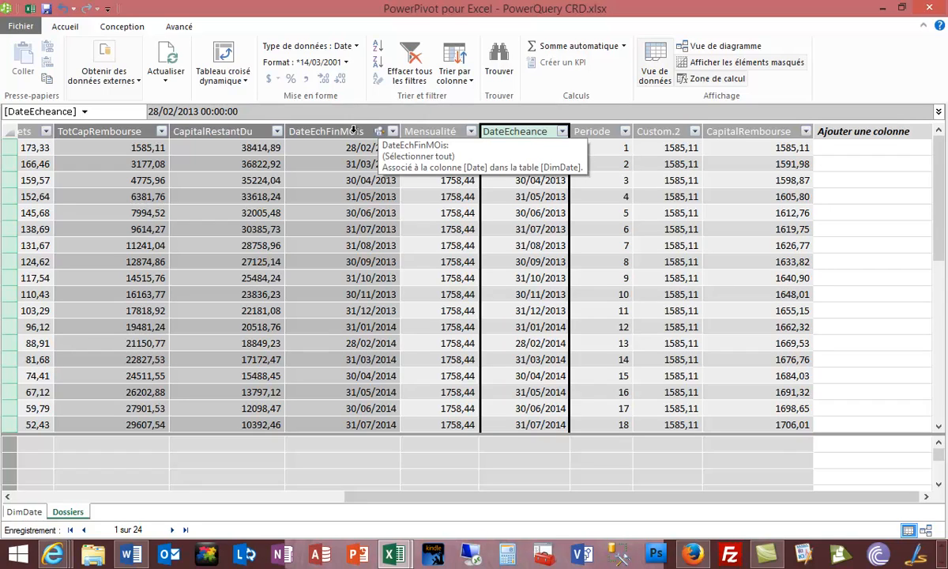
pyautogui.click(865, 147)
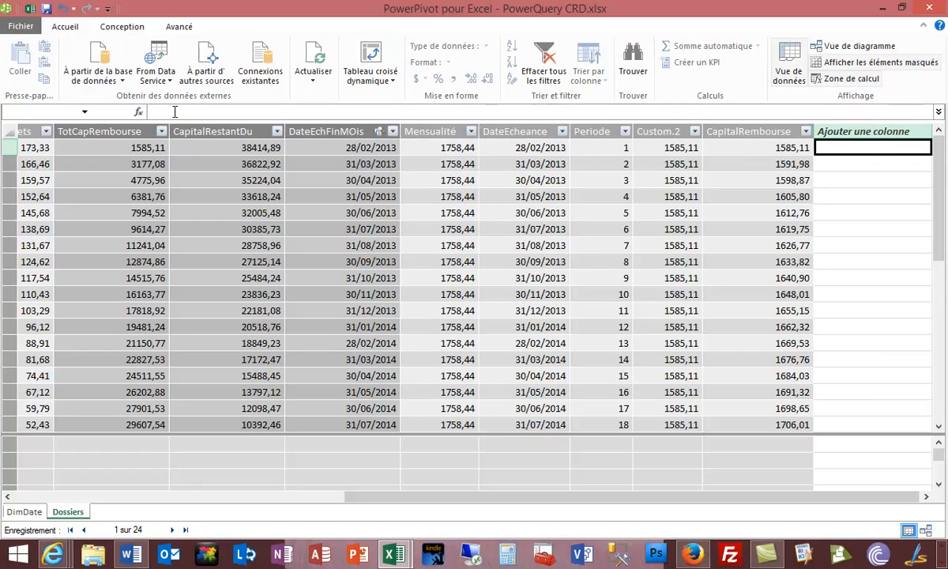
pyautogui.click(342, 148)
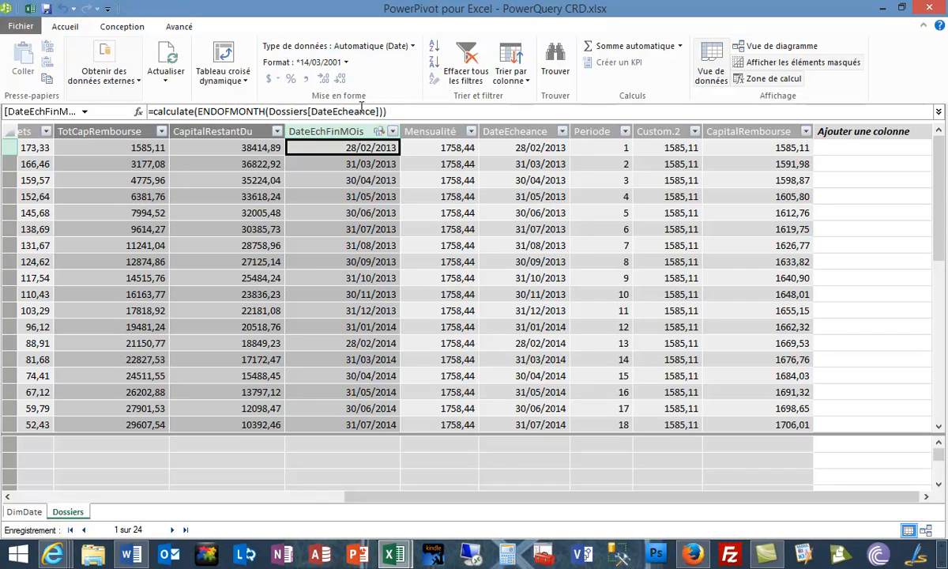
pyautogui.moveTo(559, 498); pyautogui.dragTo(430, 483)
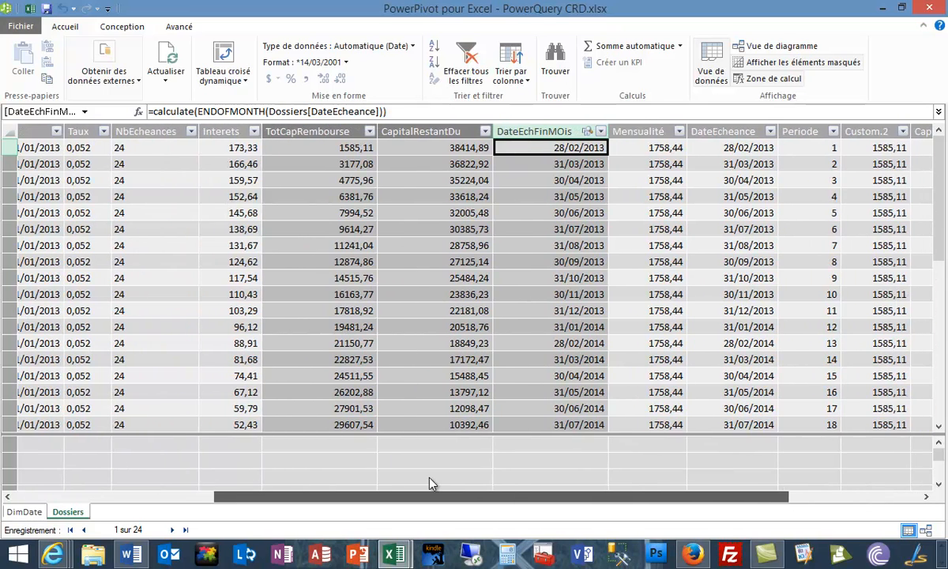
pyautogui.click(743, 148)
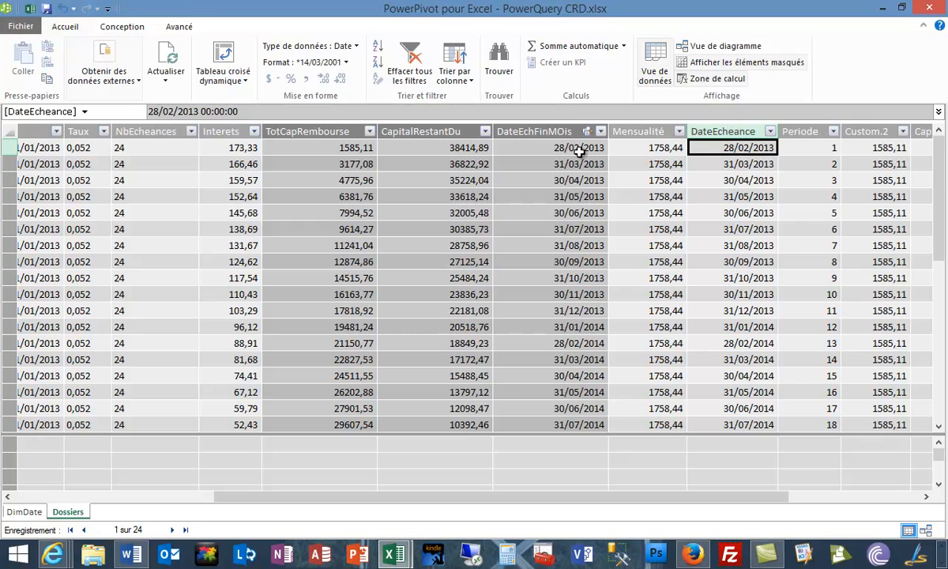
pyautogui.click(544, 143)
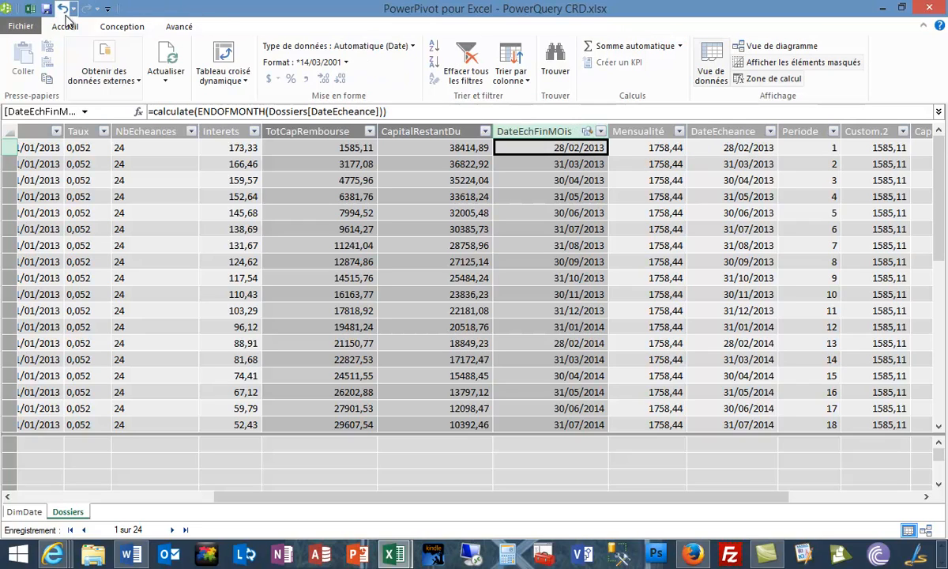
# Step: Show how a relationship between two tables is created, with the list of available tables, and cancel without creating one
pyautogui.click(131, 29)
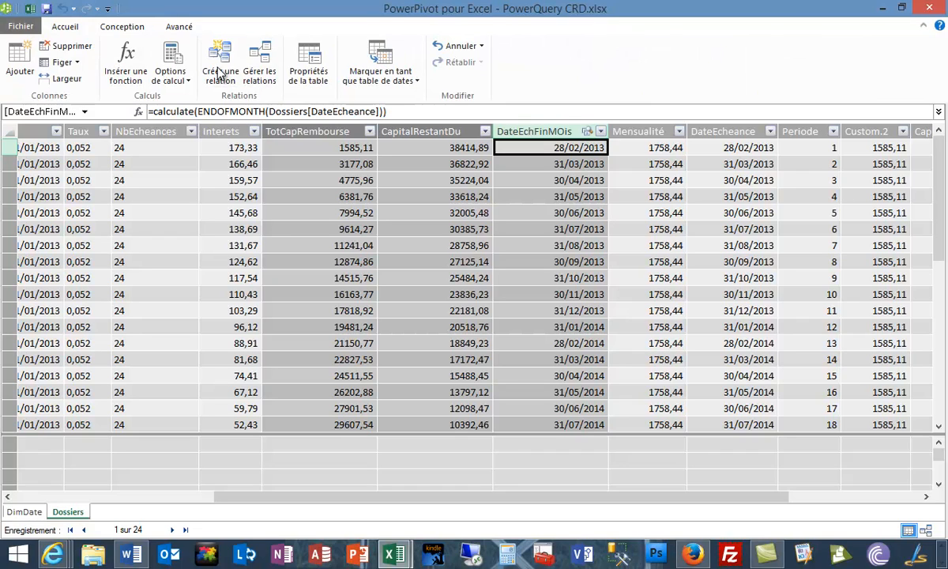
pyautogui.click(257, 67)
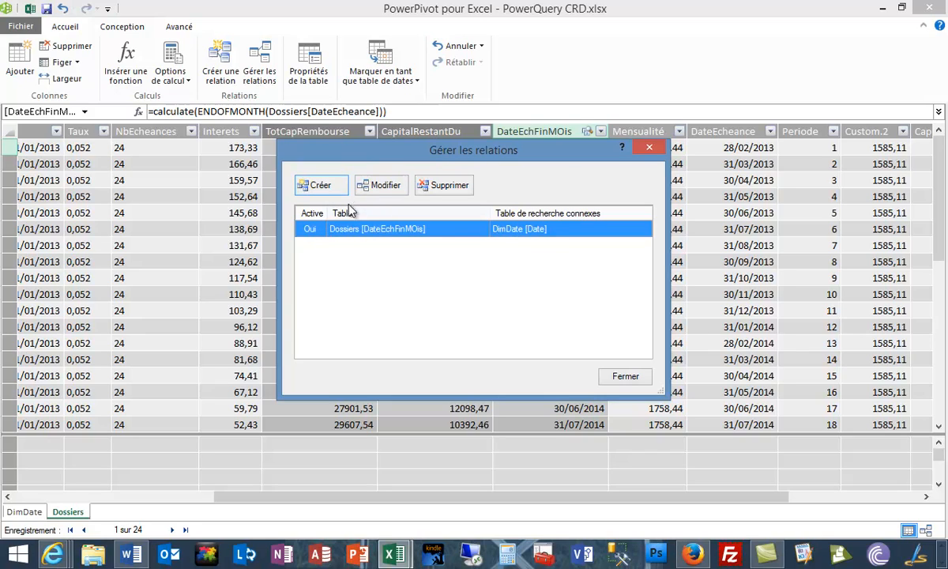
pyautogui.click(326, 186)
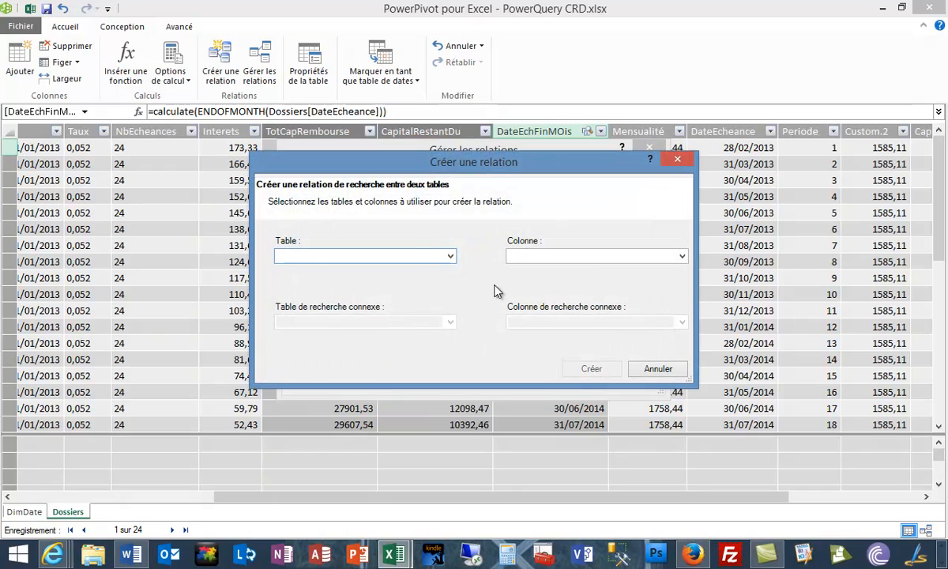
pyautogui.click(451, 257)
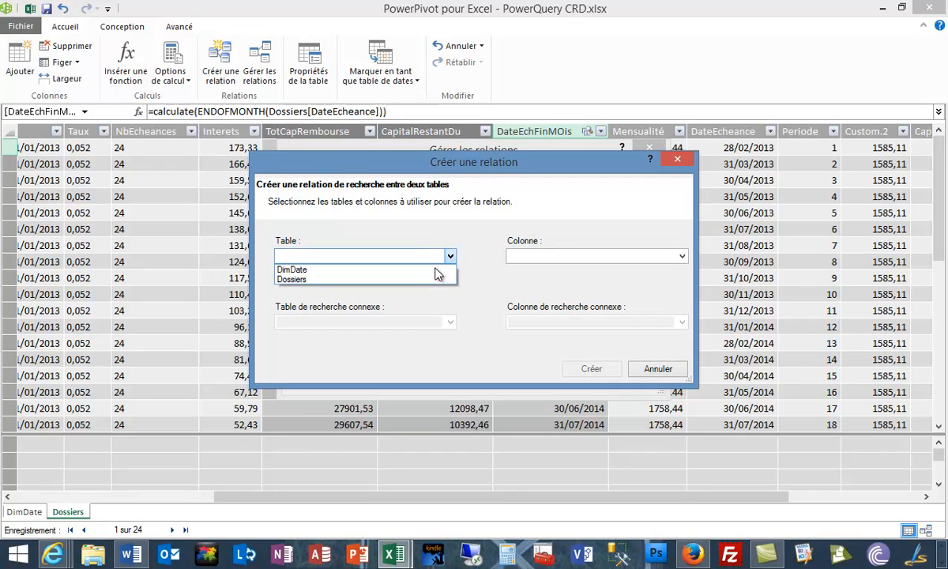
pyautogui.click(592, 260)
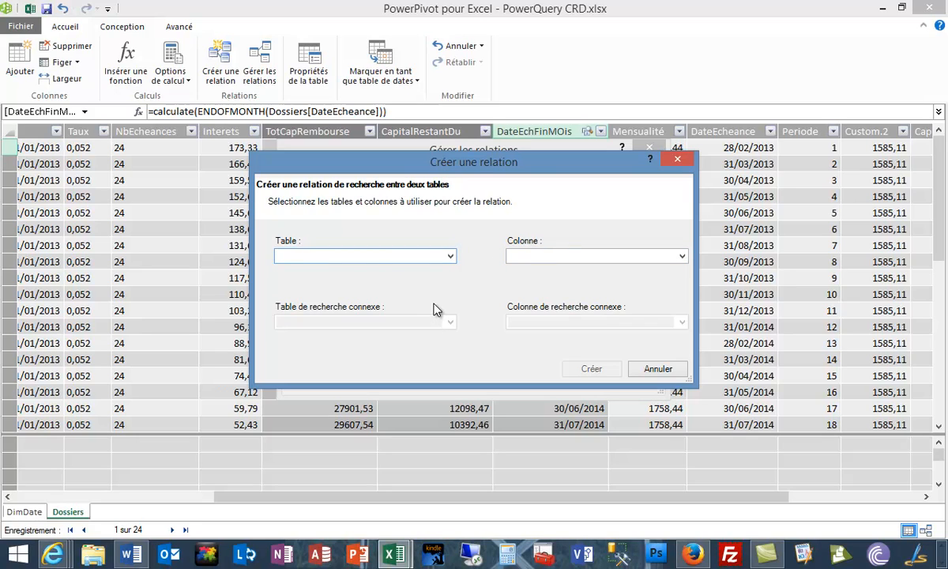
pyautogui.click(659, 369)
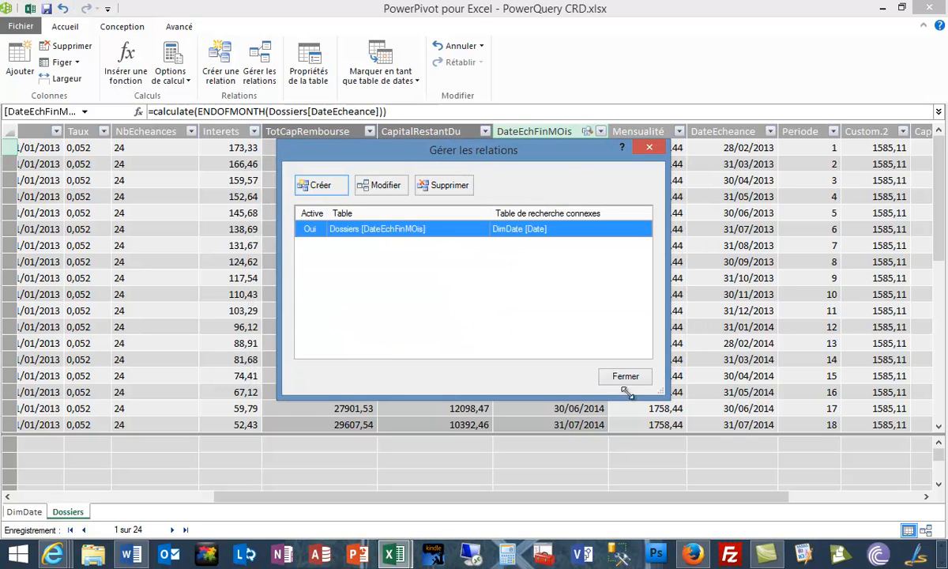
# Step: Inspect the existing relationship between Dossiers [DateEchFinMOis] and DimDate [Date], and close relationship management without changing it
pyautogui.doubleClick(462, 230)
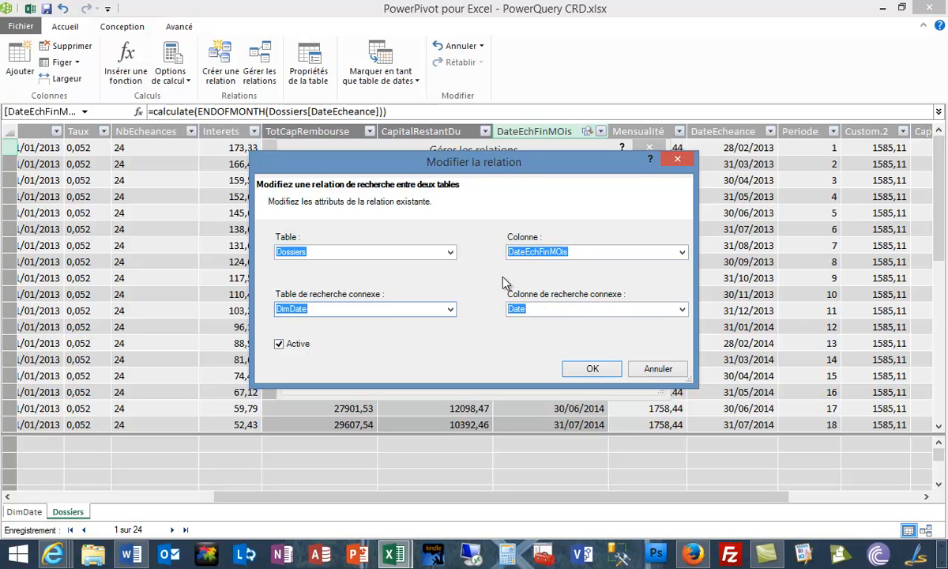
pyautogui.click(657, 369)
pyautogui.click(625, 377)
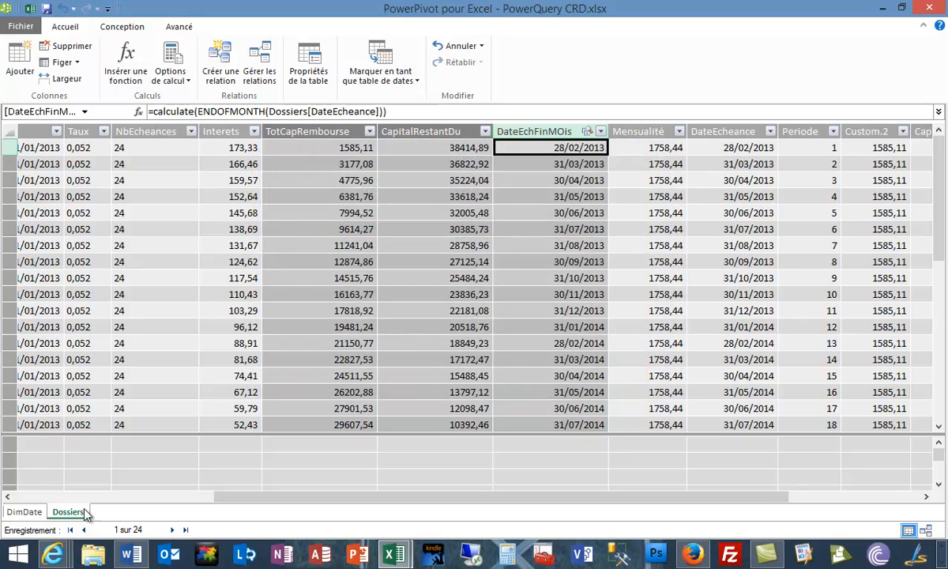
# Step: Review the DimDate table's columns from DateKey through to the calculated AnneeMois column
pyautogui.click(24, 512)
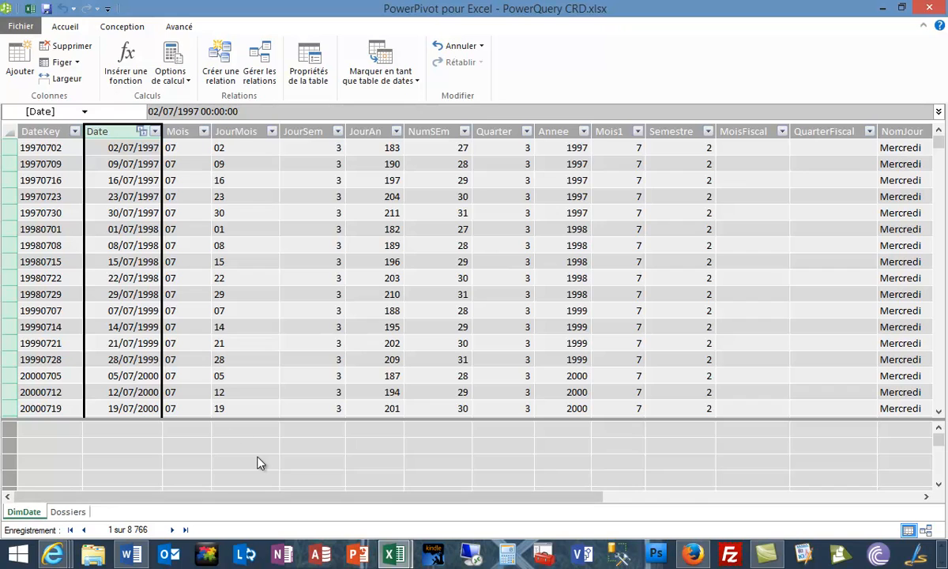
pyautogui.click(620, 493)
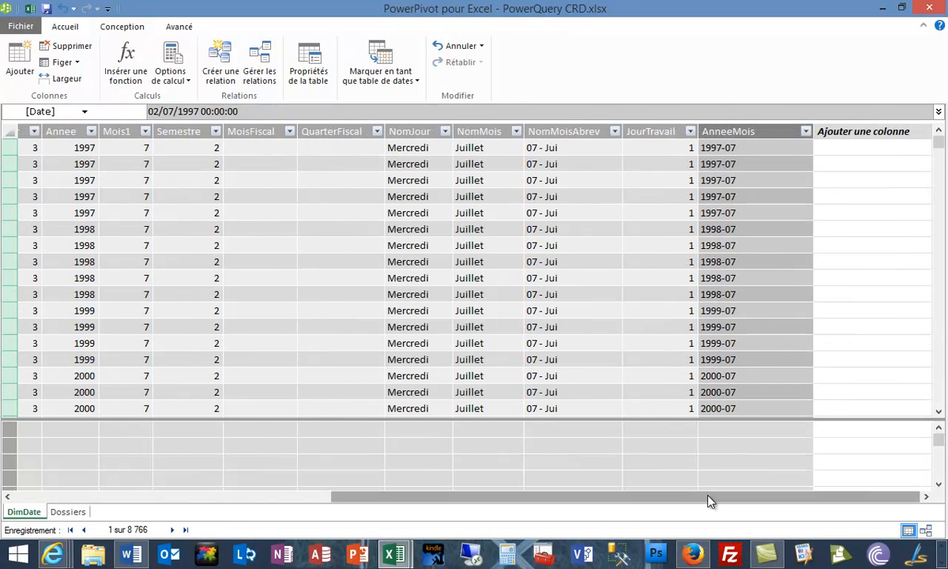
pyautogui.moveTo(709, 500); pyautogui.dragTo(318, 500)
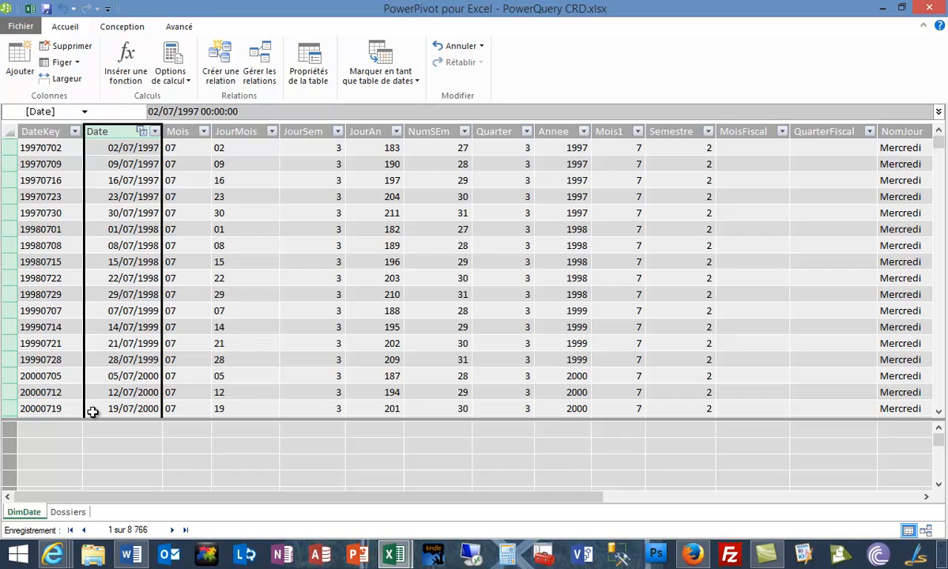
# Step: Display the cumulative repaid-capital formula of the TotCapRembourse column in the Dossiers table
pyautogui.click(69, 512)
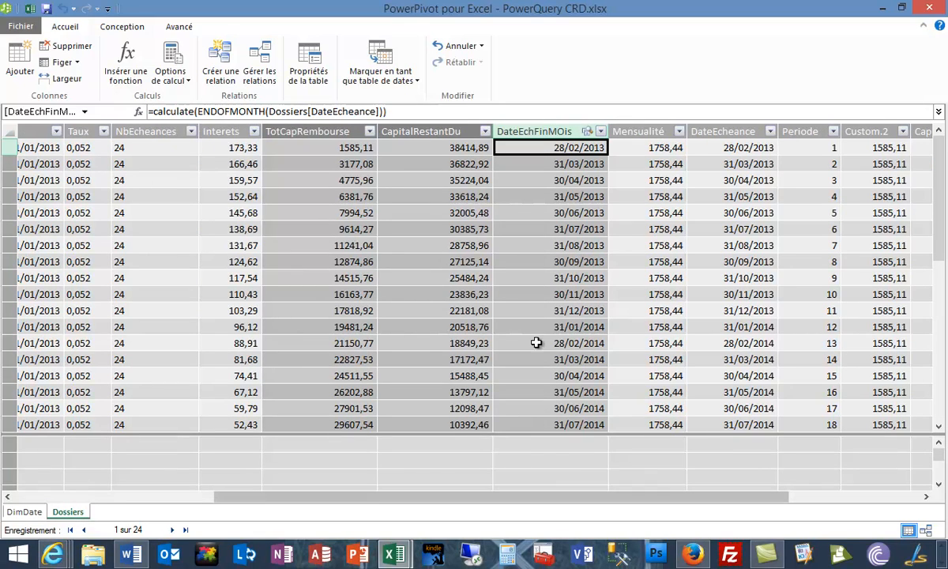
pyautogui.moveTo(589, 497); pyautogui.dragTo(424, 497)
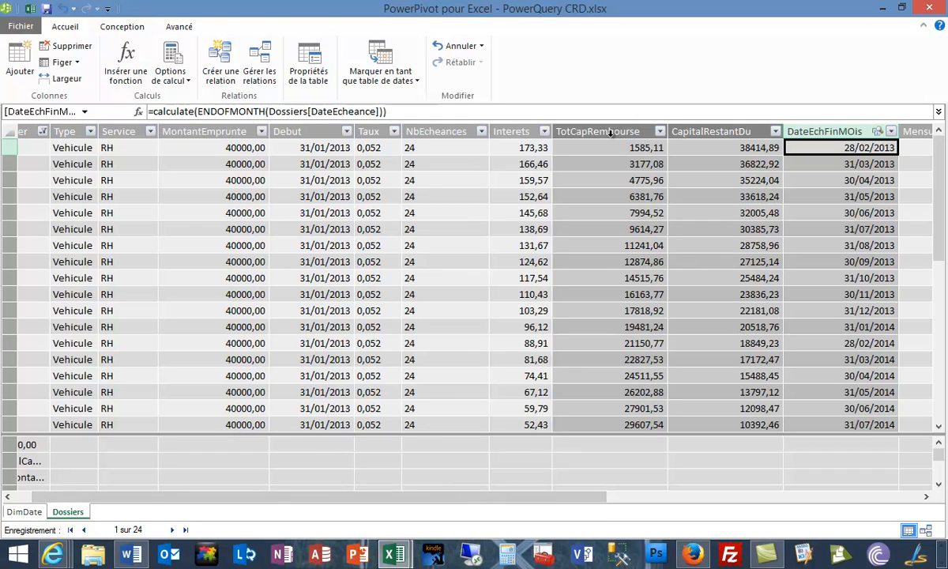
pyautogui.click(605, 129)
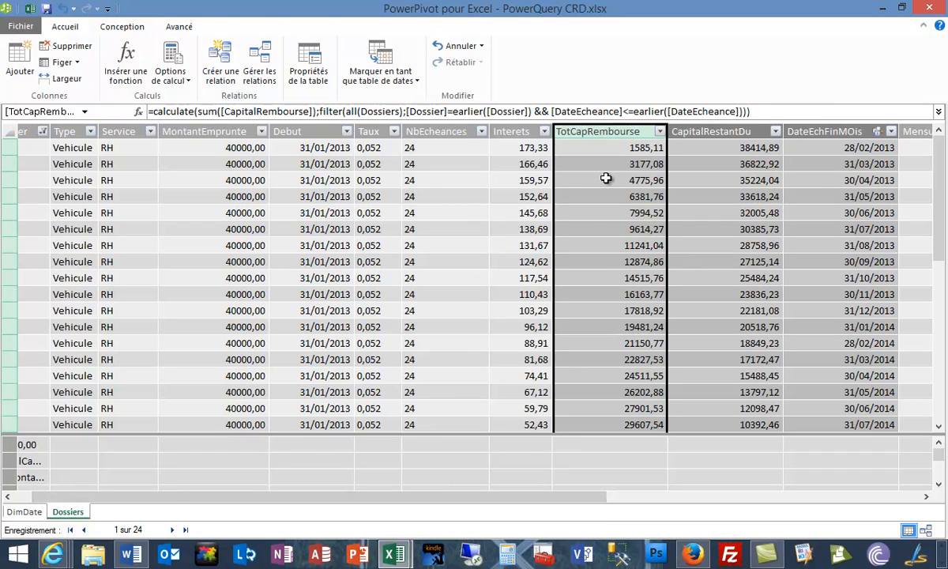
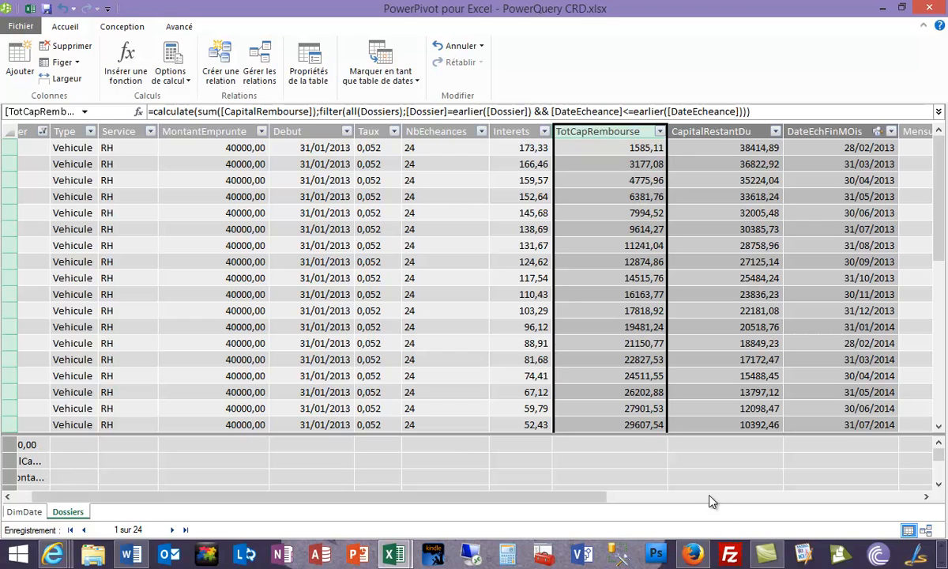
# Step: Display the formula of the CapitalRestantDu column and again that of the TotCapRembourse column in the Dossiers table
pyautogui.moveTo(383, 502); pyautogui.dragTo(714, 492)
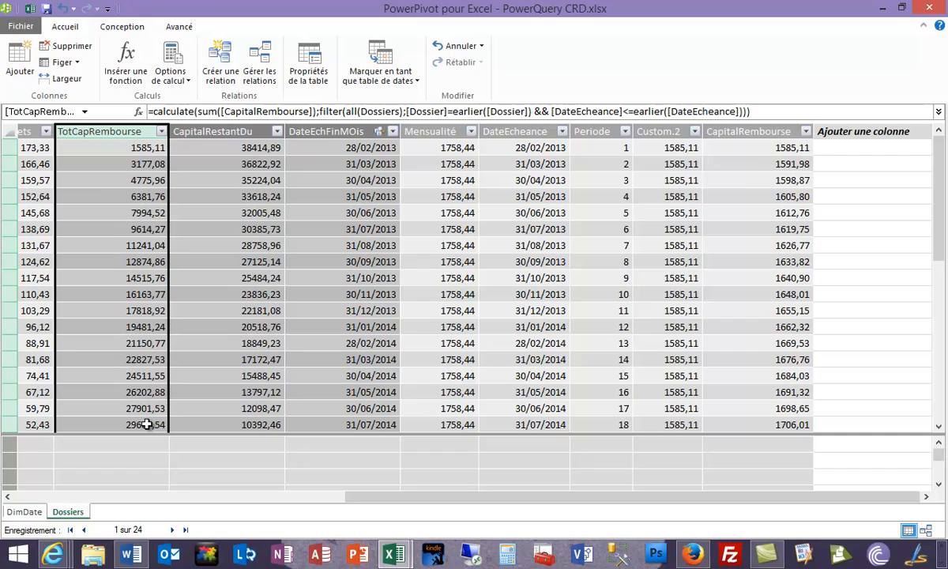
pyautogui.click(210, 131)
pyautogui.click(242, 148)
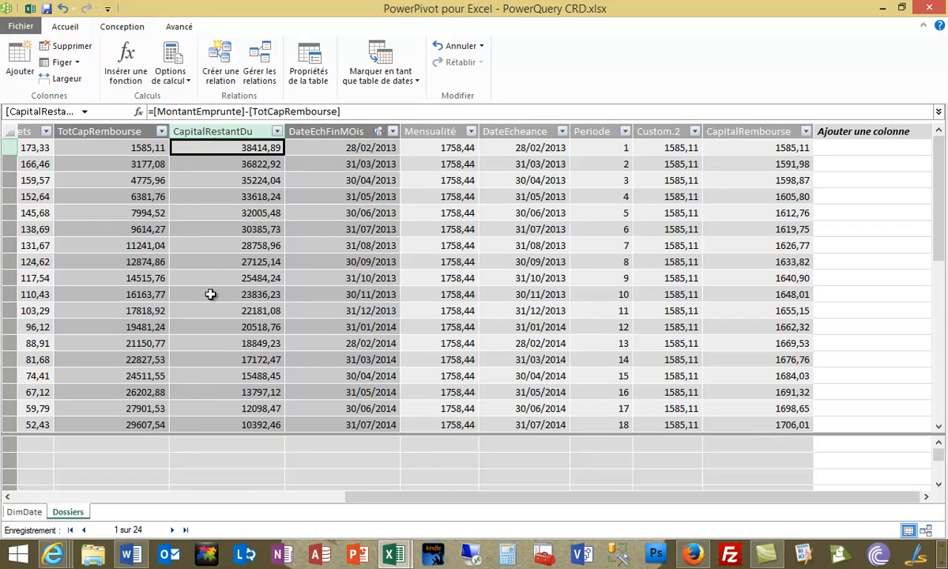
pyautogui.moveTo(765, 497); pyautogui.dragTo(578, 530)
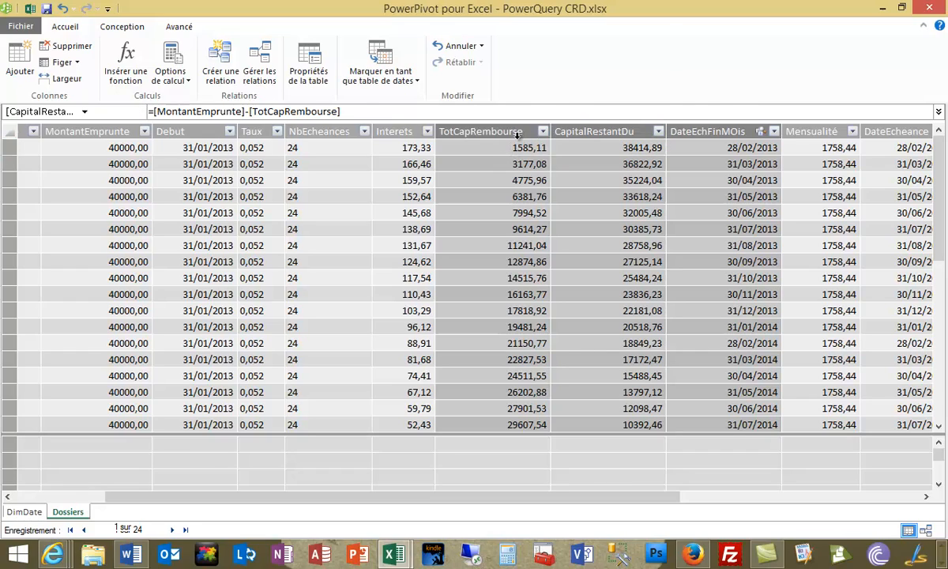
pyautogui.click(518, 133)
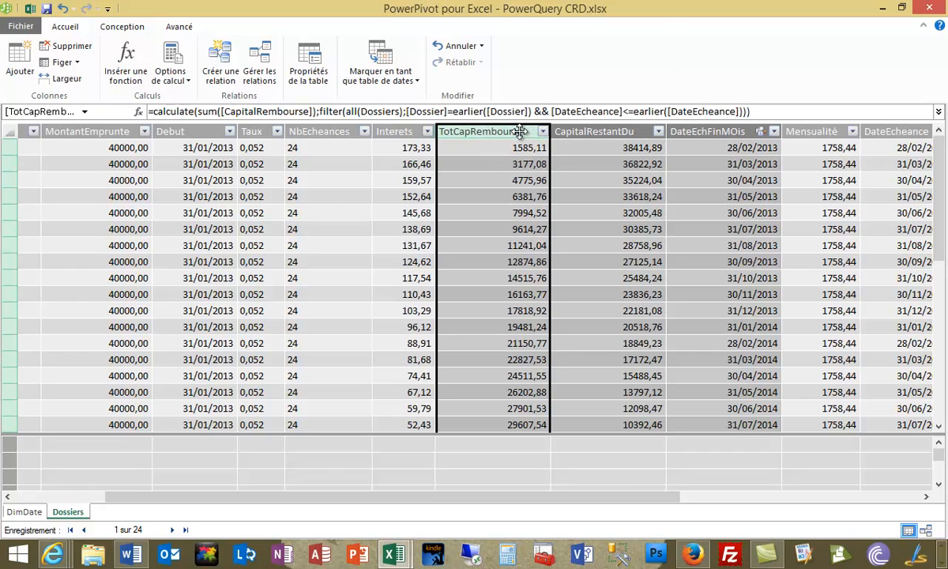
# Step: Switch back to the Analyse sheet in Excel and collapse the DimDate and Dossiers tables in the pivot table's field list
pyautogui.click(60, 30)
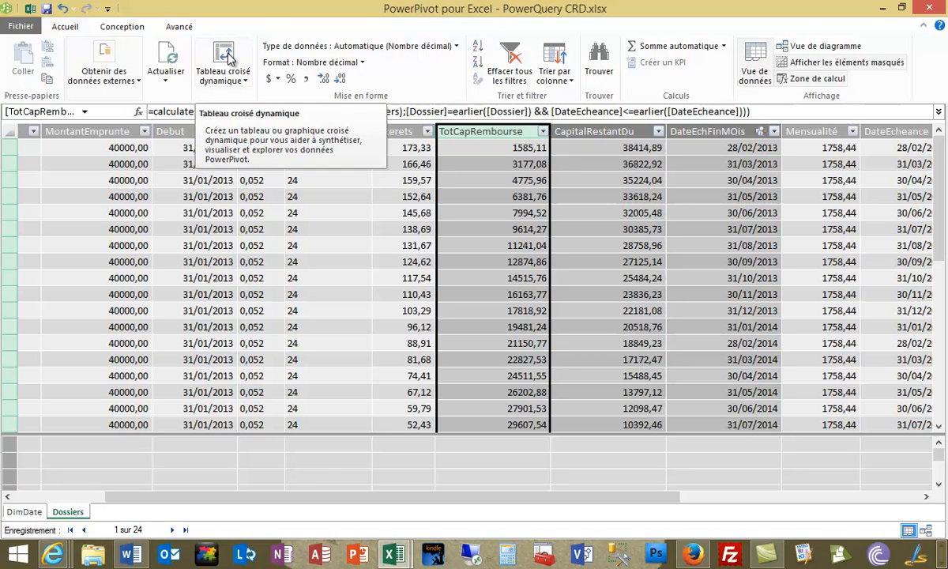
pyautogui.click(30, 9)
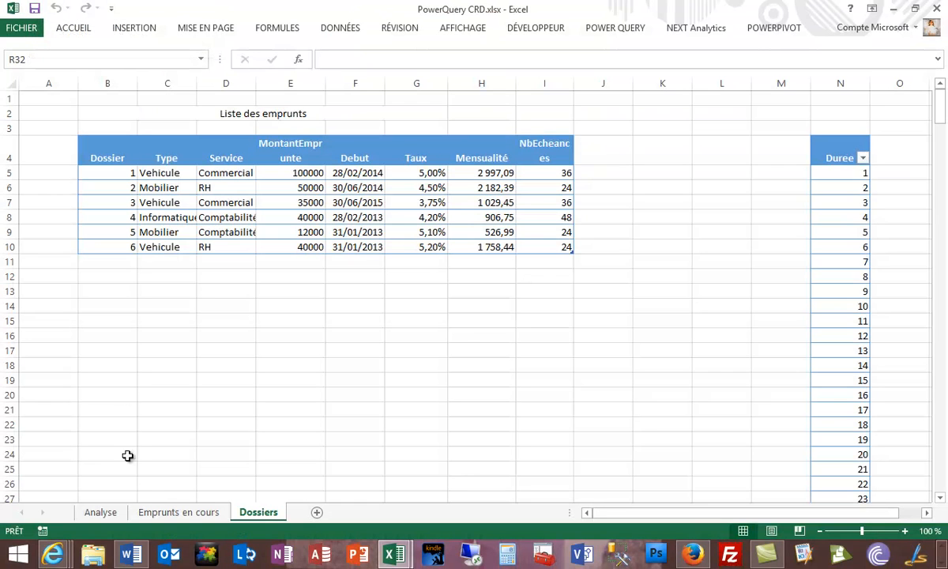
pyautogui.click(101, 512)
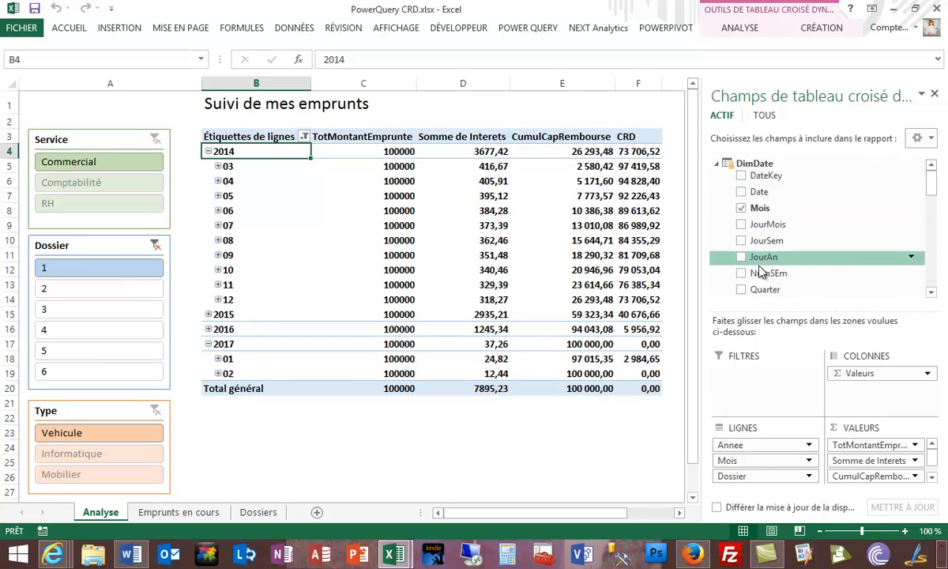
pyautogui.click(717, 166)
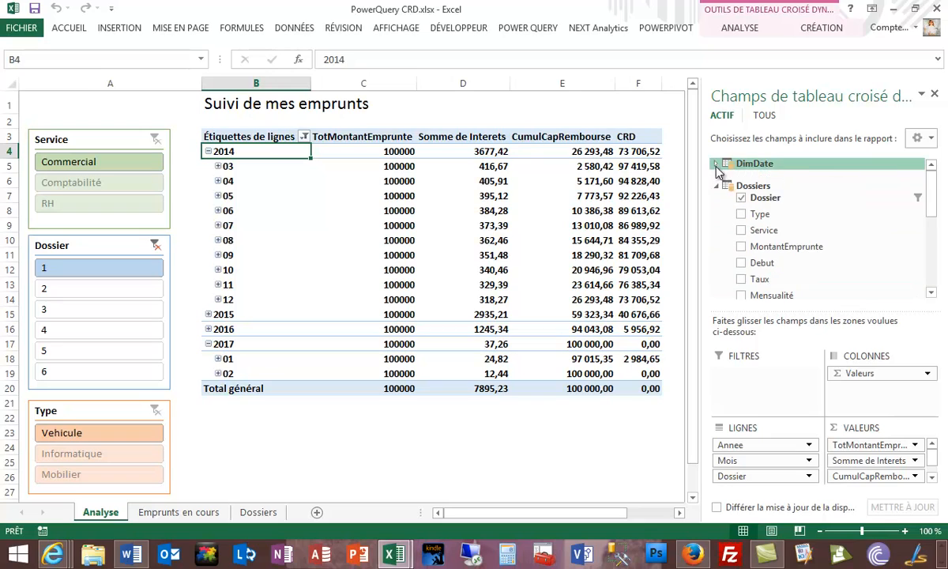
pyautogui.click(716, 187)
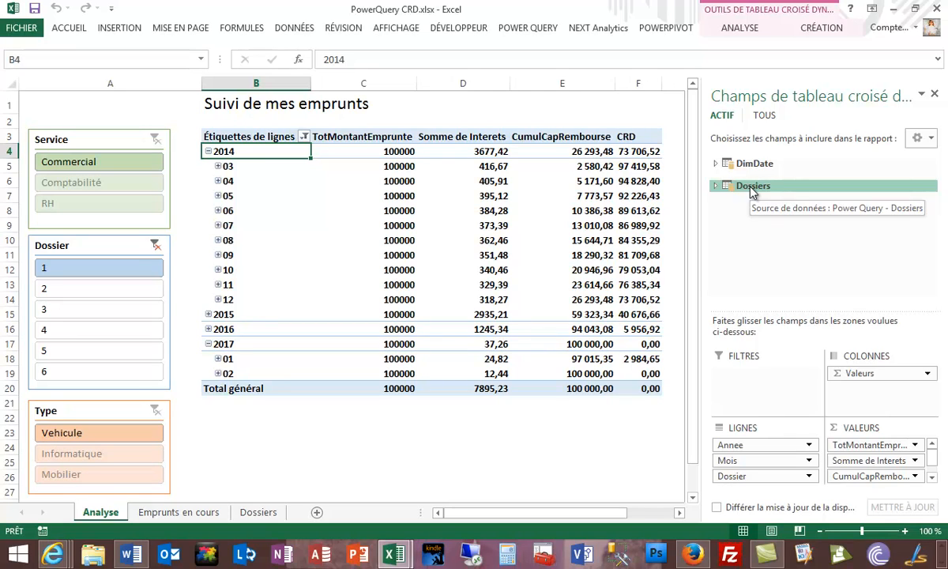
# Step: Open the CRD calculated field from calculated-field management to examine its formula and number formatting
pyautogui.click(664, 29)
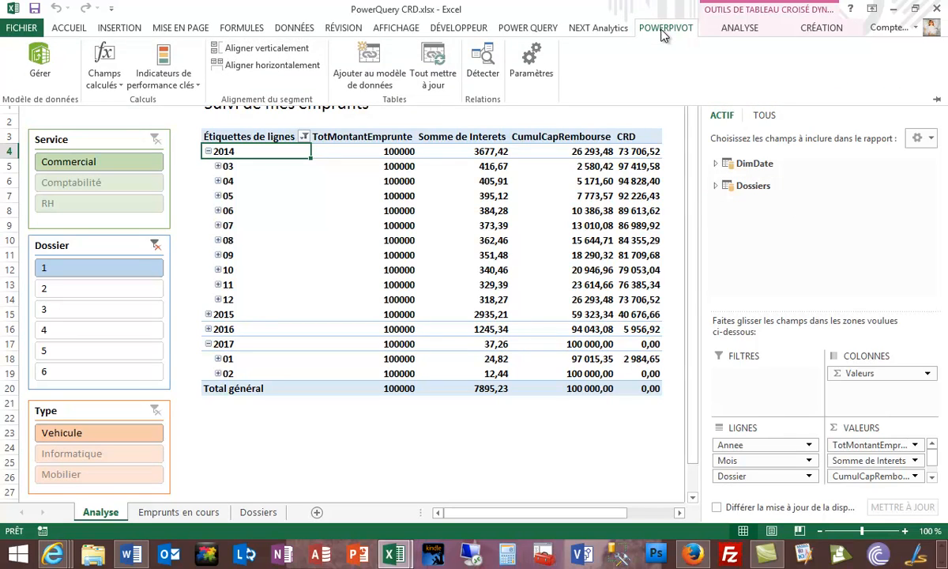
pyautogui.click(101, 83)
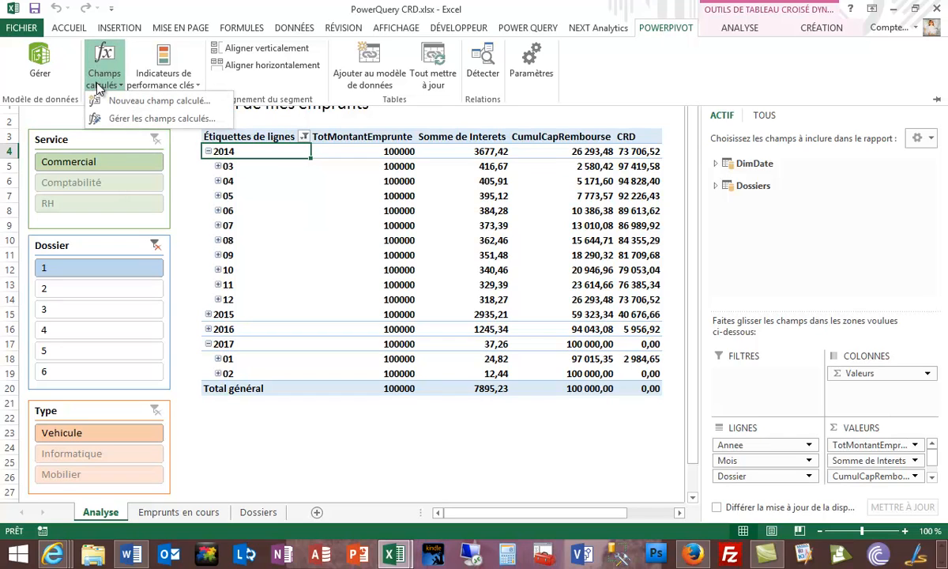
pyautogui.click(158, 120)
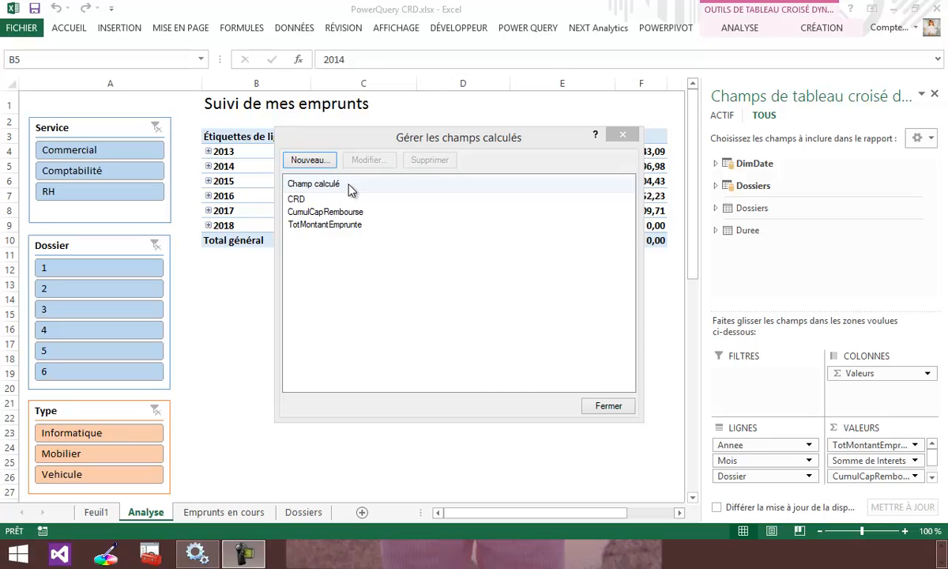
pyautogui.click(300, 201)
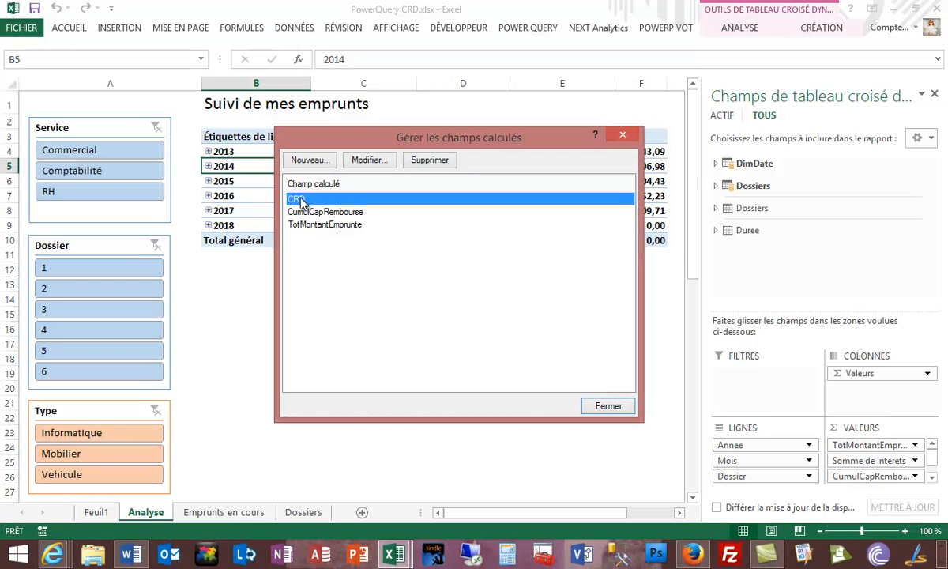
pyautogui.click(346, 157)
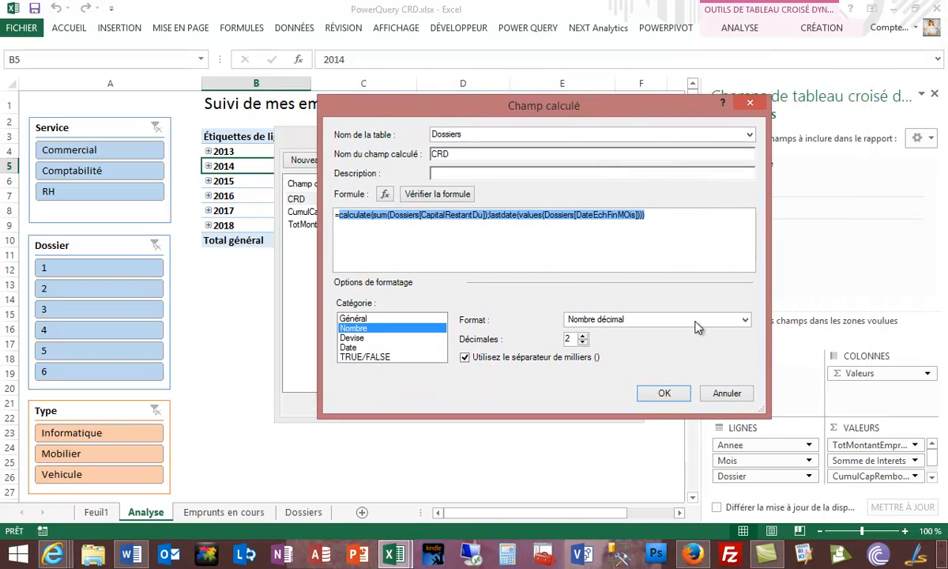
pyautogui.click(562, 215)
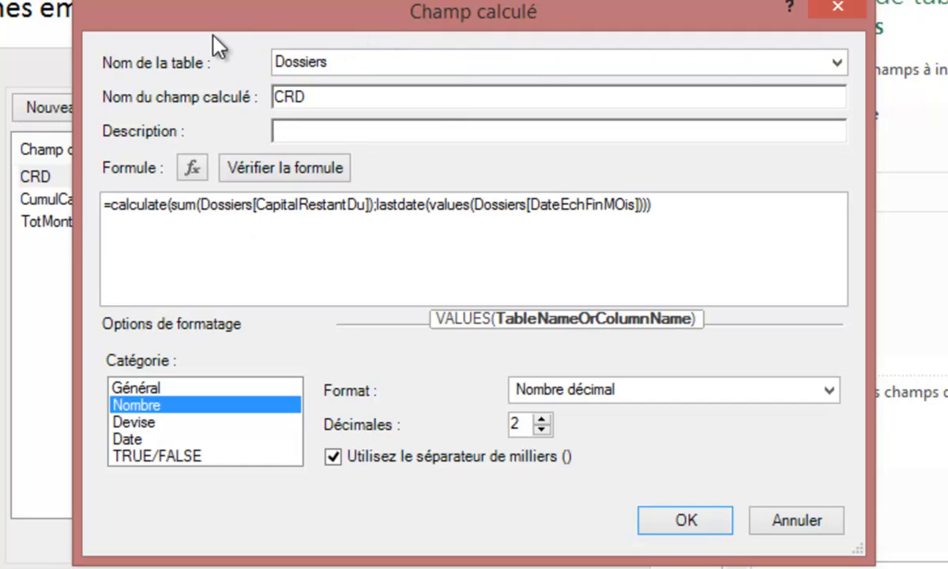
pyautogui.moveTo(197, 12); pyautogui.dragTo(387, 37)
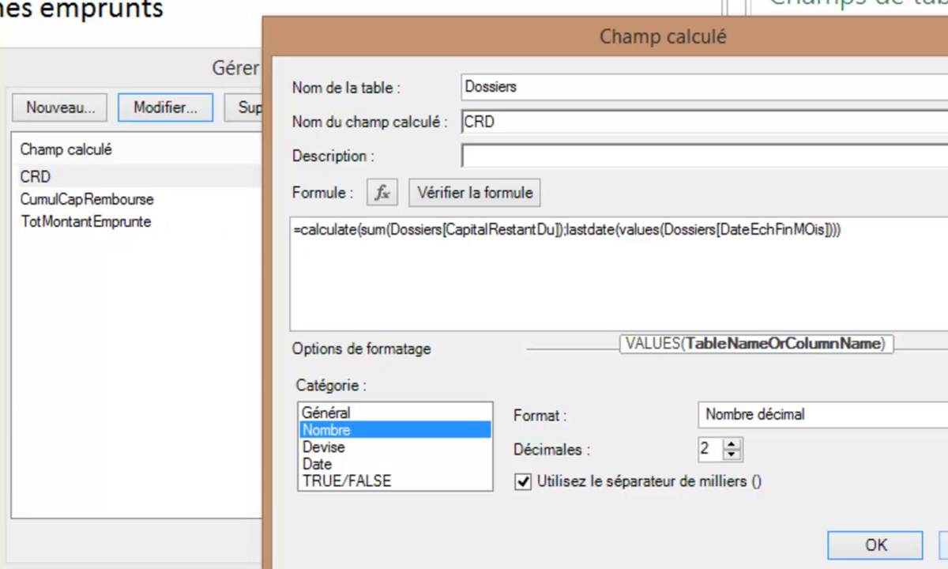
# Step: Inspect the formula of the TotMontantEmprunte calculated field, and close calculated-field management without changing anything
pyautogui.click(110, 221)
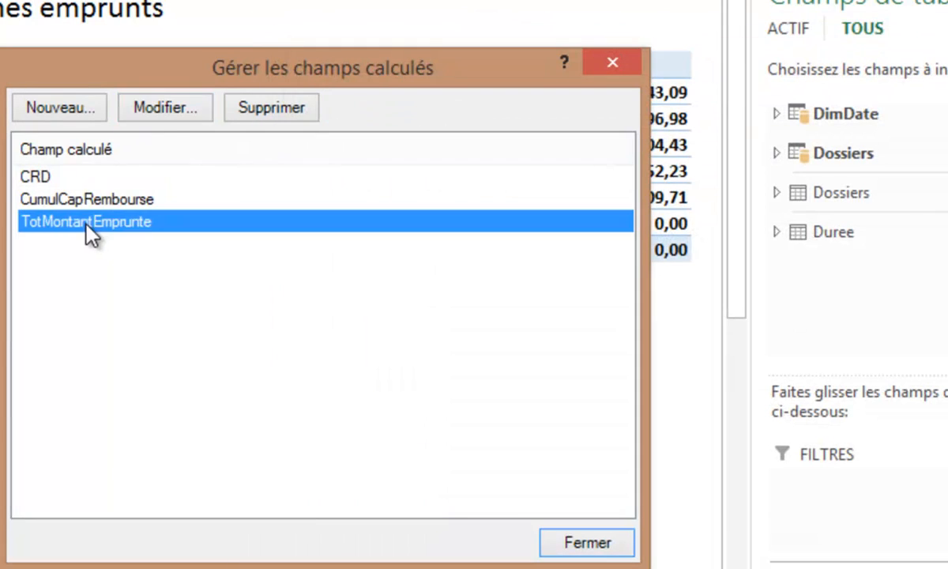
pyautogui.click(158, 111)
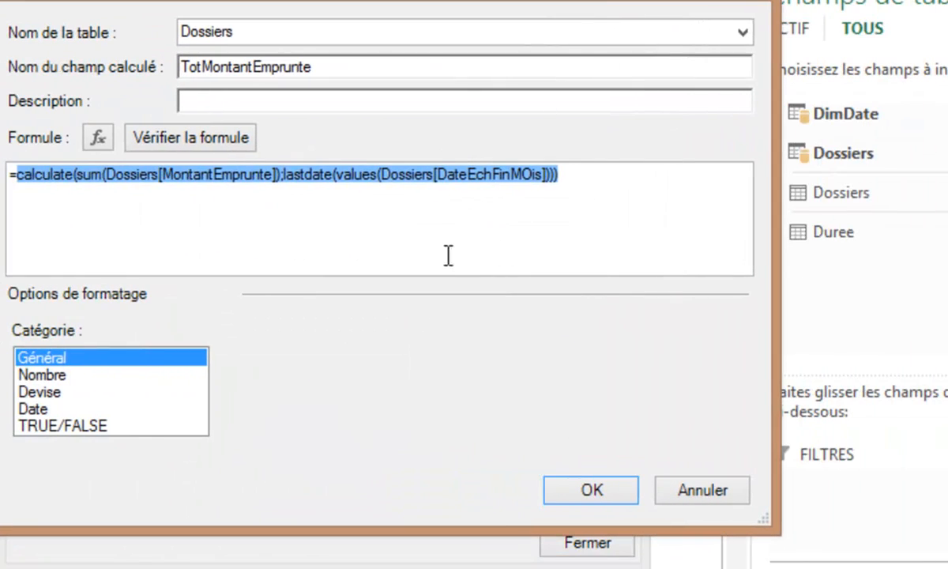
pyautogui.click(133, 172)
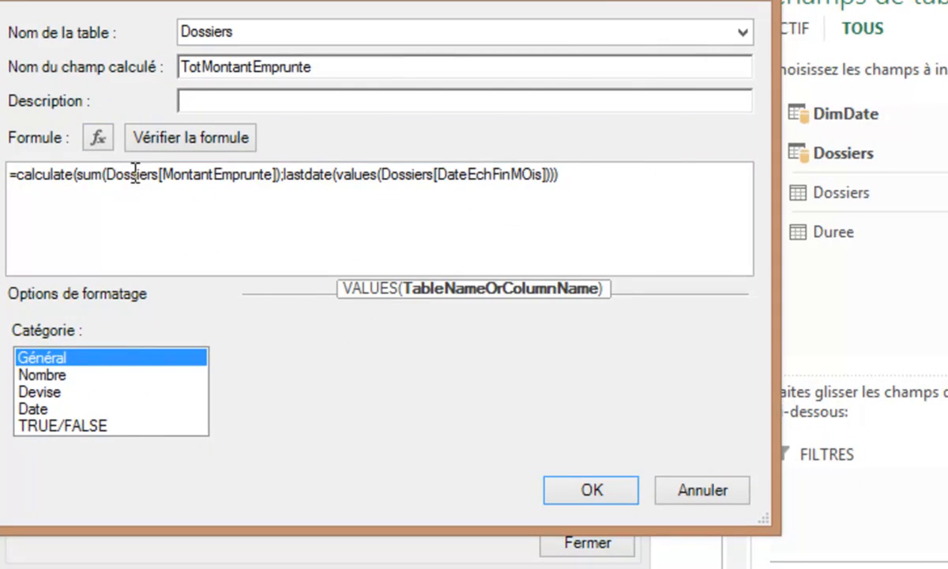
pyautogui.click(283, 173)
pyautogui.write(';')
pyautogui.click(701, 492)
pyautogui.click(587, 543)
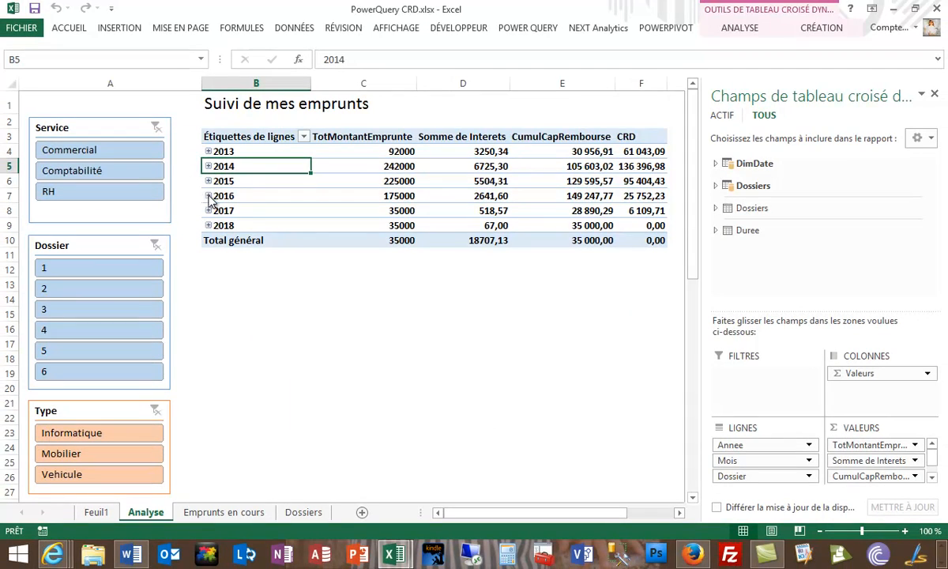
# Step: Expand 2014 and its month 01 in the pivot table, and examine the December 2014 CumulCapRembourse value
pyautogui.click(208, 166)
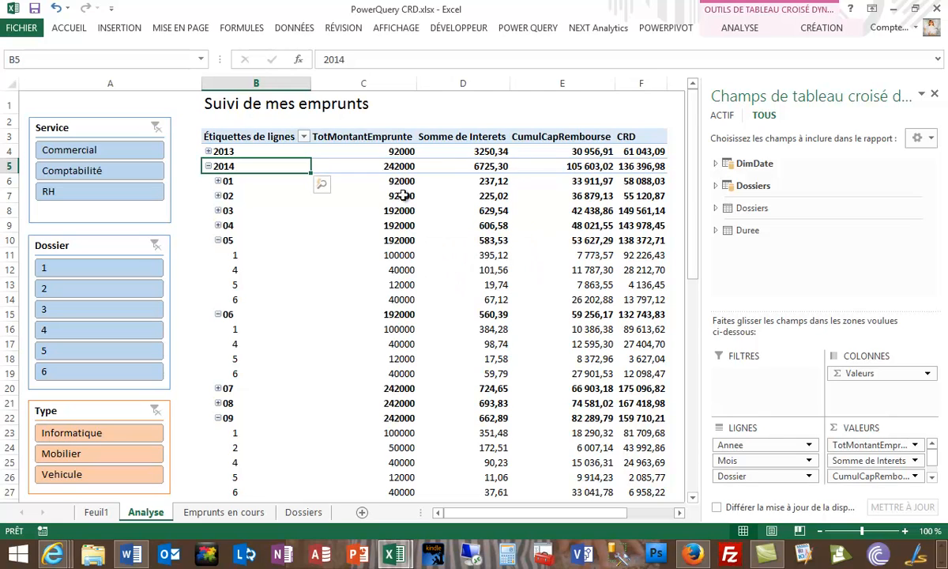
pyautogui.click(219, 181)
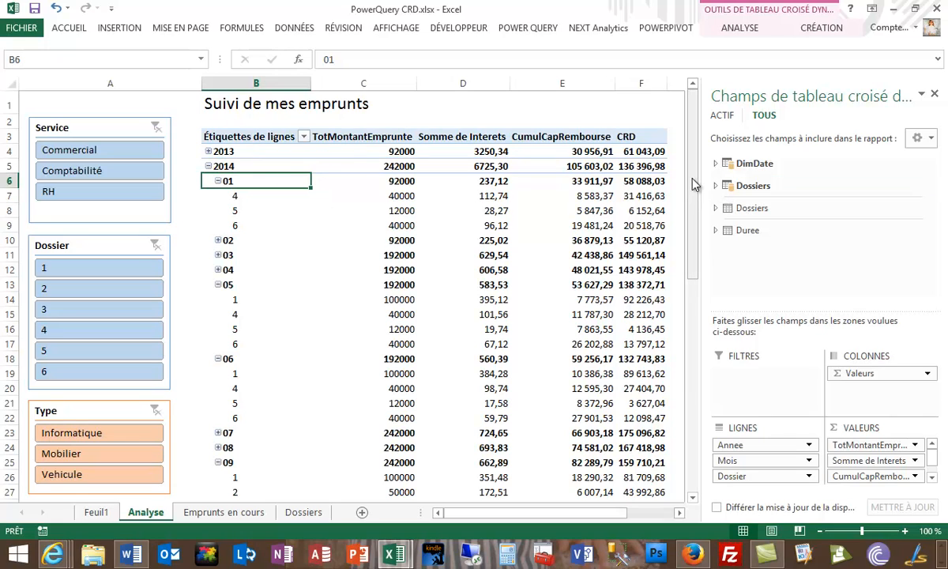
pyautogui.moveTo(616, 173)
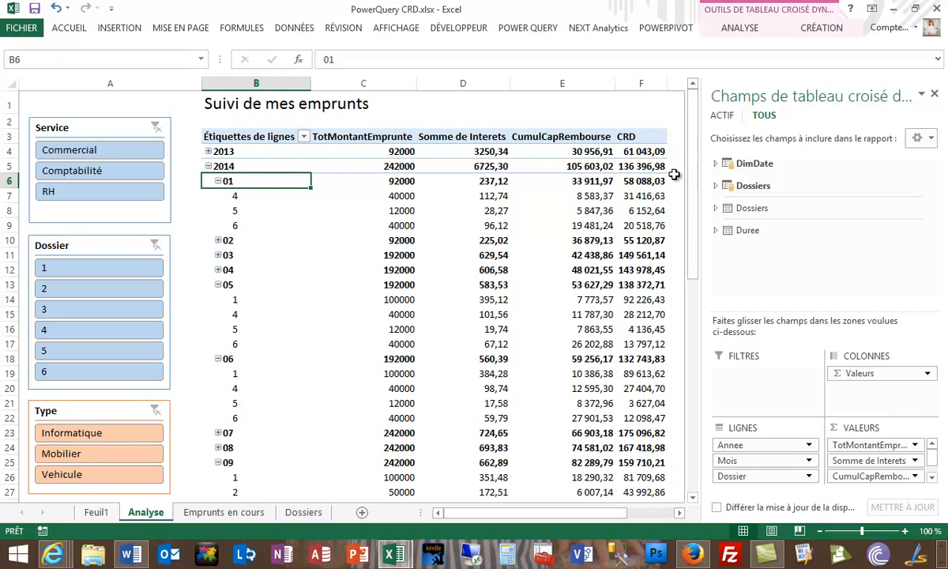
pyautogui.moveTo(694, 179); pyautogui.dragTo(683, 308)
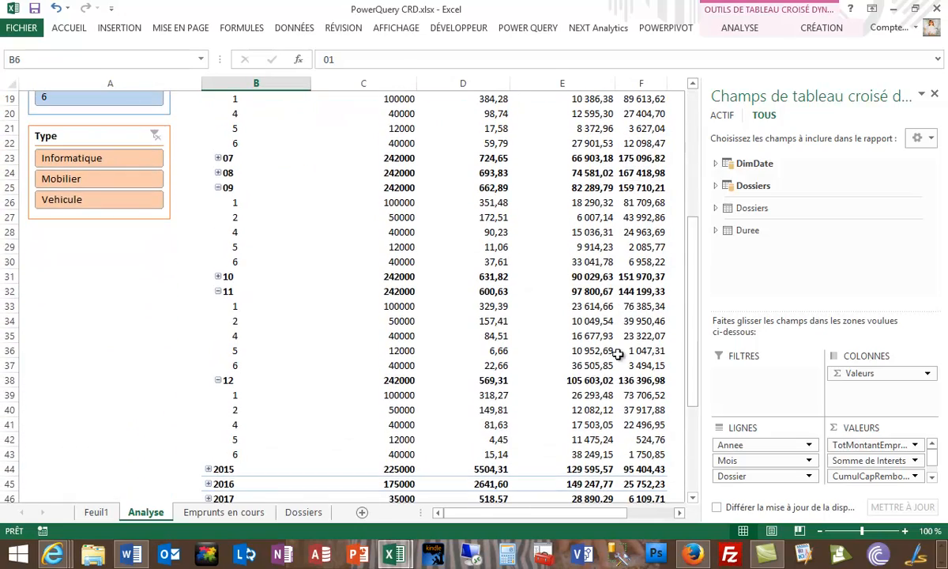
pyautogui.click(558, 380)
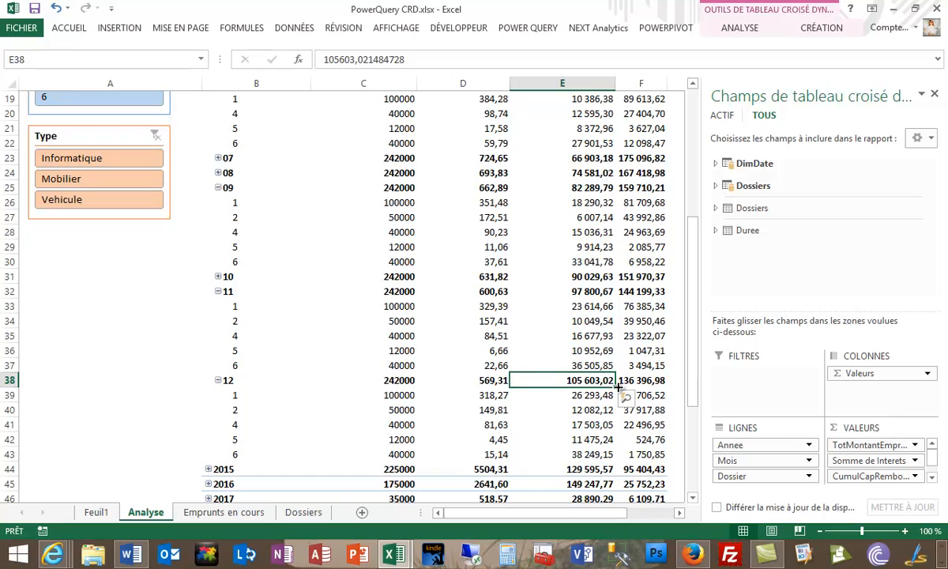
pyautogui.moveTo(574, 383)
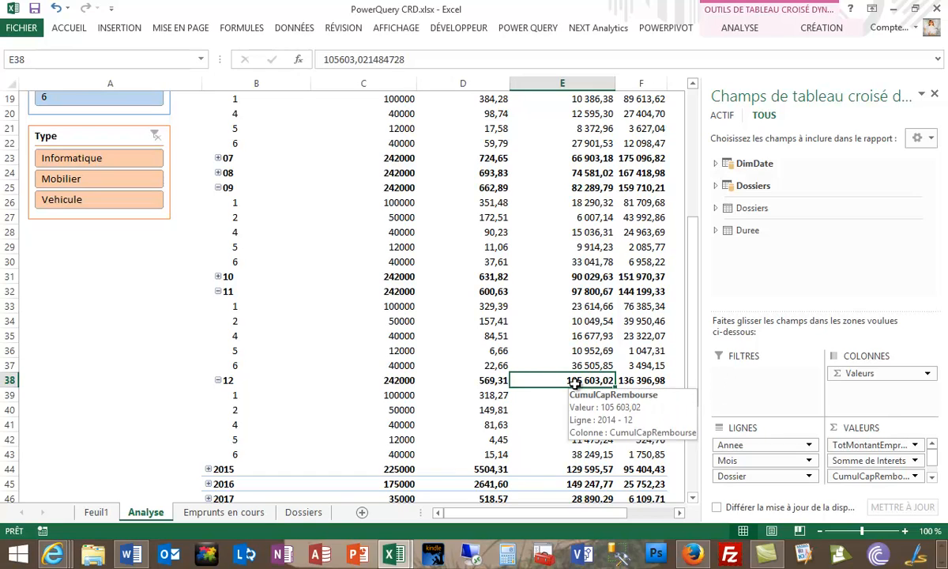
# Step: Collapse month 01 and the year 2014 in the loan-tracking pivot table
pyautogui.scroll(1, 688, 352)
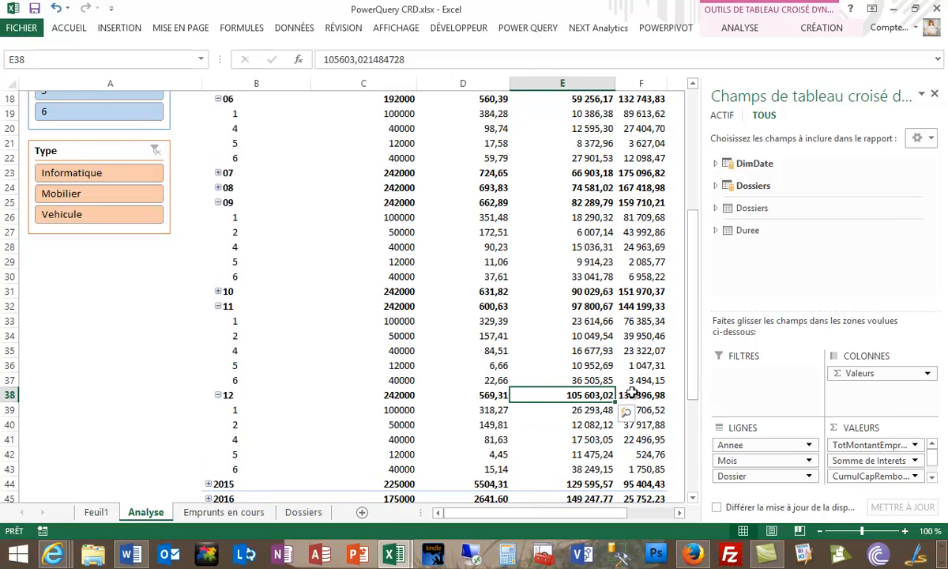
pyautogui.moveTo(689, 388); pyautogui.dragTo(695, 209)
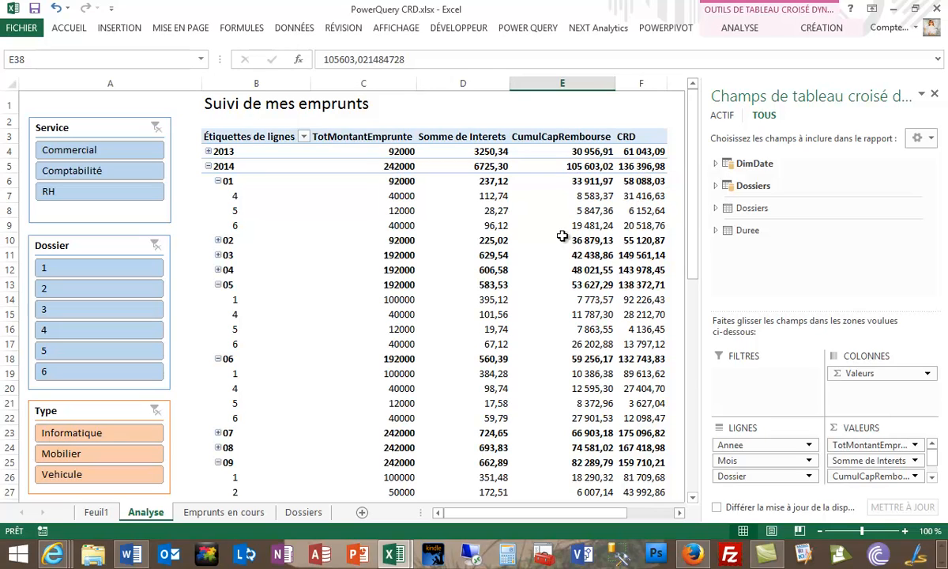
pyautogui.click(218, 182)
pyautogui.click(208, 166)
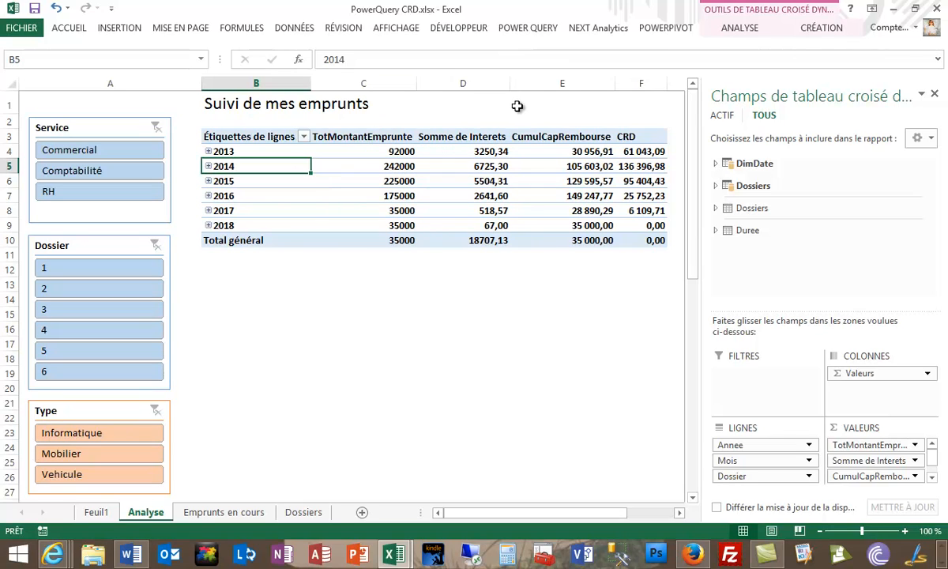
# Step: Create a pivot table from the PowerPivot data model on a new worksheet
pyautogui.click(680, 29)
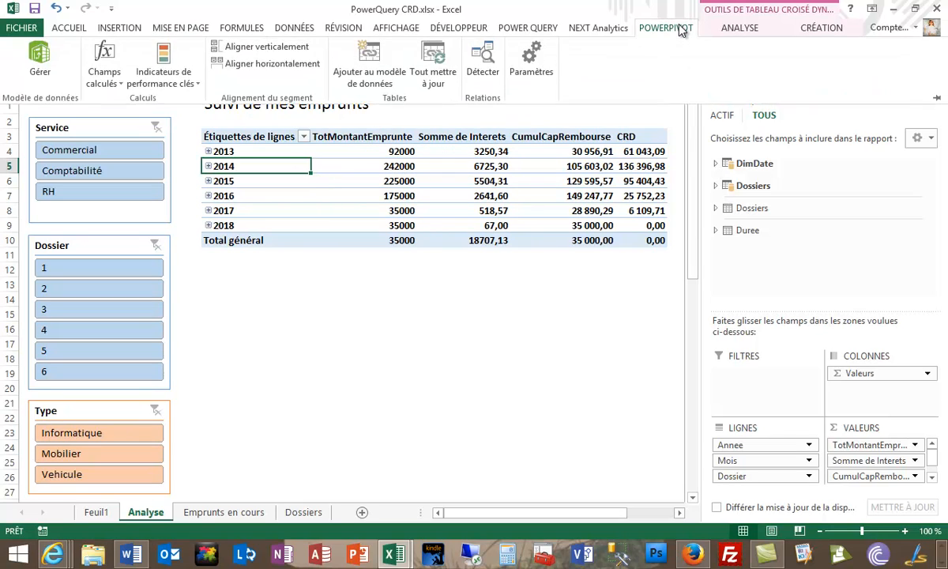
pyautogui.click(30, 66)
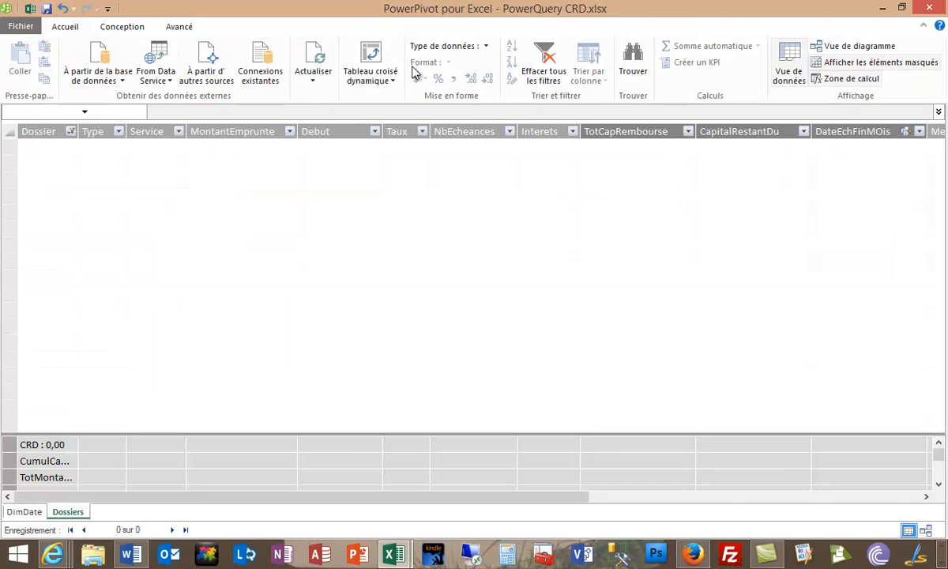
pyautogui.click(370, 57)
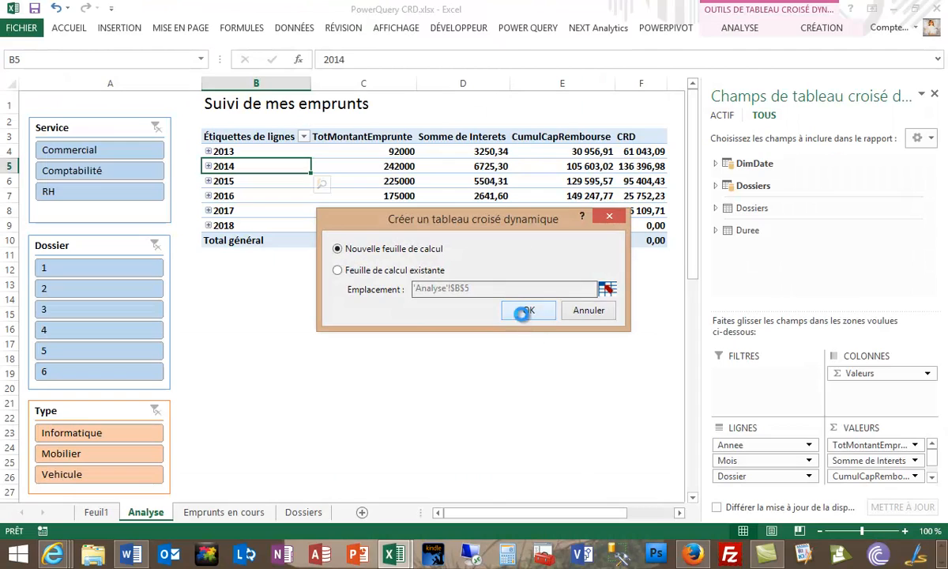
pyautogui.click(524, 313)
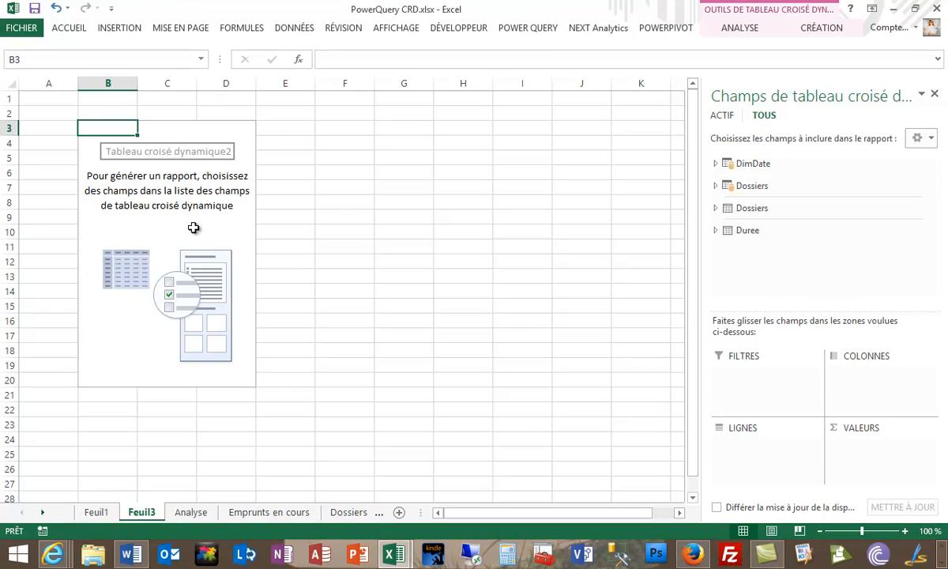
# Step: Add the Dossiers table's Type and Dossier fields to the pivot table rows, with Type above Dossier
pyautogui.click(717, 187)
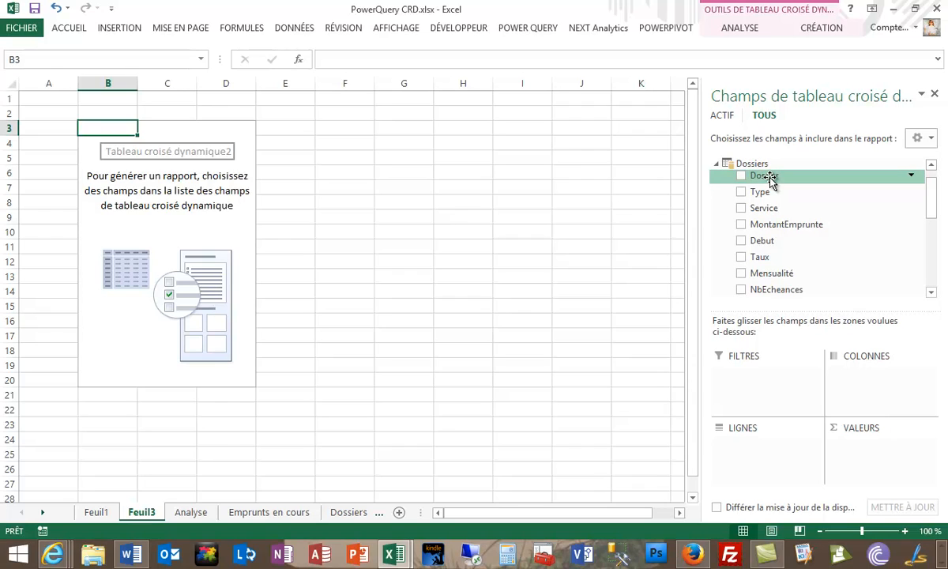
pyautogui.moveTo(771, 178); pyautogui.dragTo(755, 465)
pyautogui.moveTo(766, 191); pyautogui.dragTo(751, 441)
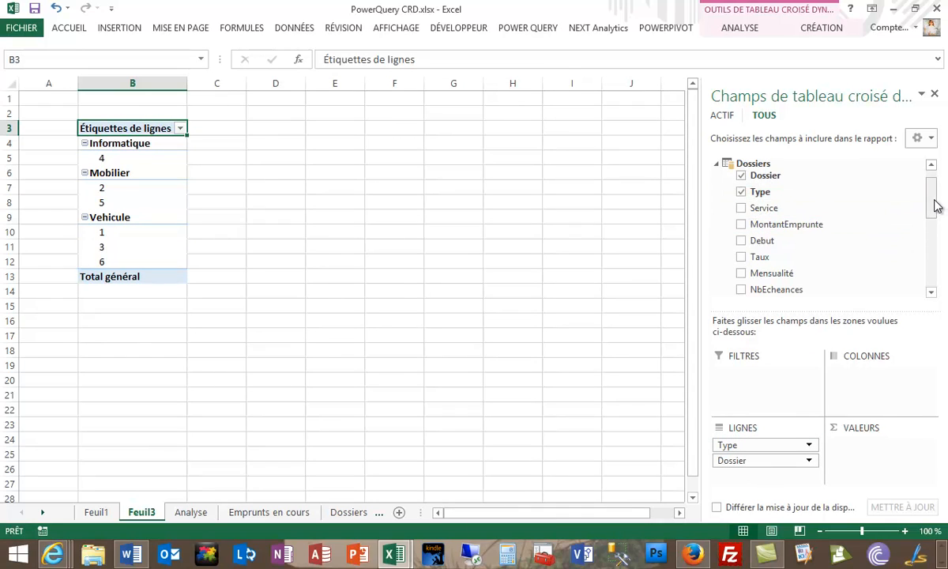
# Step: Add the DimDate table's Annee field to the pivot table columns
pyautogui.moveTo(936, 205)
pyautogui.mouseDown()
pyautogui.moveTo(934, 196)
pyautogui.moveTo(932, 244)
pyautogui.moveTo(930, 196)
pyautogui.mouseUp()
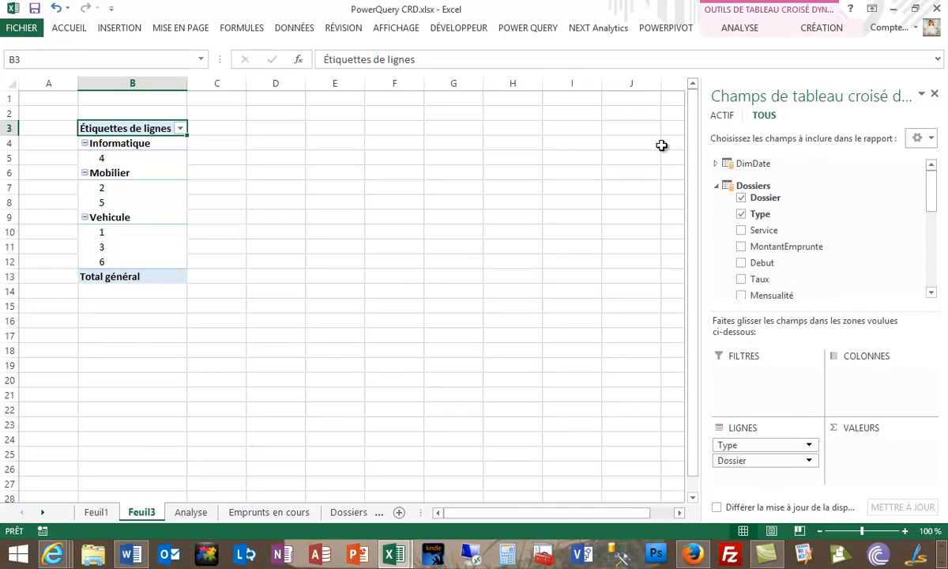
pyautogui.click(717, 164)
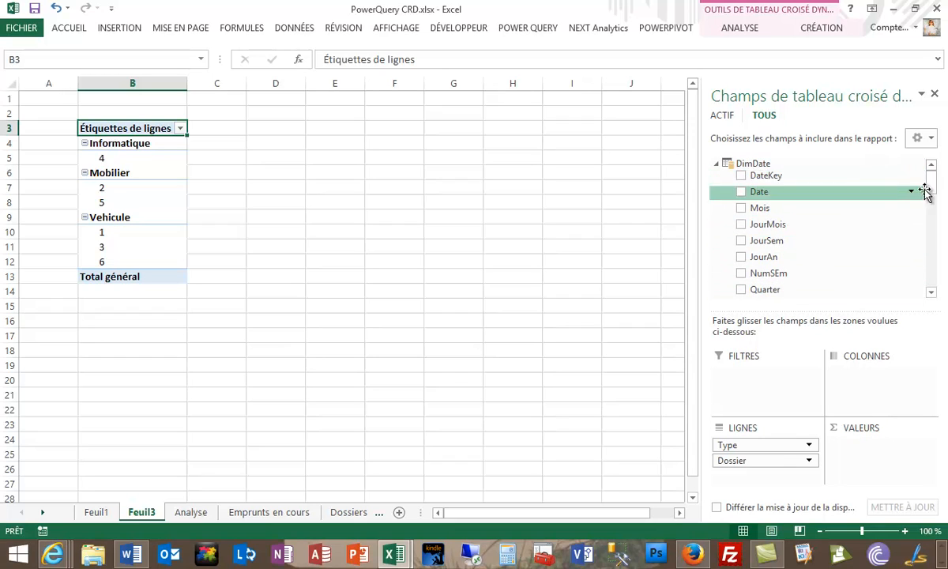
pyautogui.moveTo(929, 187); pyautogui.dragTo(934, 204)
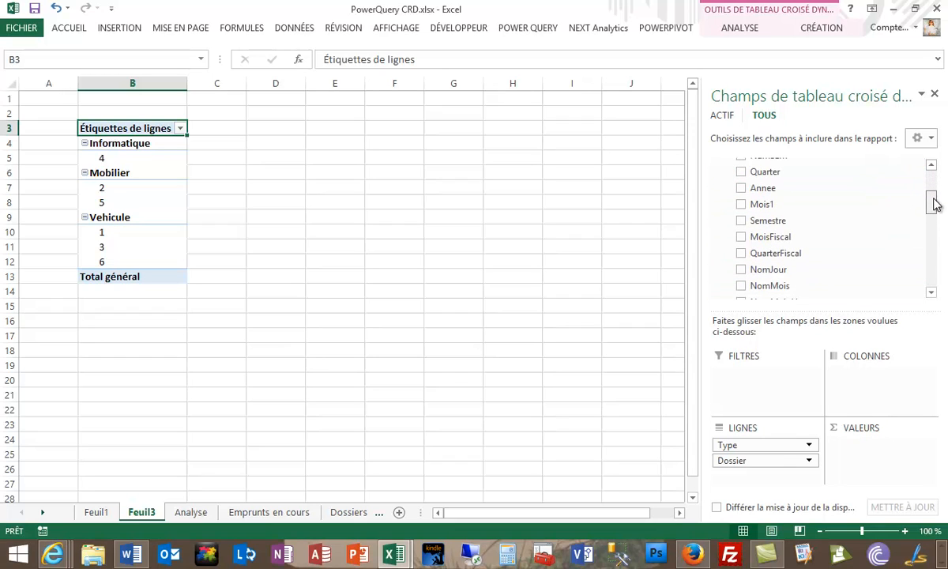
pyautogui.moveTo(787, 193); pyautogui.dragTo(849, 378)
# Step: Add the sum of Interets to the pivot table values, and replace it with the CRD calculated field
pyautogui.moveTo(932, 204); pyautogui.dragTo(938, 268)
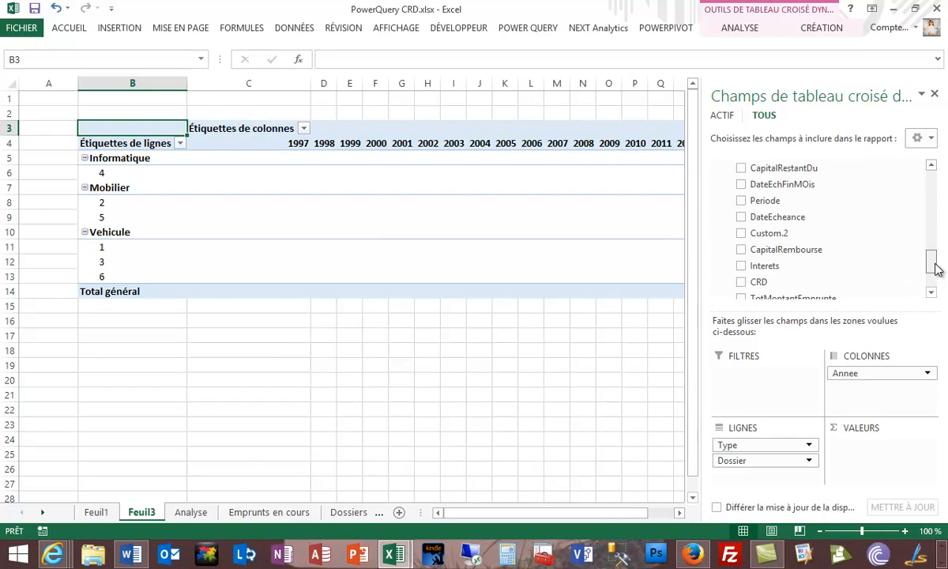
pyautogui.moveTo(775, 271); pyautogui.dragTo(873, 465)
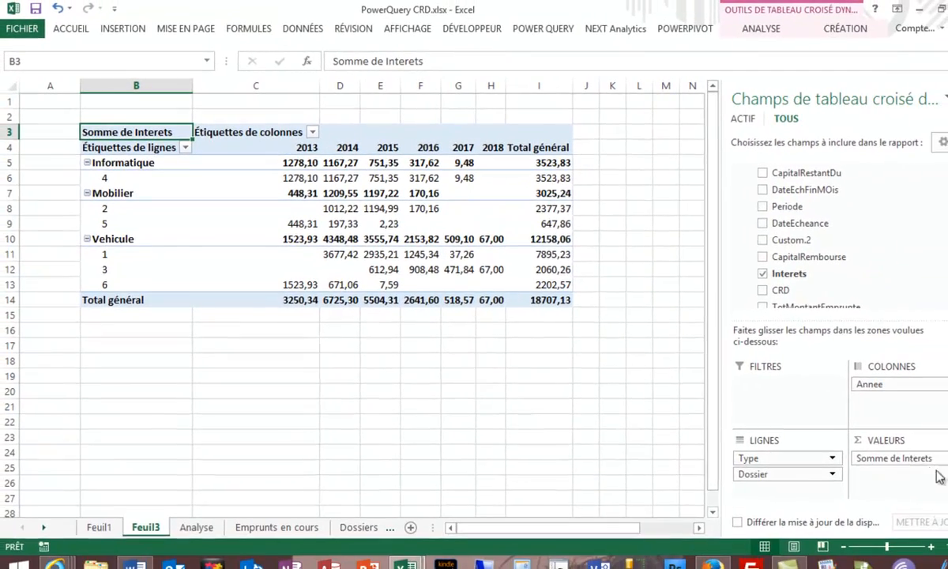
pyautogui.moveTo(941, 476); pyautogui.dragTo(884, 479)
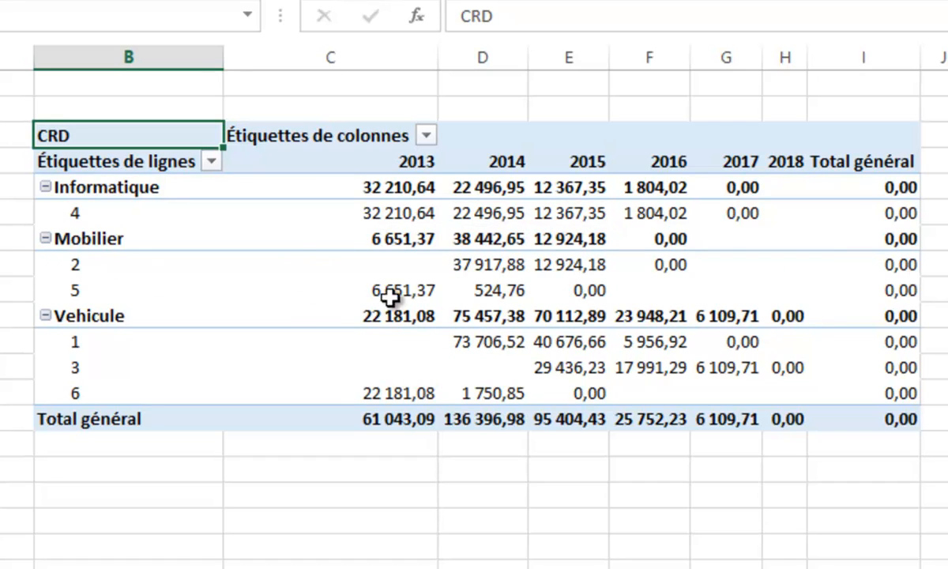
pyautogui.moveTo(365, 293)
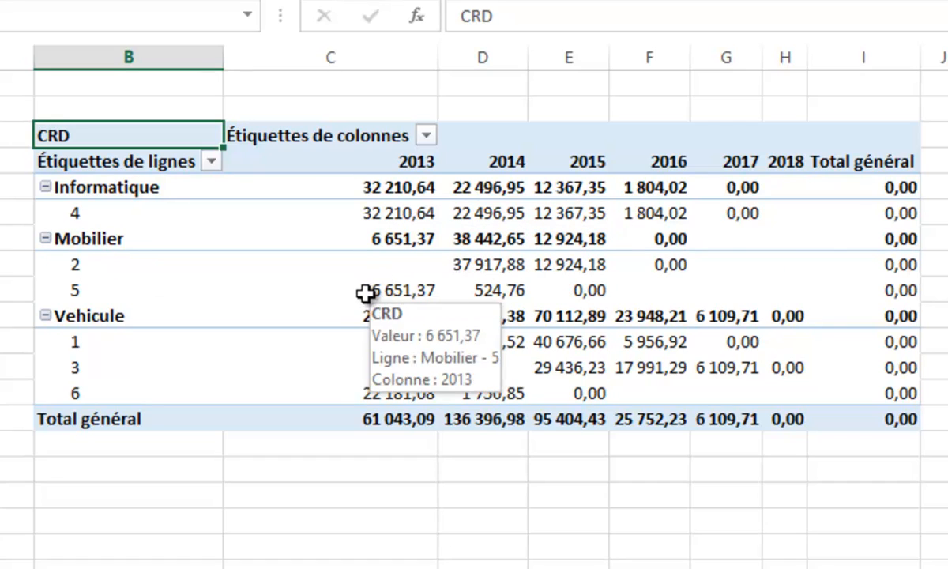
pyautogui.moveTo(497, 278)
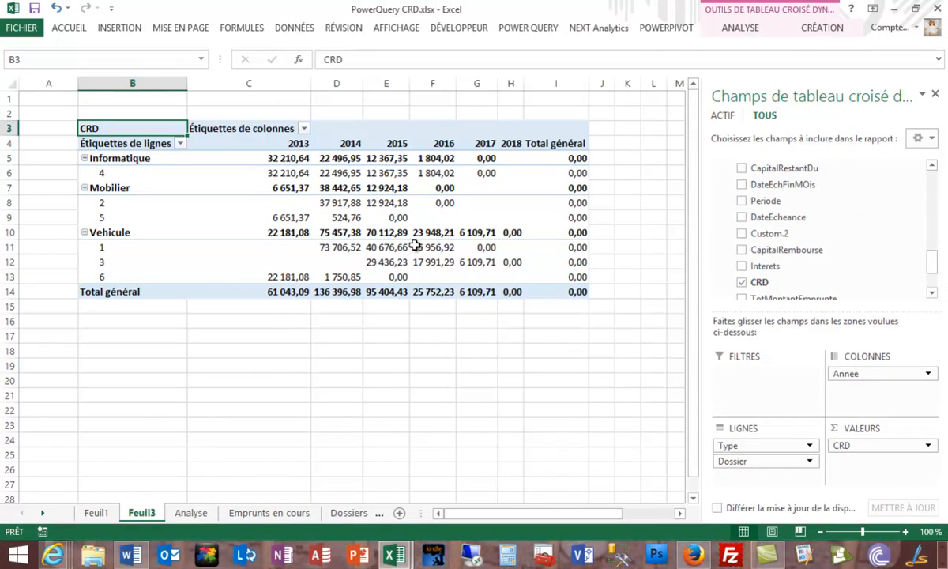
pyautogui.moveTo(425, 242)
pyautogui.moveTo(467, 147)
# Step: Start a new loan row in the Dossiers sheet's table with Dossier 7, Type Informatique and Service Commercial
pyautogui.click(341, 514)
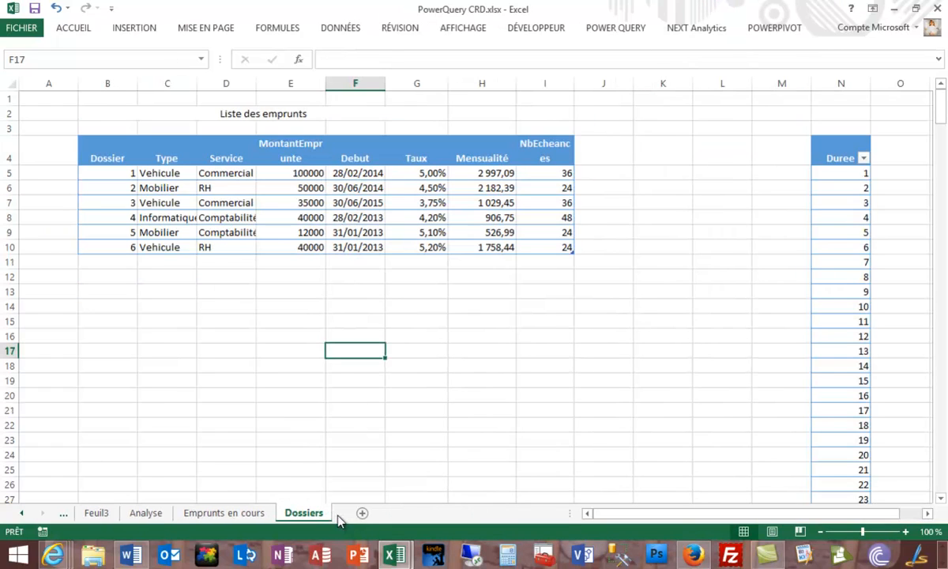
pyautogui.click(124, 262)
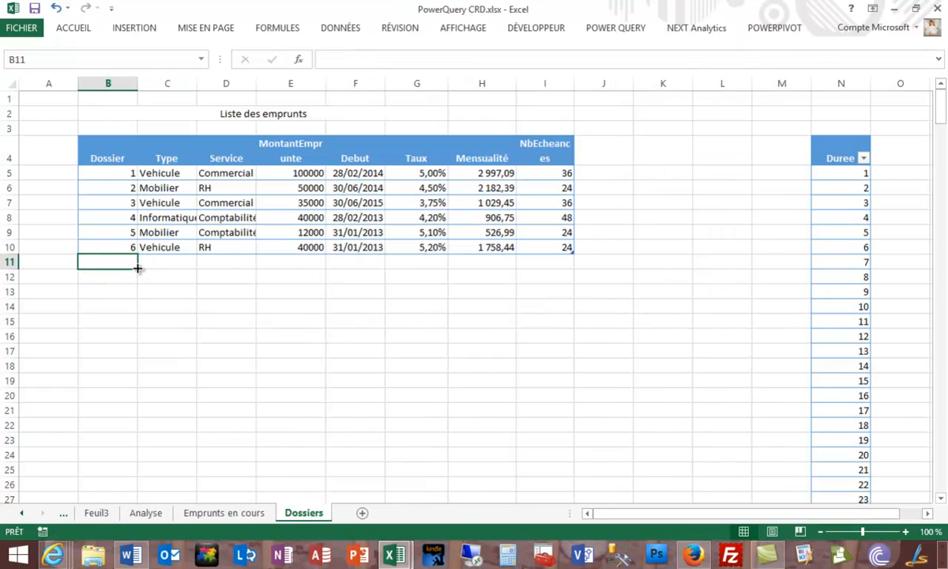
pyautogui.write('7')
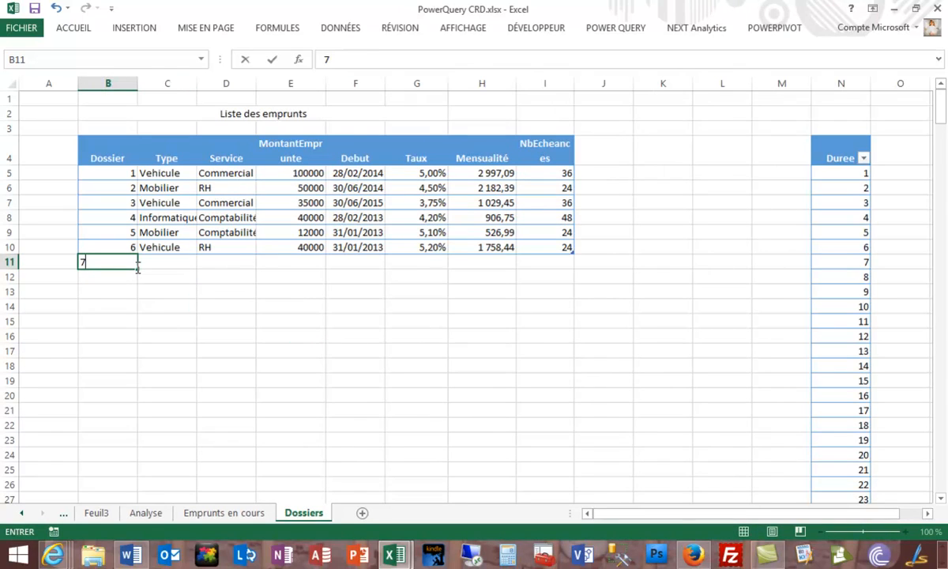
pyautogui.press('Tab')
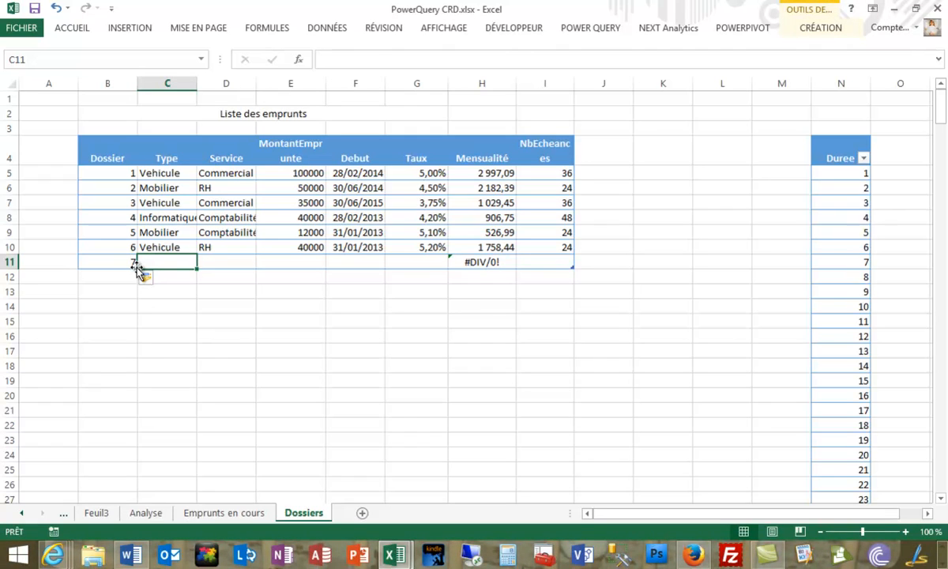
pyautogui.write('Informatiq')
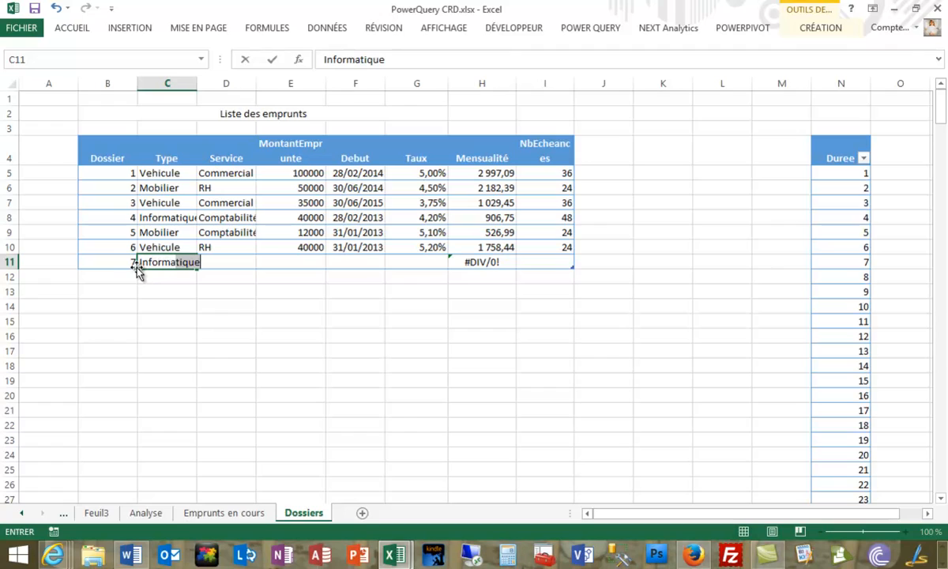
pyautogui.write('ue')
pyautogui.press('Tab')
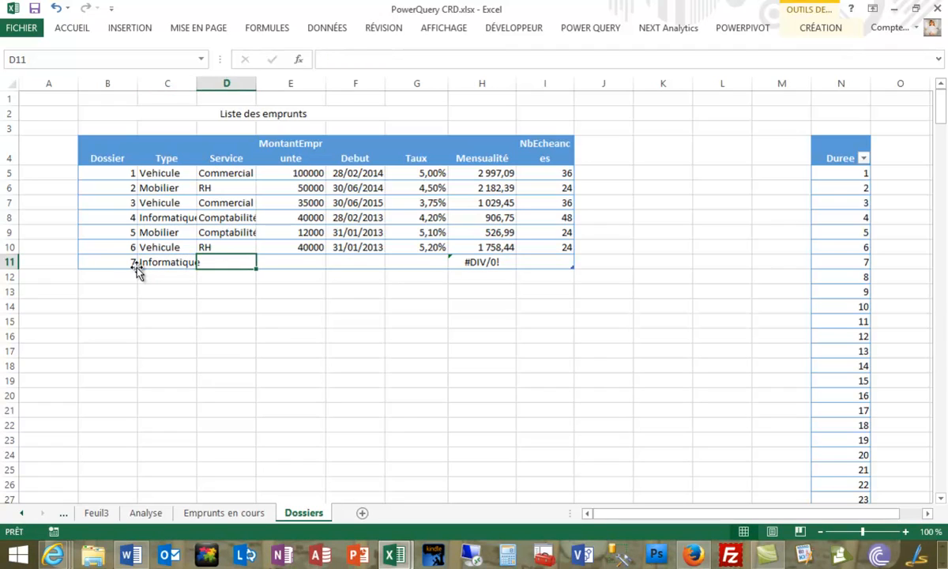
pyautogui.write('Co')
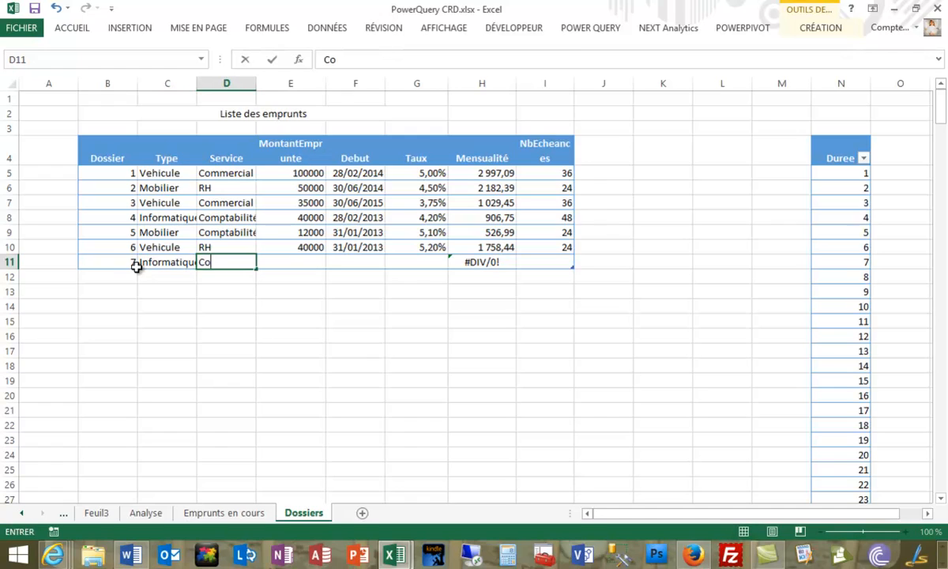
pyautogui.write('mmercial')
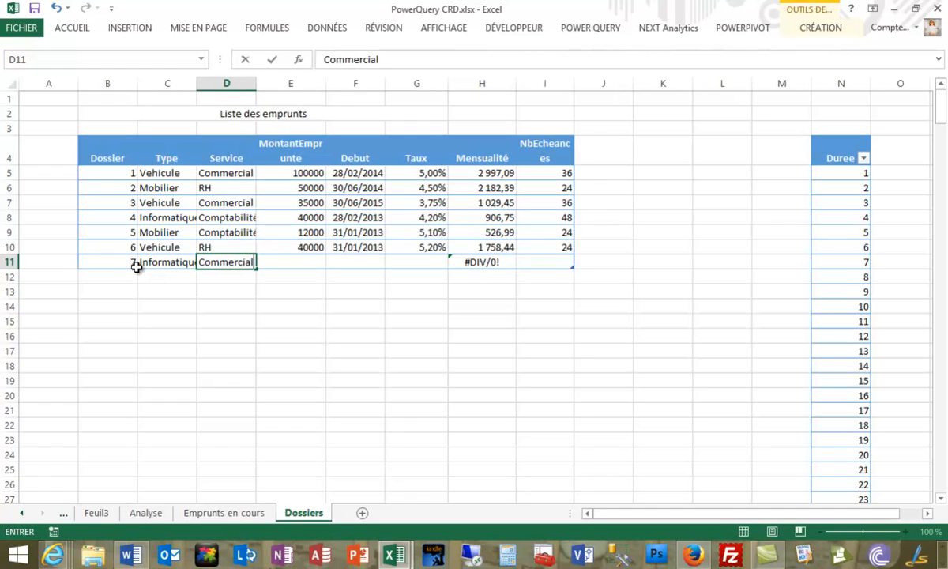
pyautogui.press('Tab')
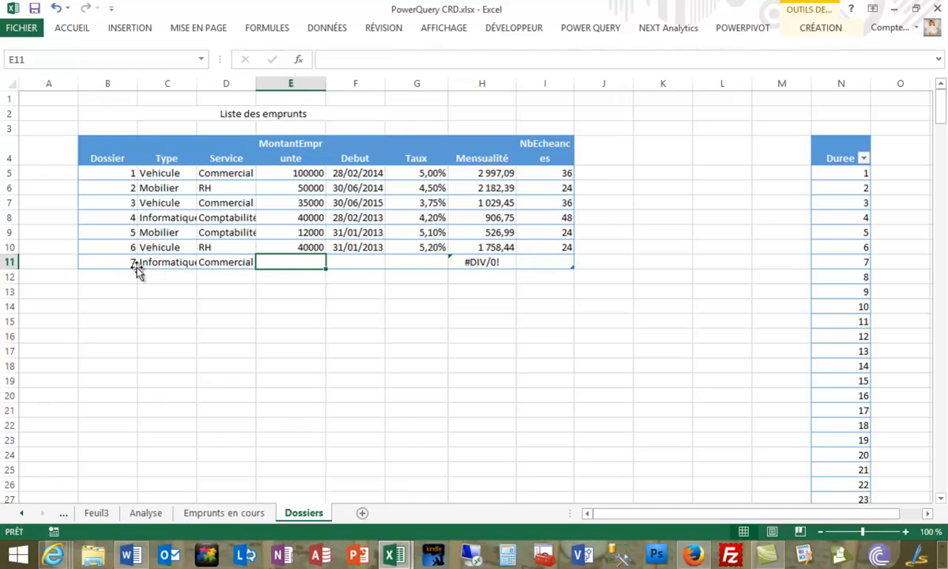
# Step: Complete loan 7 with a borrowed amount of 50000, start date 31/03/2014, rate 5% and 36 instalments
pyautogui.write('50000')
pyautogui.press('Tab')
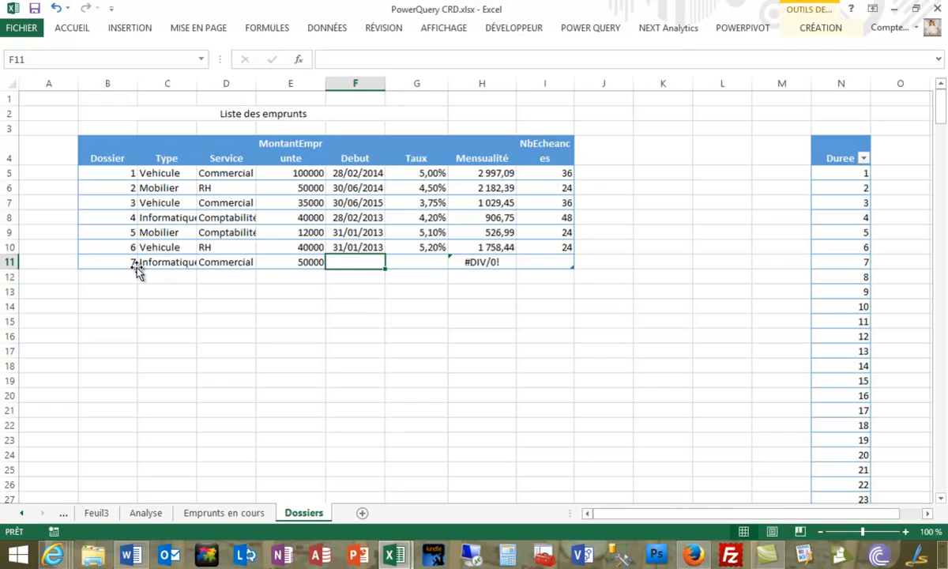
pyautogui.write('31/03')
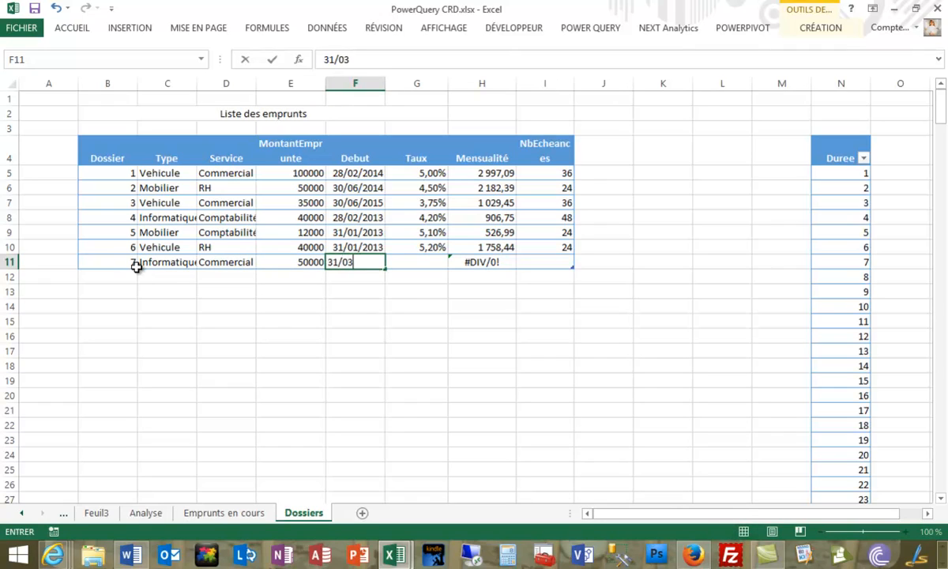
pyautogui.write('/2014')
pyautogui.press('Tab')
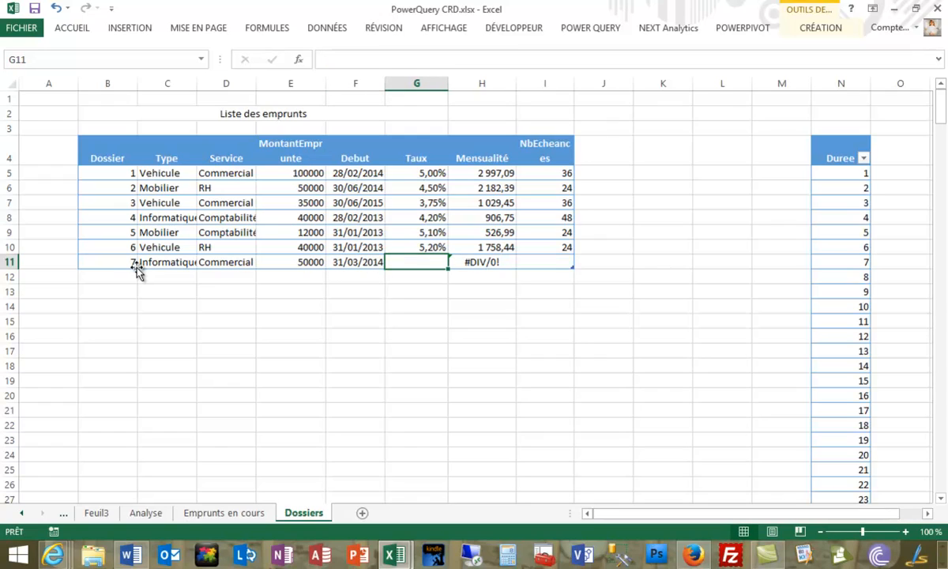
pyautogui.write('5')
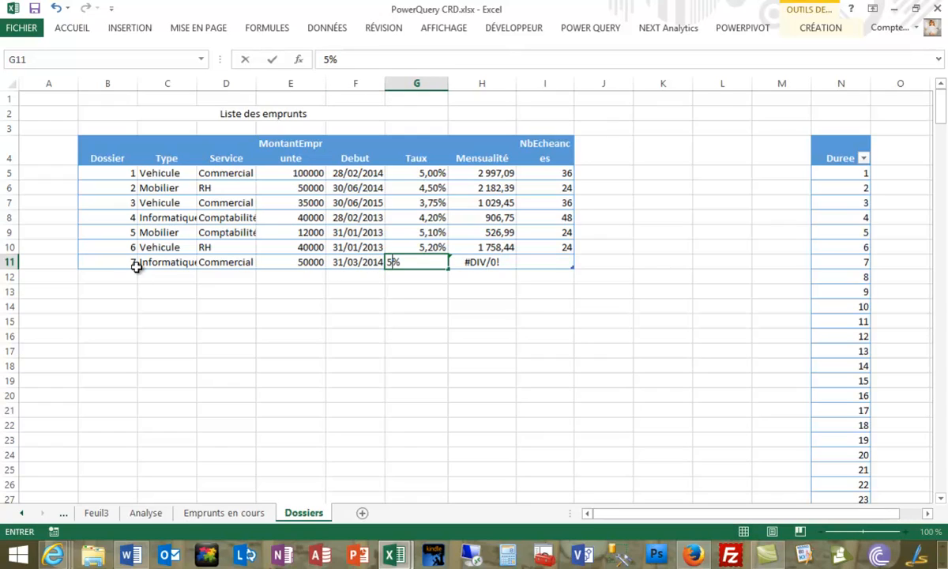
pyautogui.press('Tab')
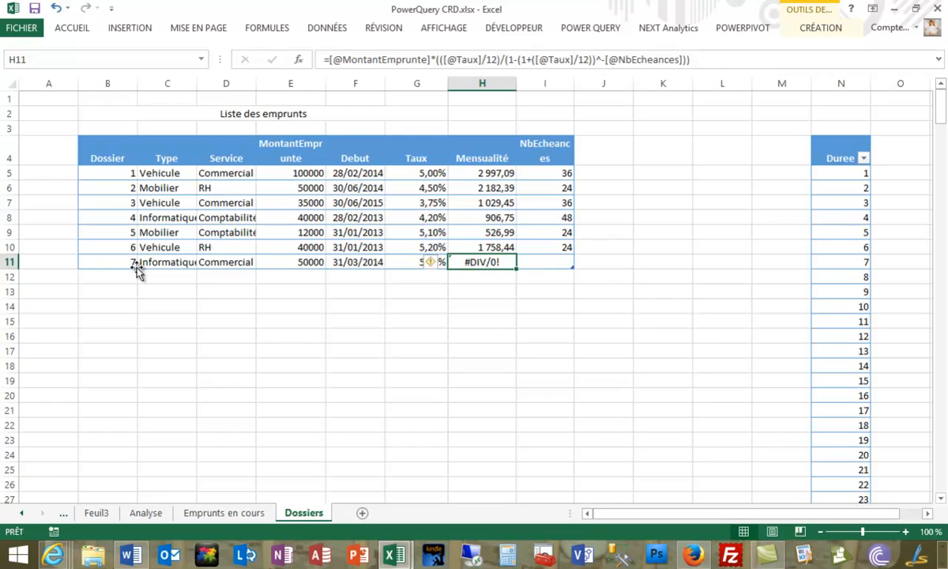
pyautogui.press('Tab')
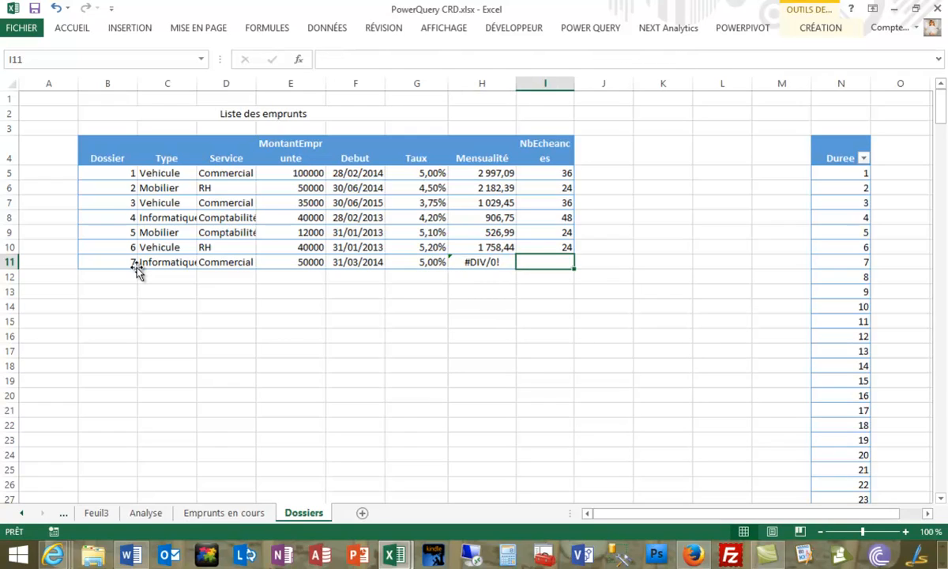
pyautogui.write('36')
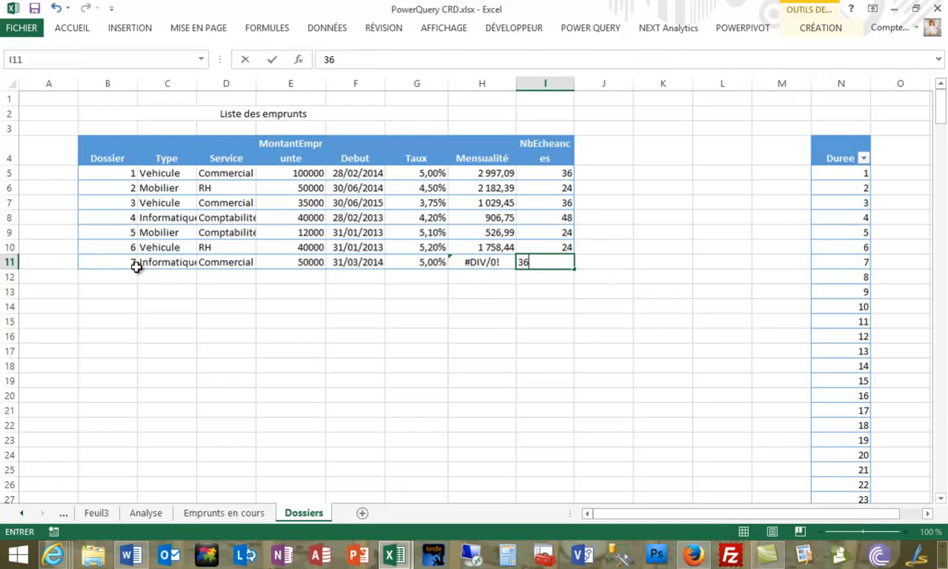
pyautogui.press('Up')
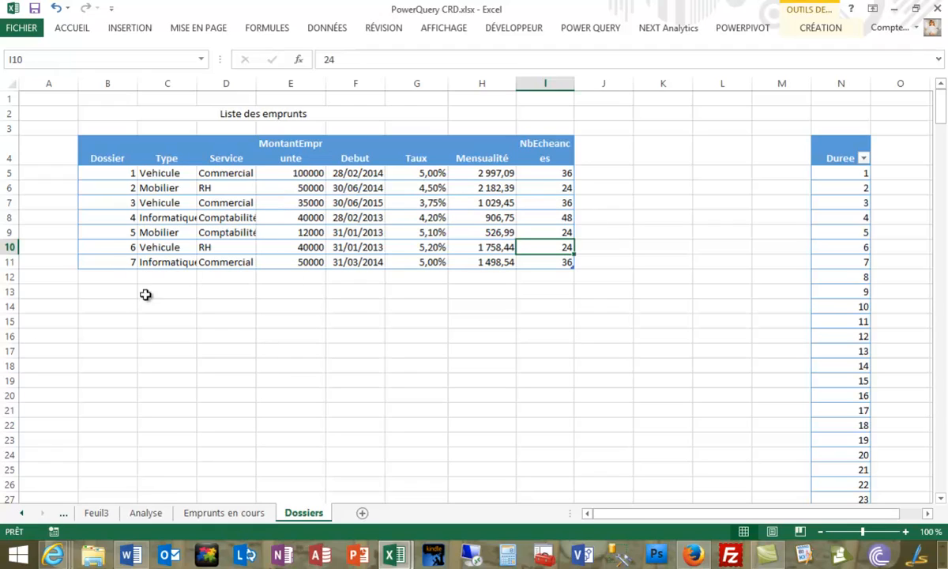
# Step: Refresh the Dossiers table in the PowerPivot data model, and return to the Excel workbook
pyautogui.click(743, 33)
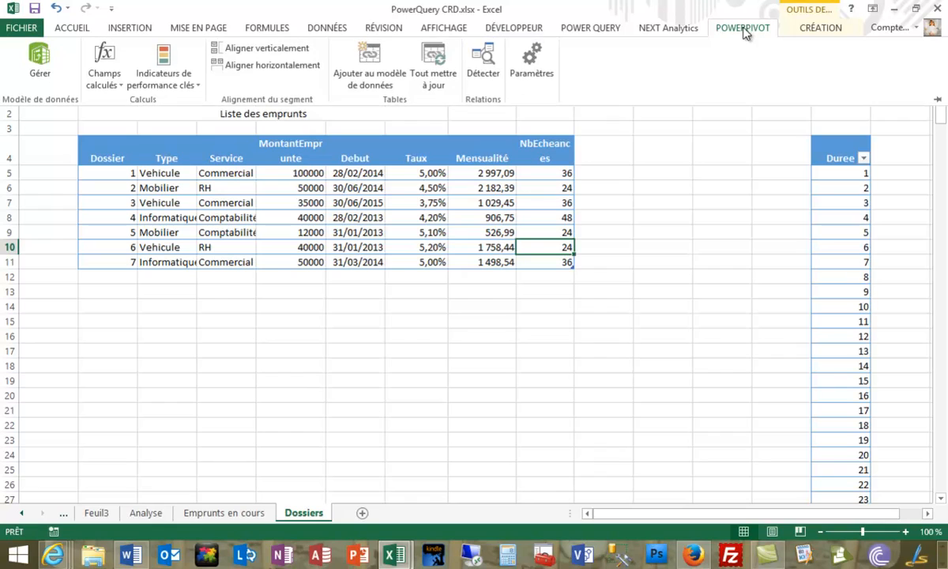
pyautogui.click(41, 63)
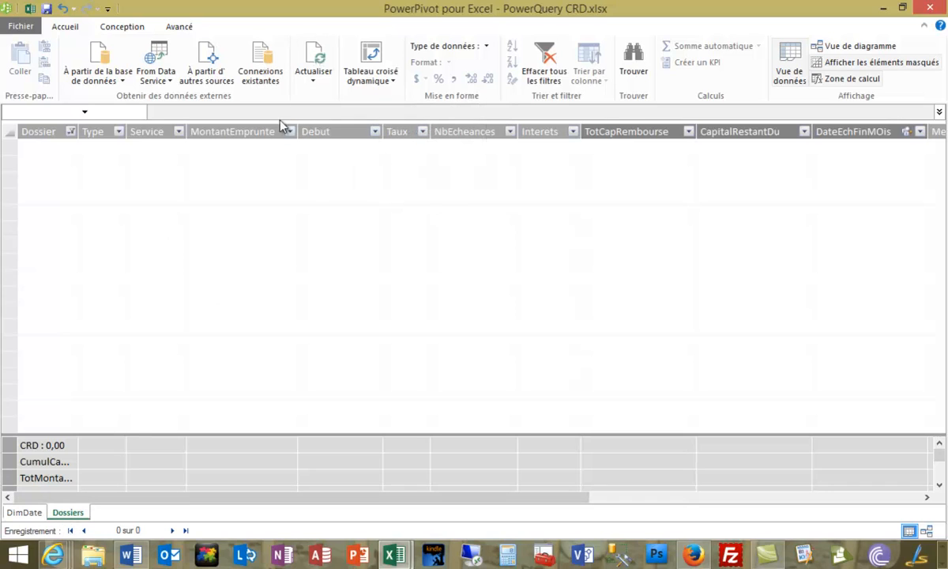
pyautogui.click(314, 67)
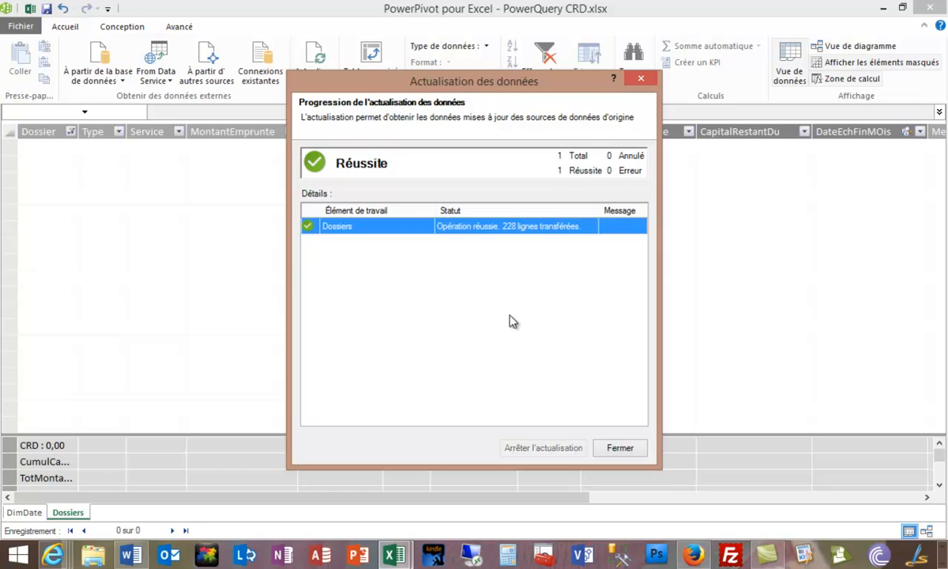
pyautogui.click(620, 449)
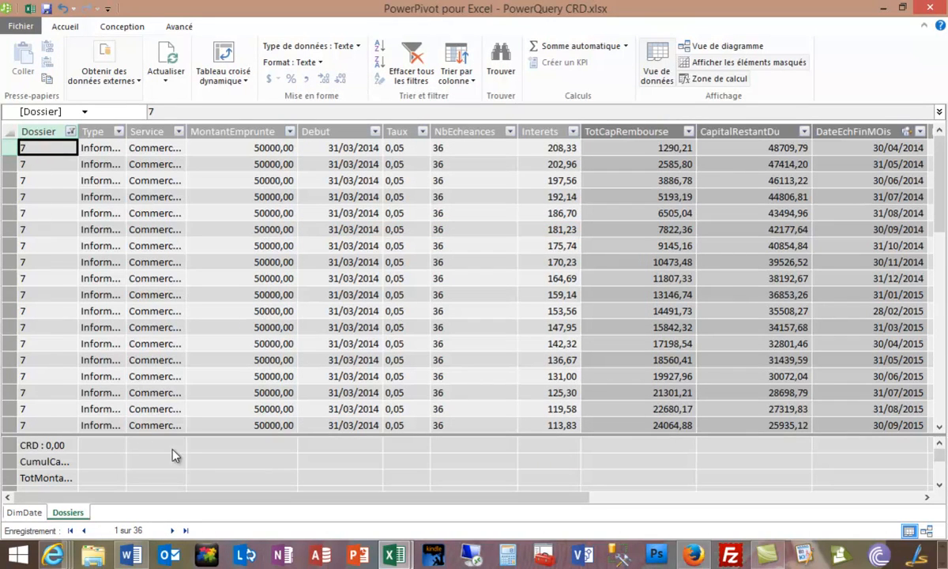
pyautogui.click(30, 8)
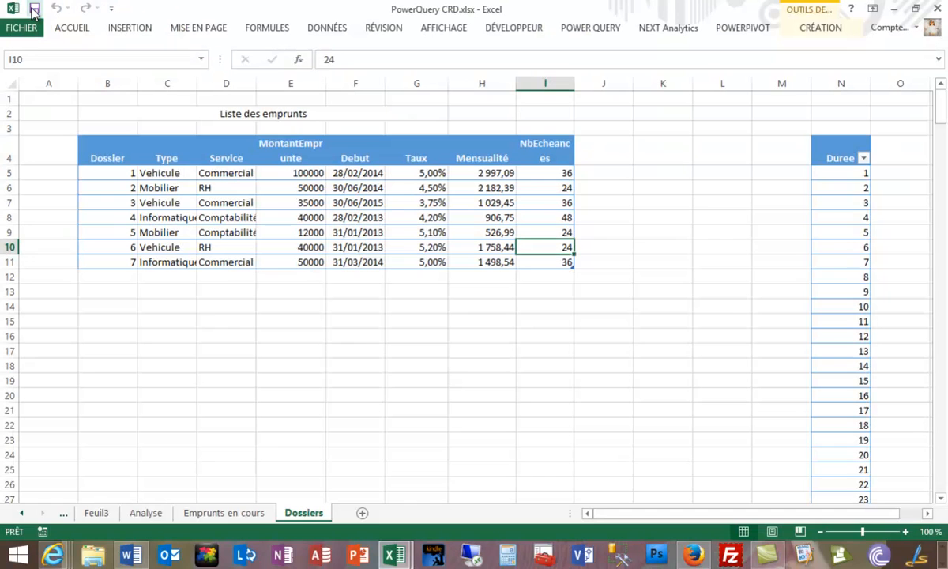
# Step: Filter the Analyse sheet's pivot table to Dossier 7 and expand the year 2014
pyautogui.click(145, 514)
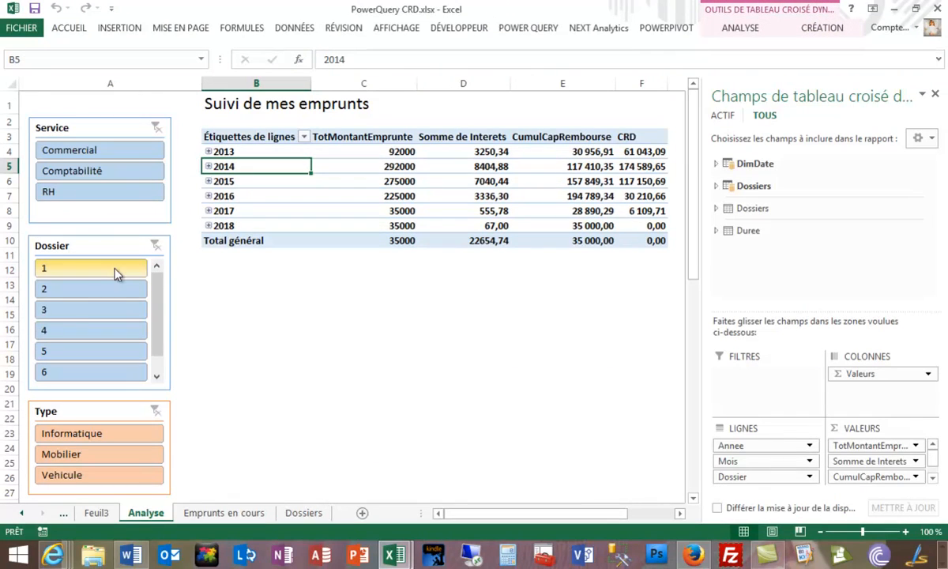
pyautogui.moveTo(156, 316); pyautogui.dragTo(156, 328)
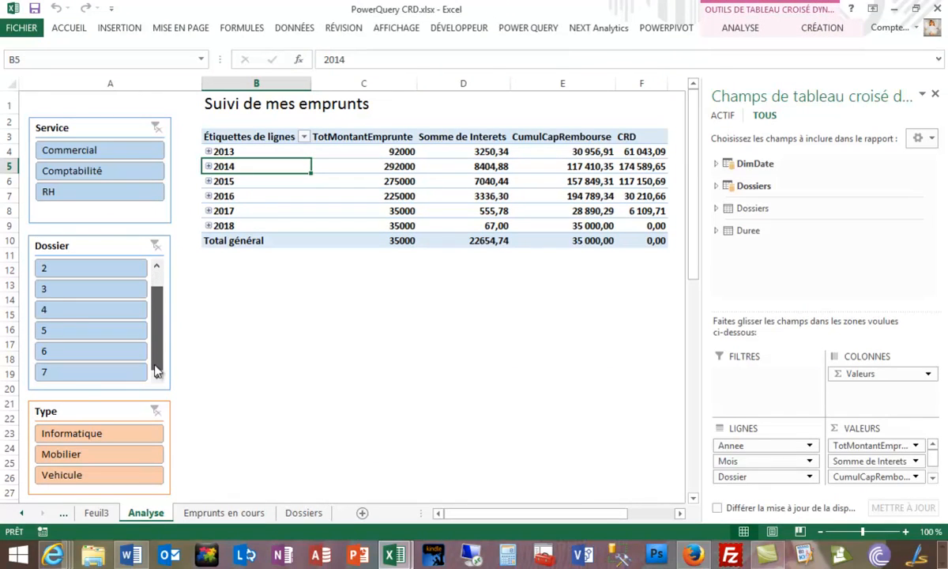
pyautogui.click(82, 374)
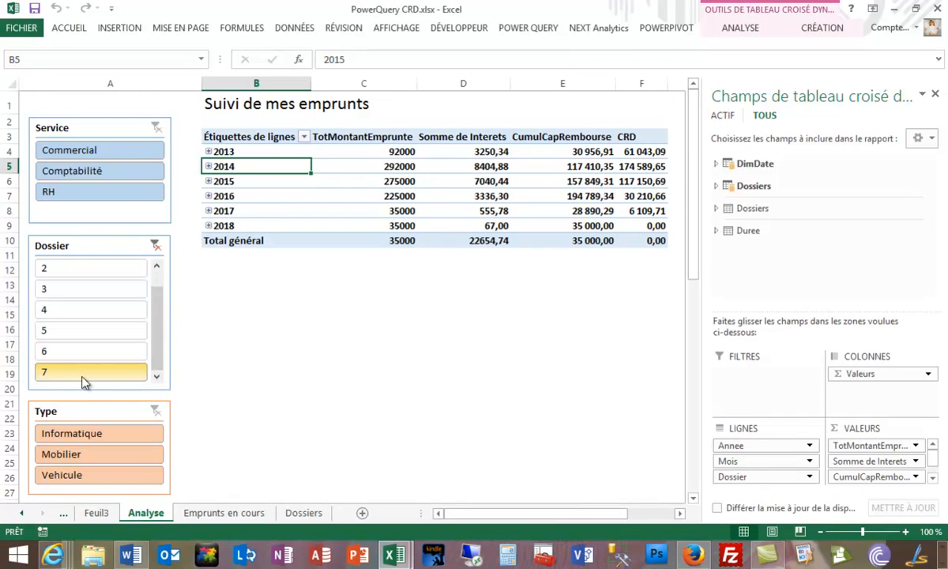
pyautogui.click(208, 151)
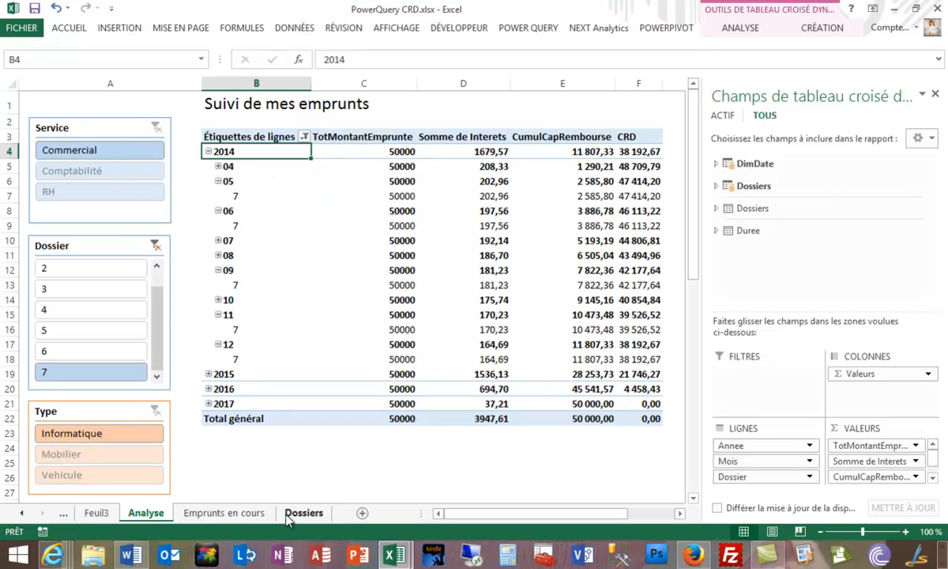
# Step: Check loan 7 in the Feuil3 pivot table, and return to the loan list on the Dossiers sheet
pyautogui.click(235, 514)
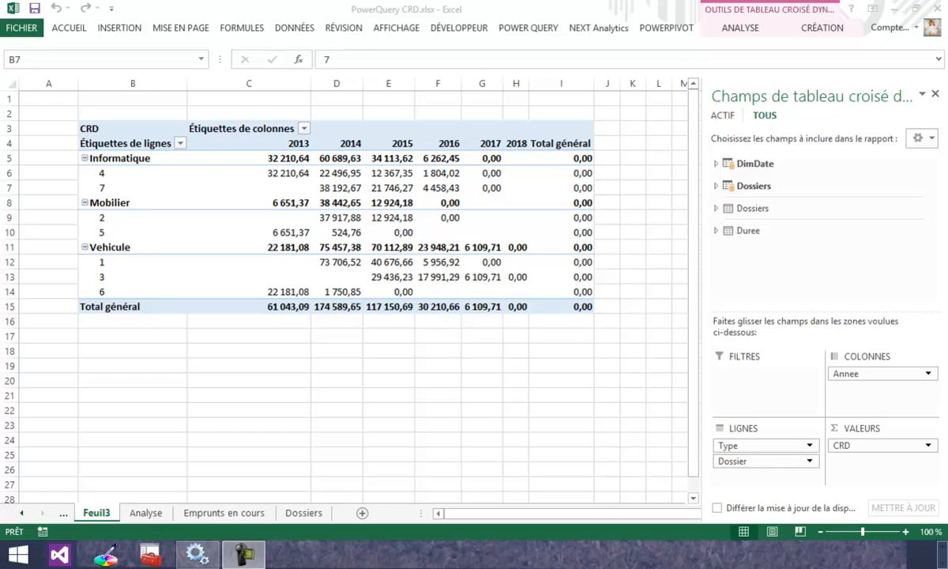
pyautogui.click(305, 514)
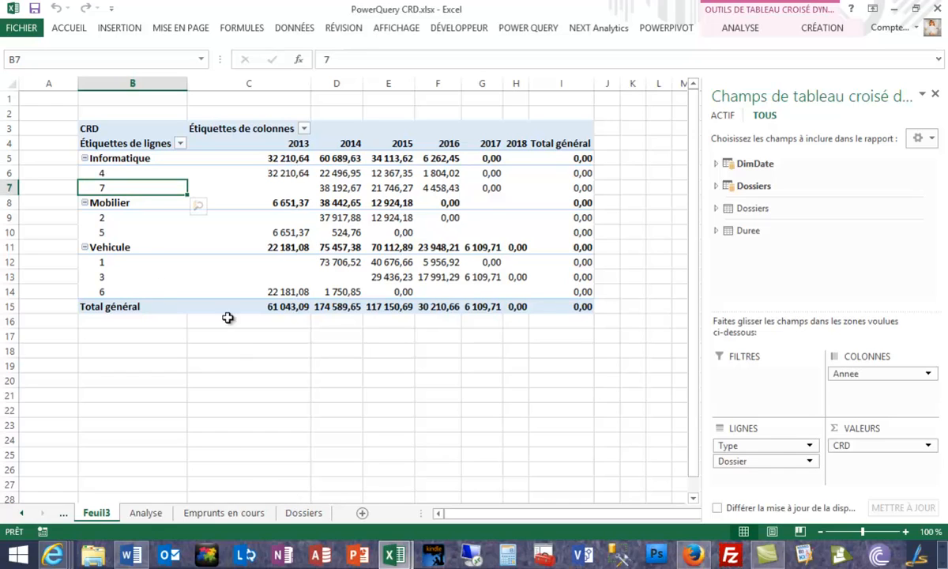
pyautogui.click(305, 515)
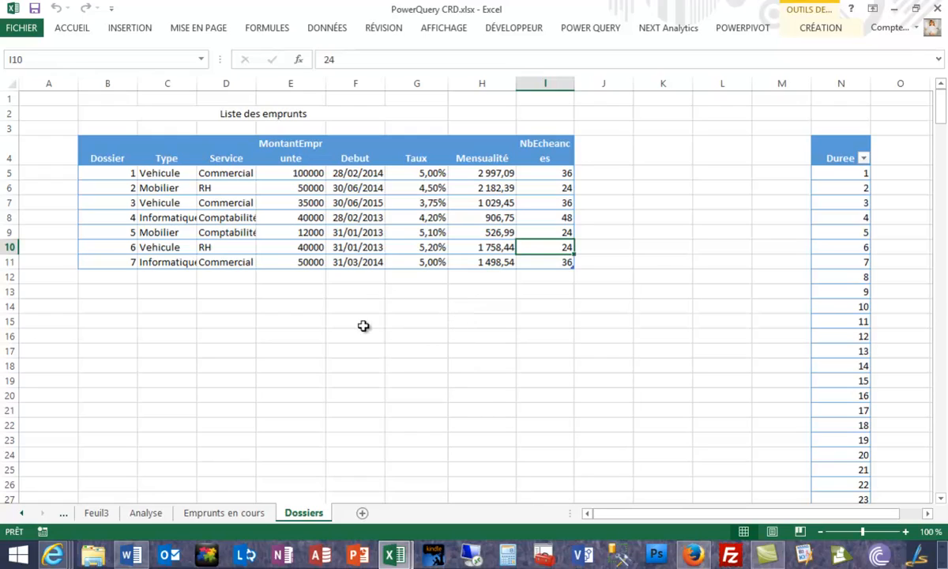
pyautogui.click(314, 349)
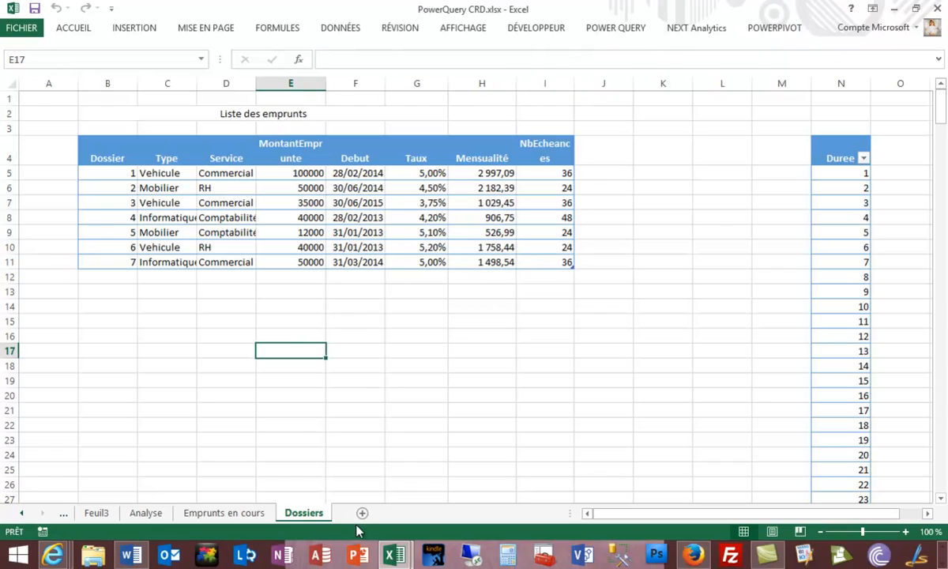